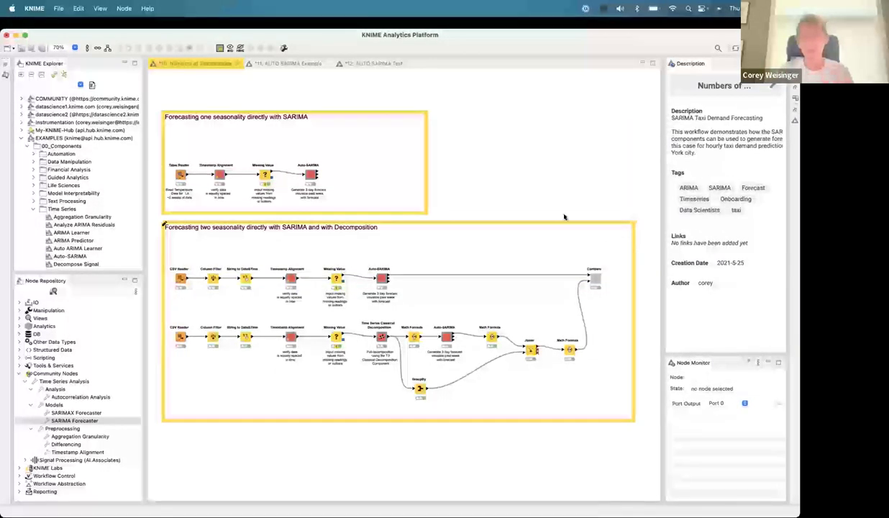
- Inspect the output table of the Table Reader node in the one-seasonality workflow and close it
click(181, 176)
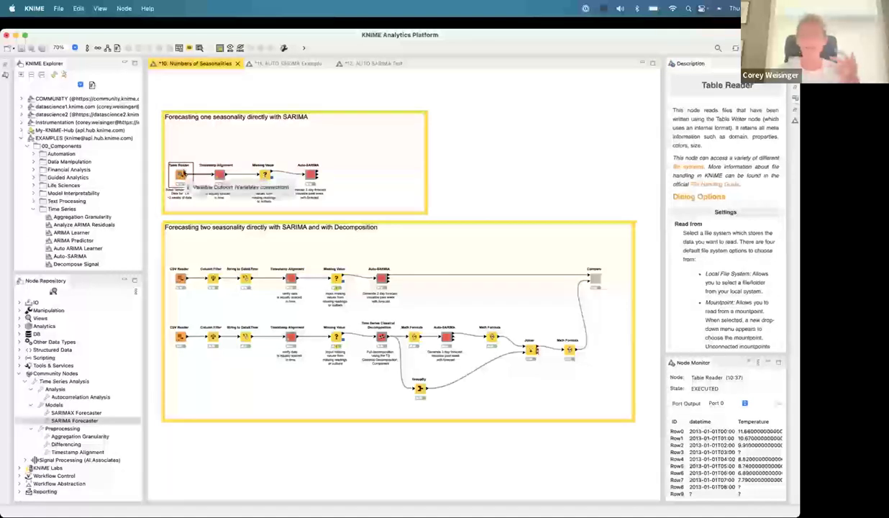
right_click(183, 173)
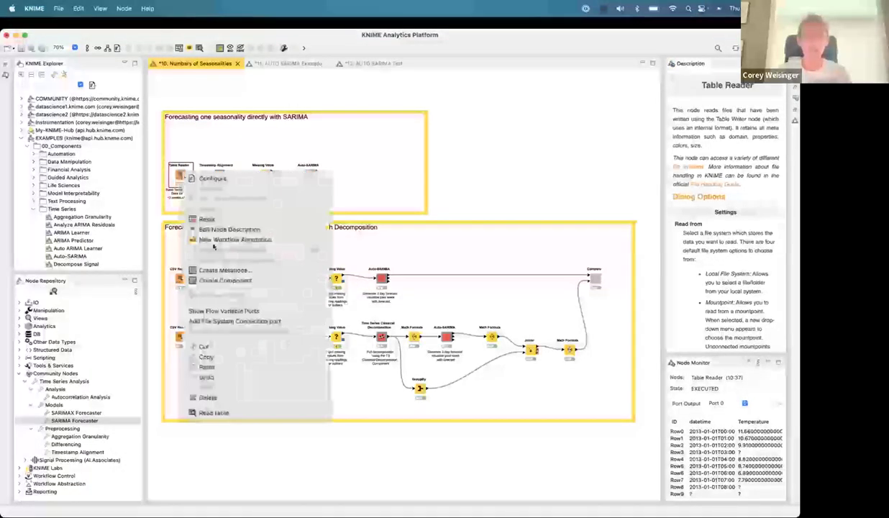
click(231, 415)
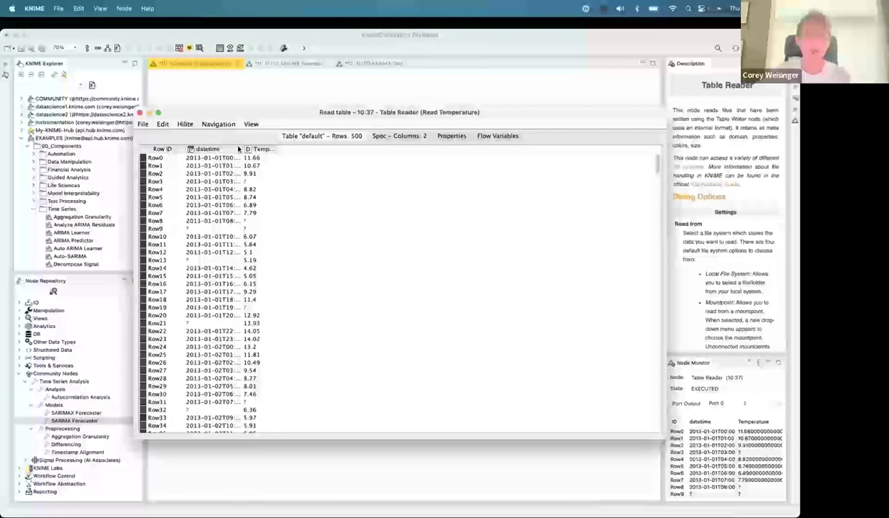
click(139, 113)
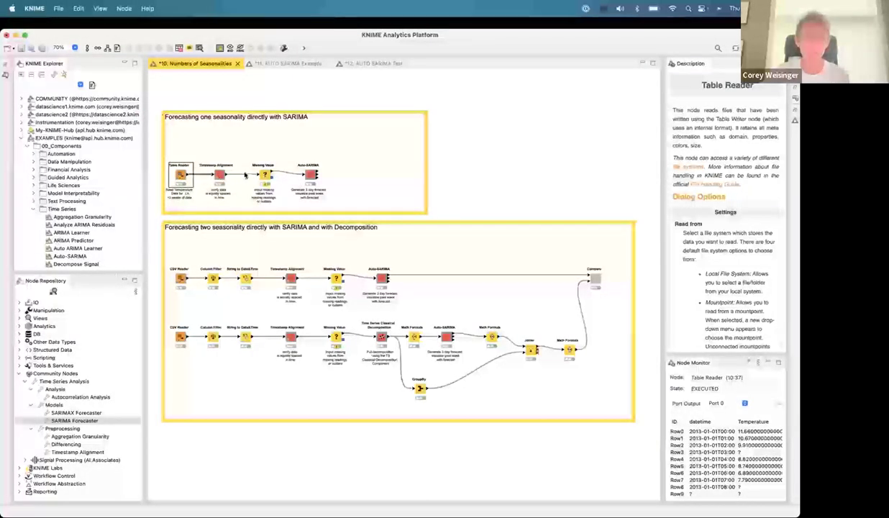
- Review the Timestamp Alignment node's period and timestamp column settings in the one-seasonality workflow and confirm them
click(220, 175)
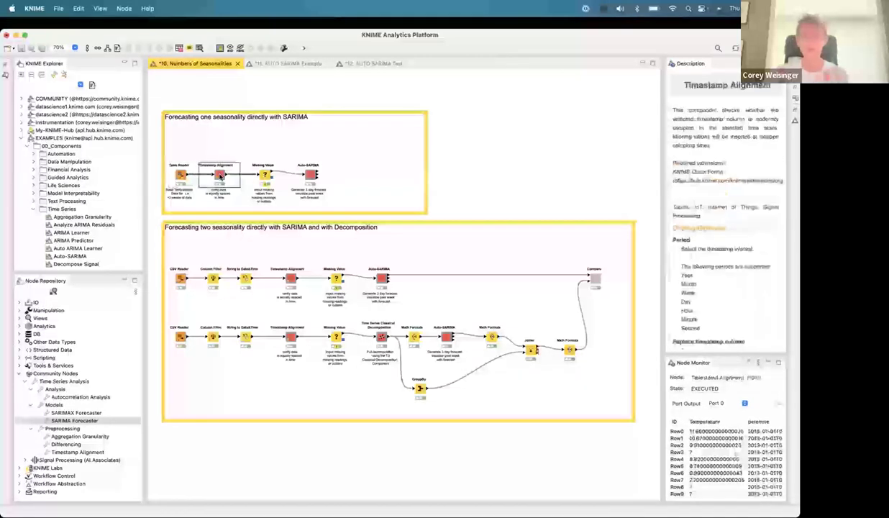
double_click(220, 175)
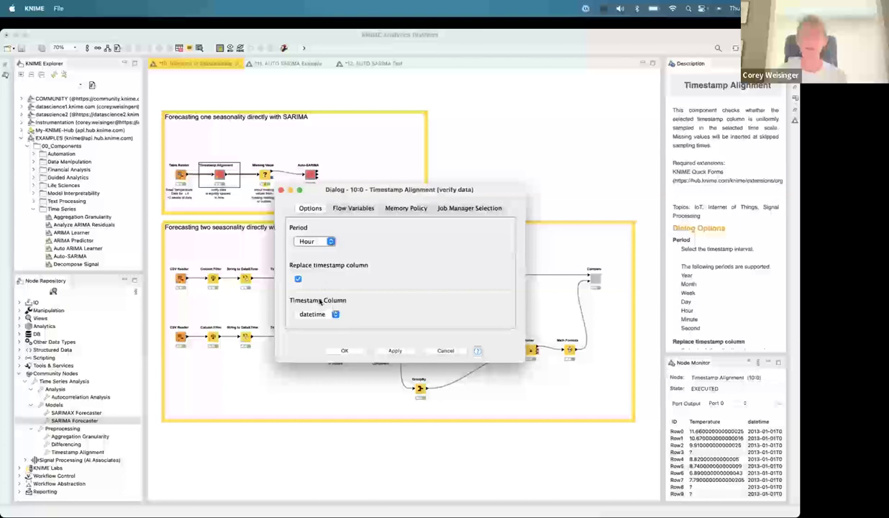
click(344, 352)
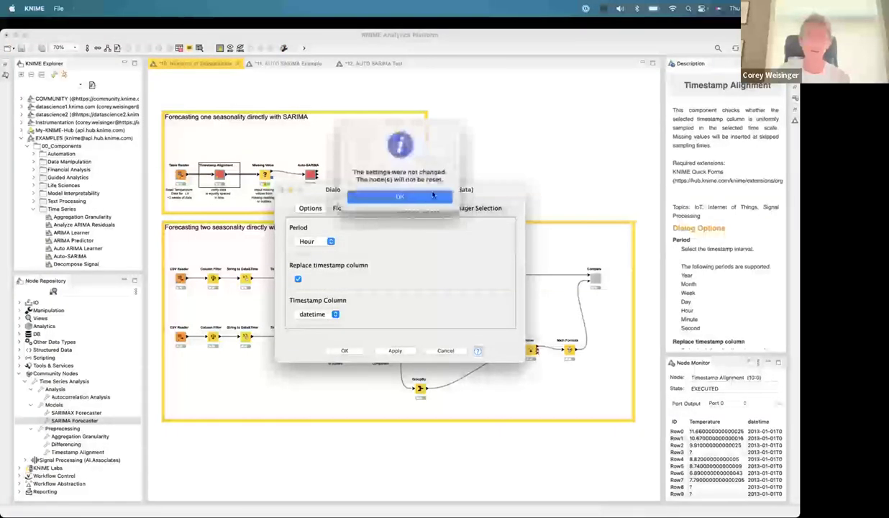
key(Return)
- Open the Timestamp Alignment node's output table and widen the Temperature and datetime columns to read the full values
right_click(218, 176)
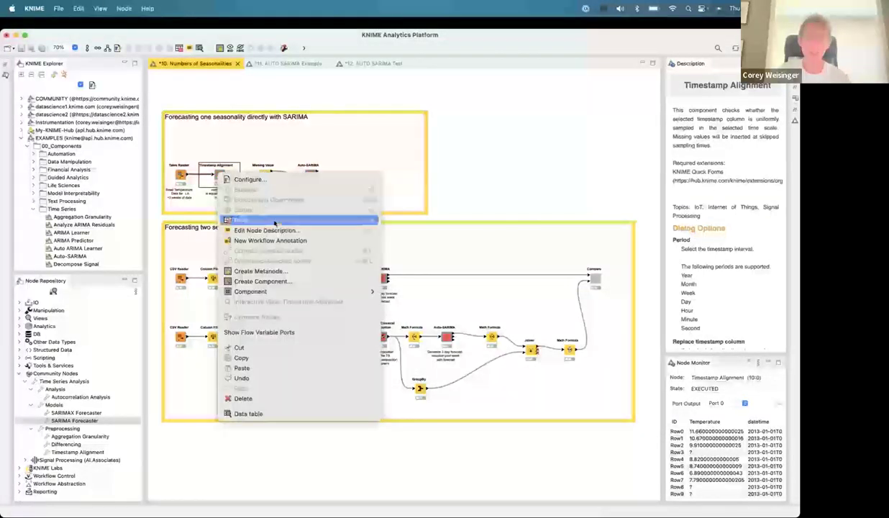
click(274, 414)
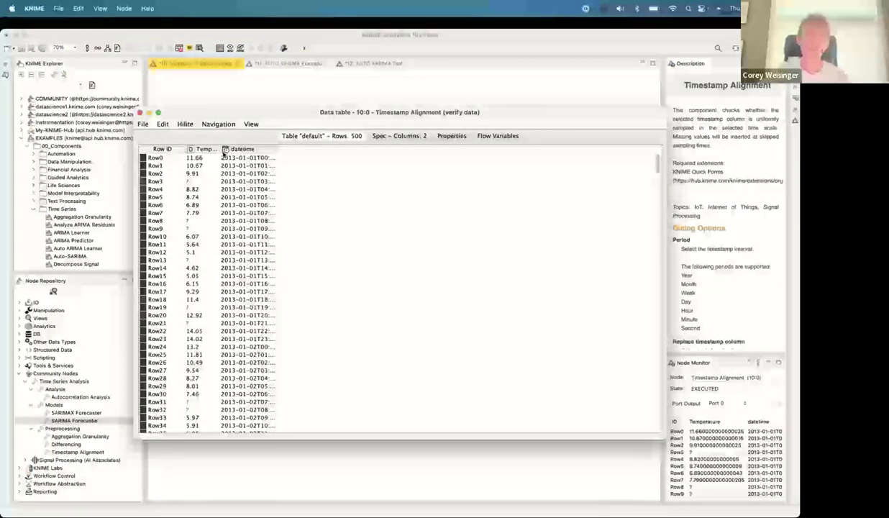
drag(220, 149, 269, 151)
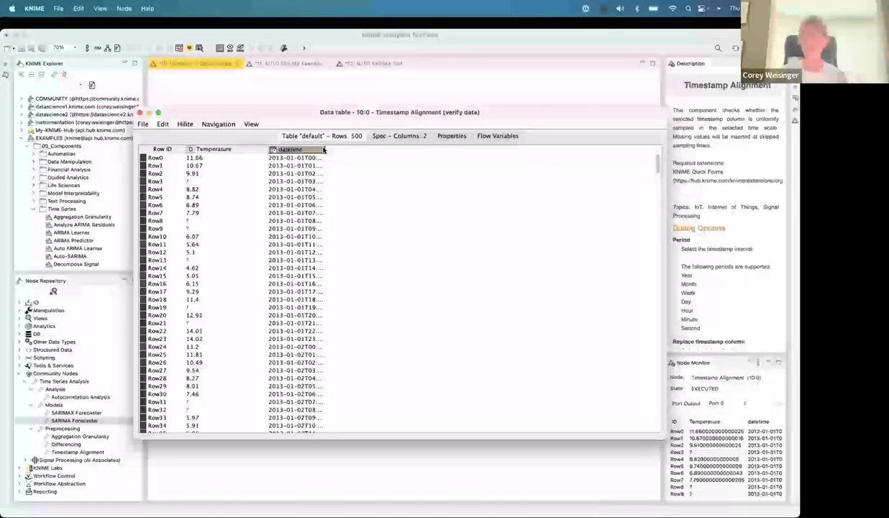
click(215, 180)
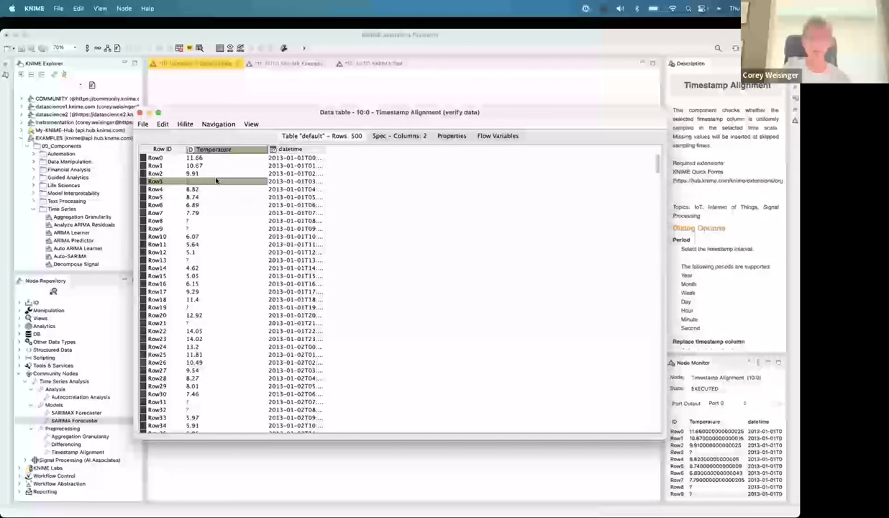
key(Right)
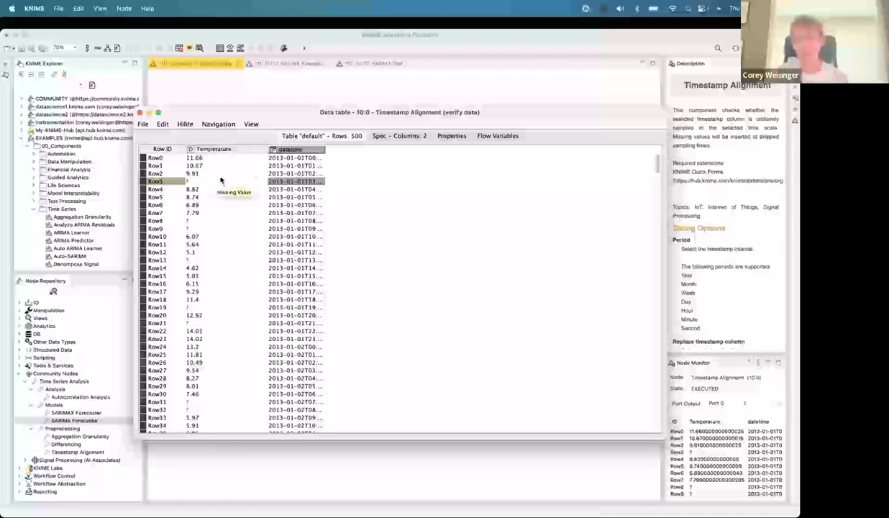
drag(323, 151, 368, 152)
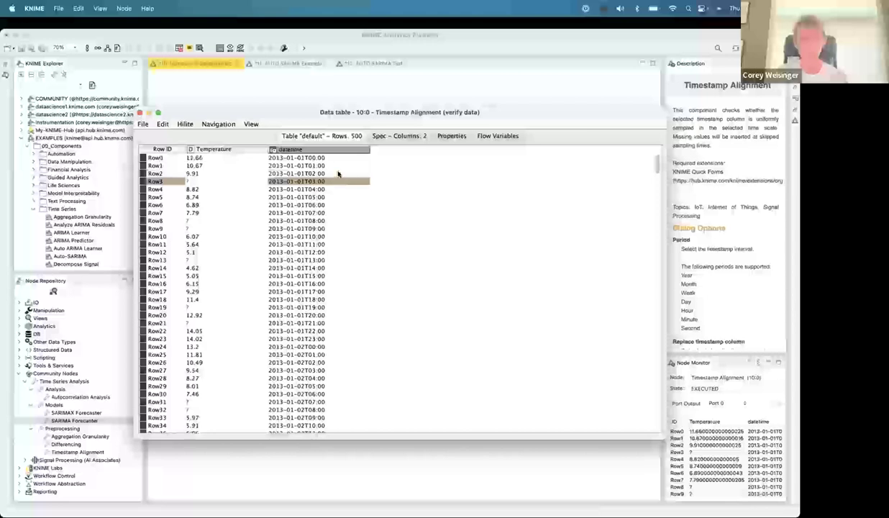
- Examine the Temperature and datetime cells around Row3 in the aligned table for missing values, and close the table
click(294, 167)
key(Down)
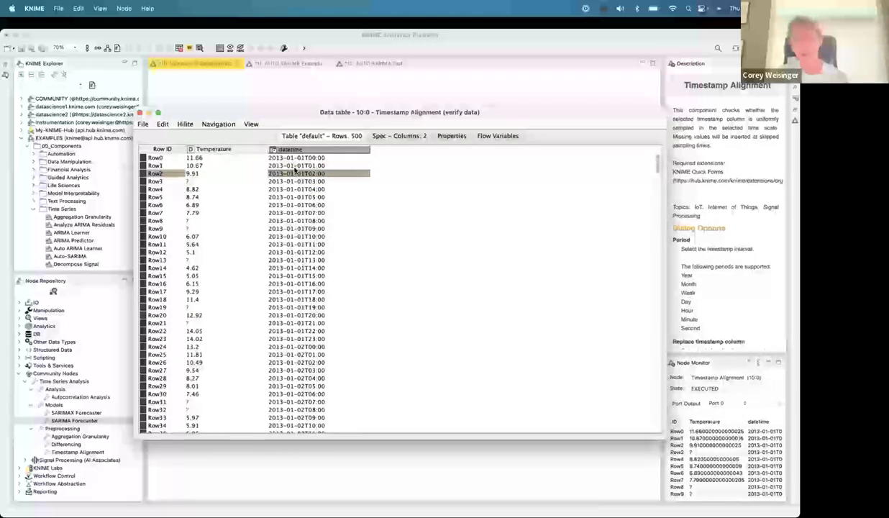
key(Down)
key(Left)
key(Right)
key(Left)
key(Right)
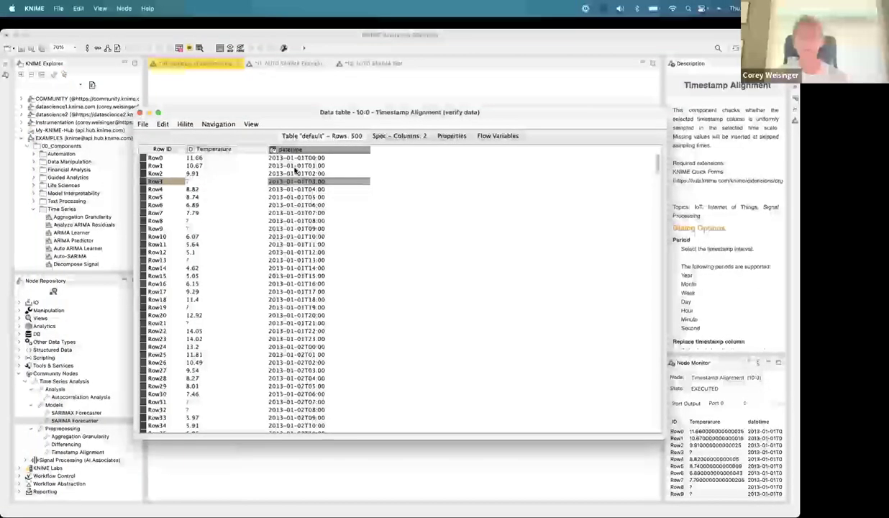
key(Left)
key(Right)
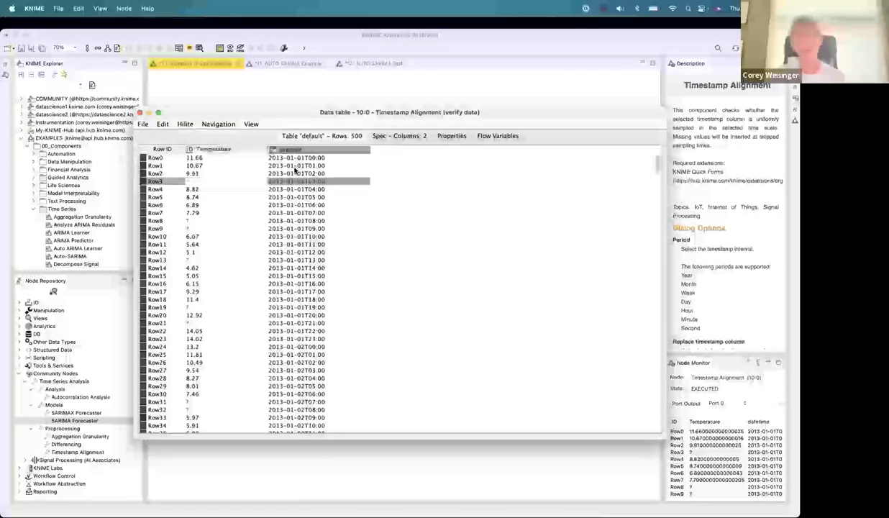
key(Left)
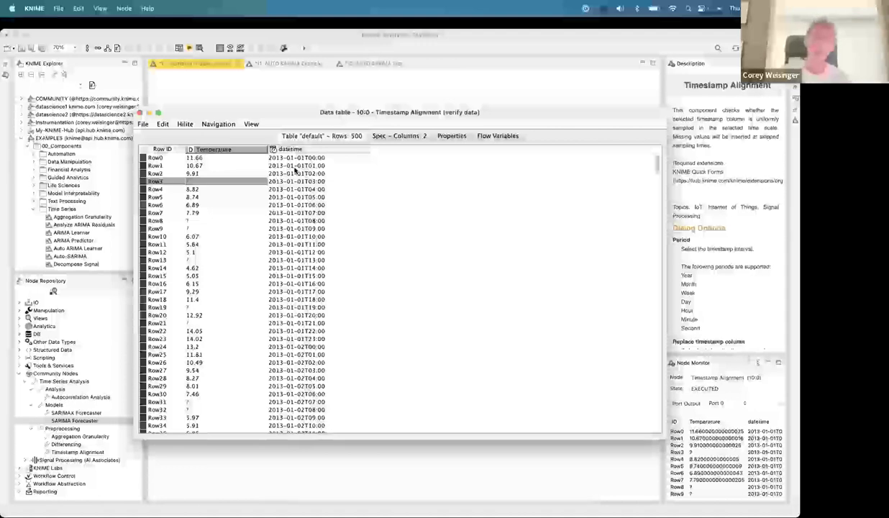
click(139, 113)
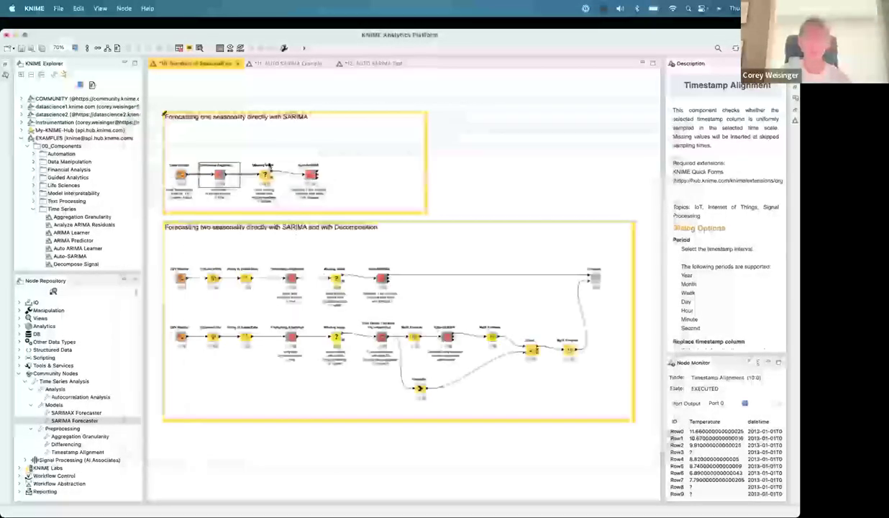
- Try Fix Value and Mean as the handling for missing double values in the one-seasonality Missing Value node
double_click(266, 176)
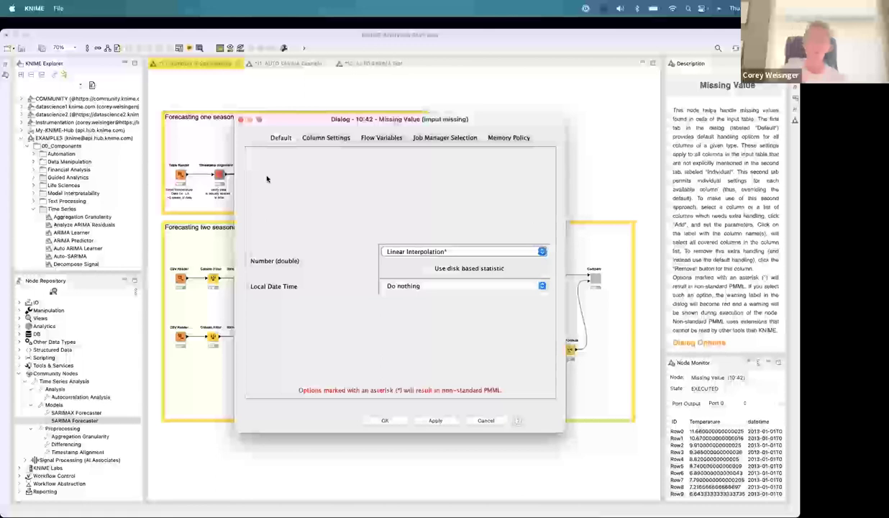
click(461, 251)
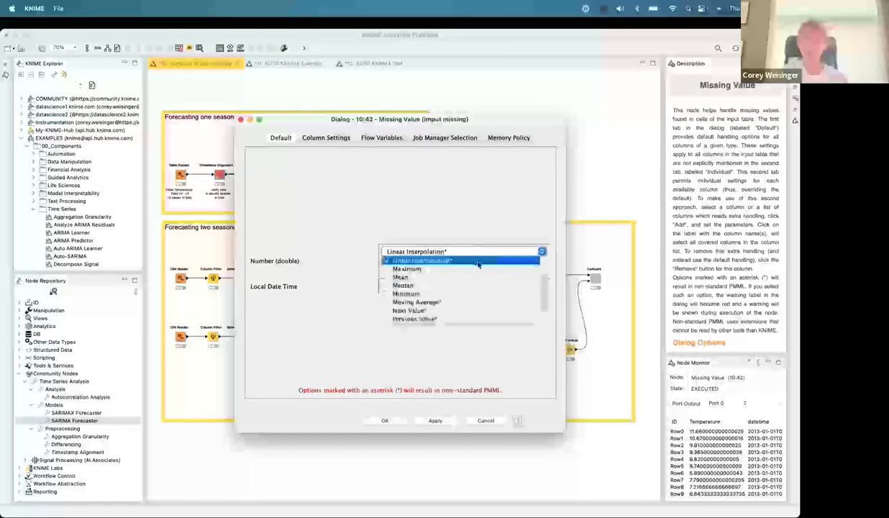
scroll(466, 296, down, 2)
scroll(471, 306, up, 4)
click(442, 278)
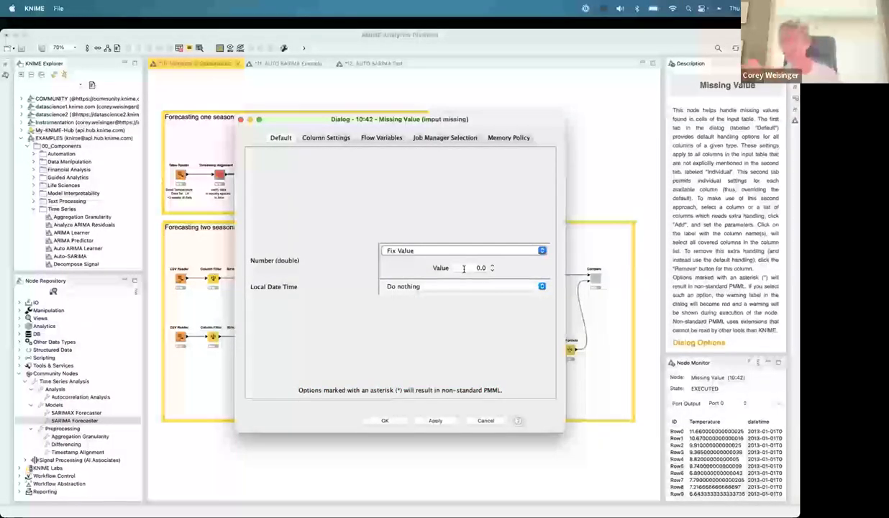
click(509, 251)
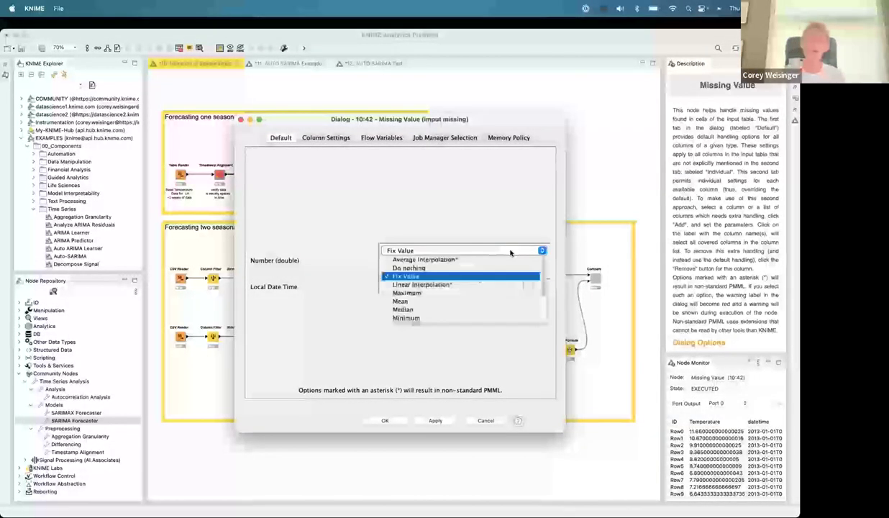
click(515, 301)
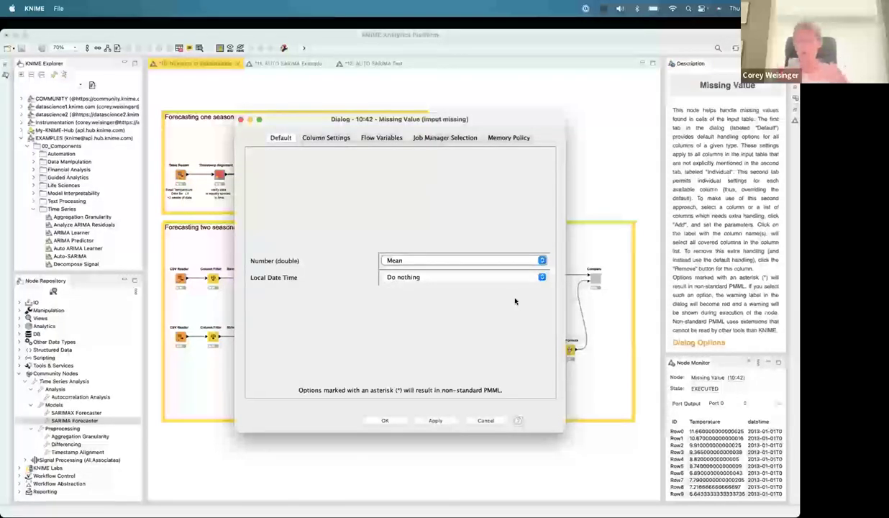
- Set the Missing Value node's handling for double numbers to Linear Interpolation and confirm the settings
click(522, 261)
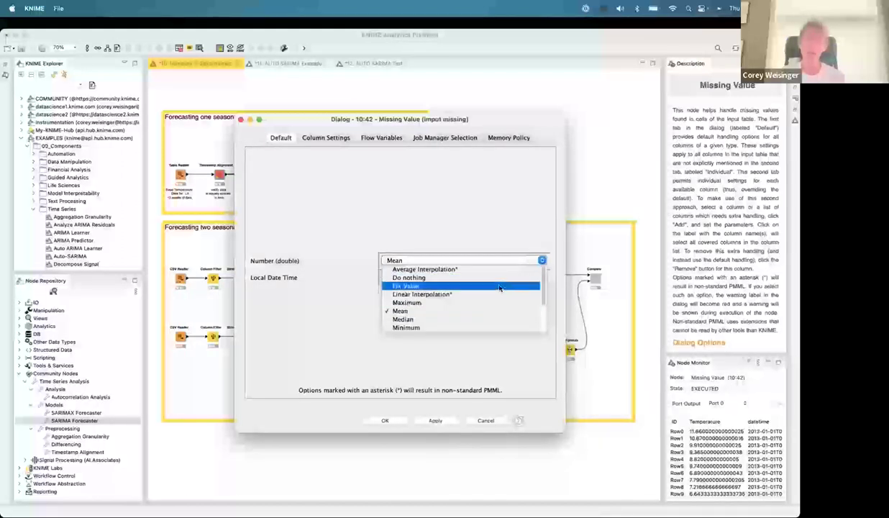
click(496, 294)
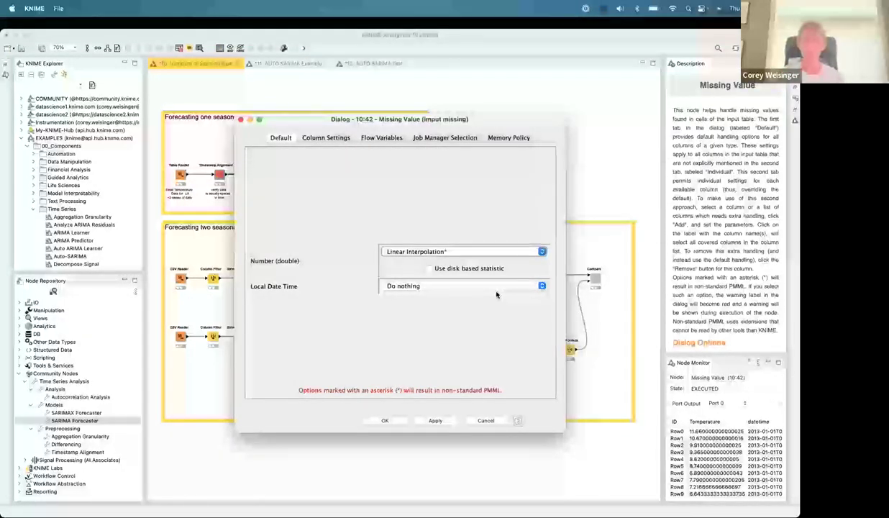
click(384, 423)
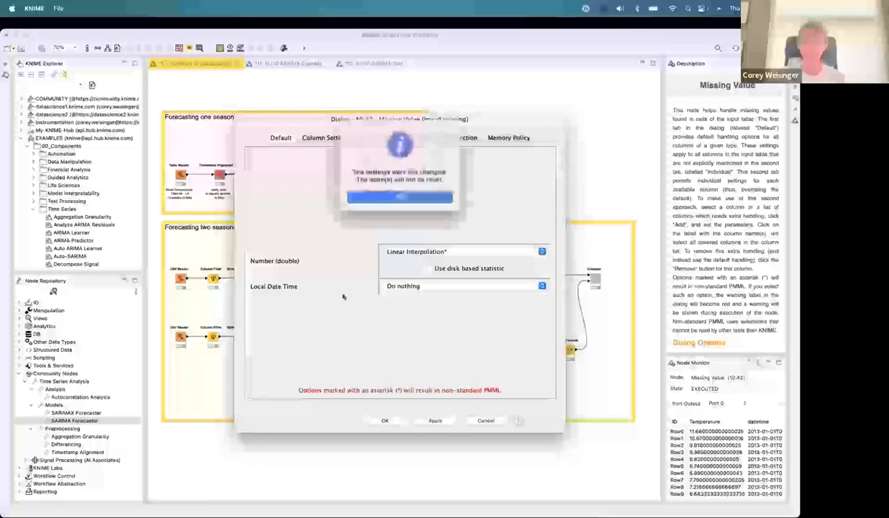
click(400, 190)
- Inspect the Missing Value node's output table with widened columns to check the interpolated temperatures, and close it
key(shift+F6)
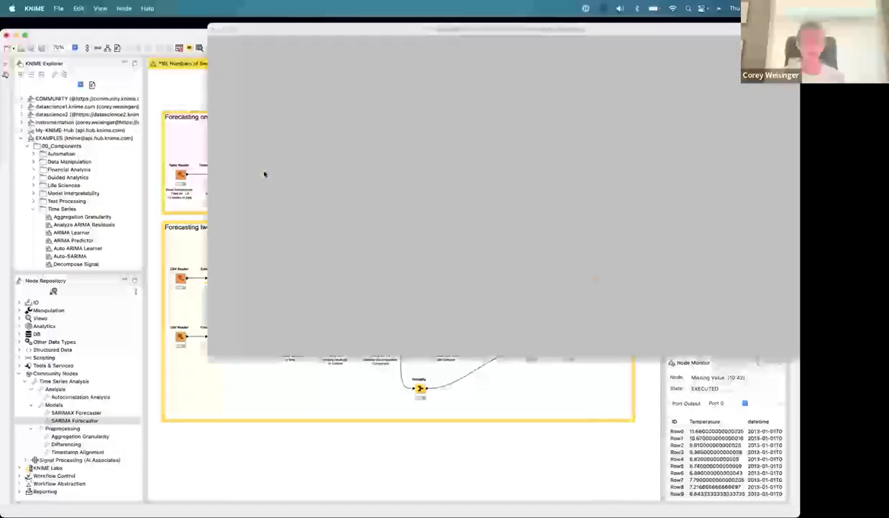
drag(295, 65, 331, 65)
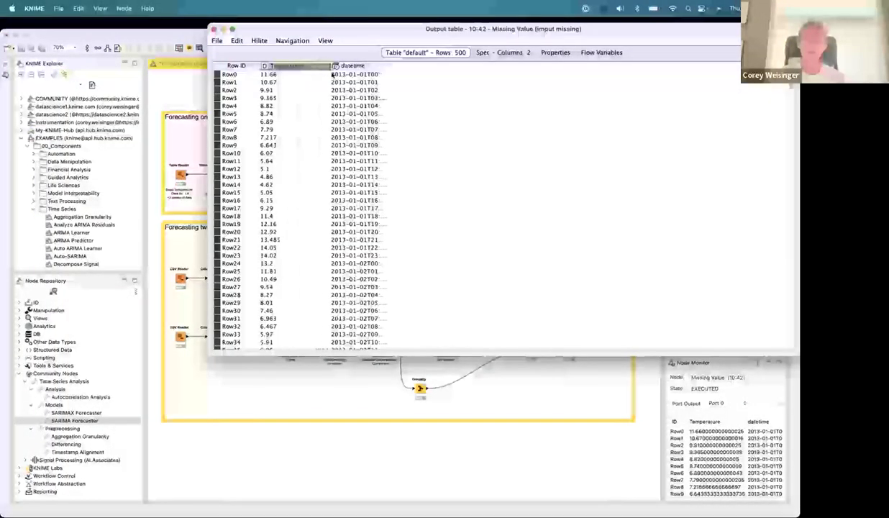
click(286, 177)
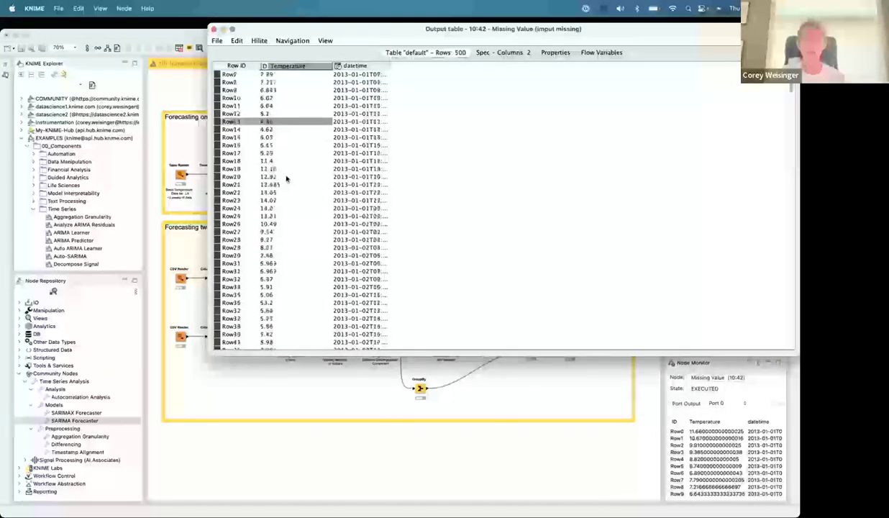
drag(390, 67, 407, 68)
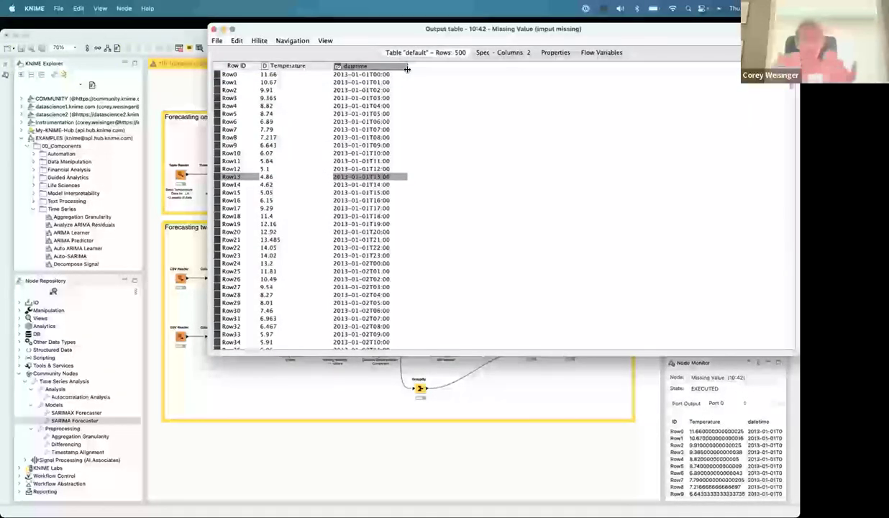
click(293, 157)
scroll(294, 160, down, 10)
scroll(294, 160, up, 10)
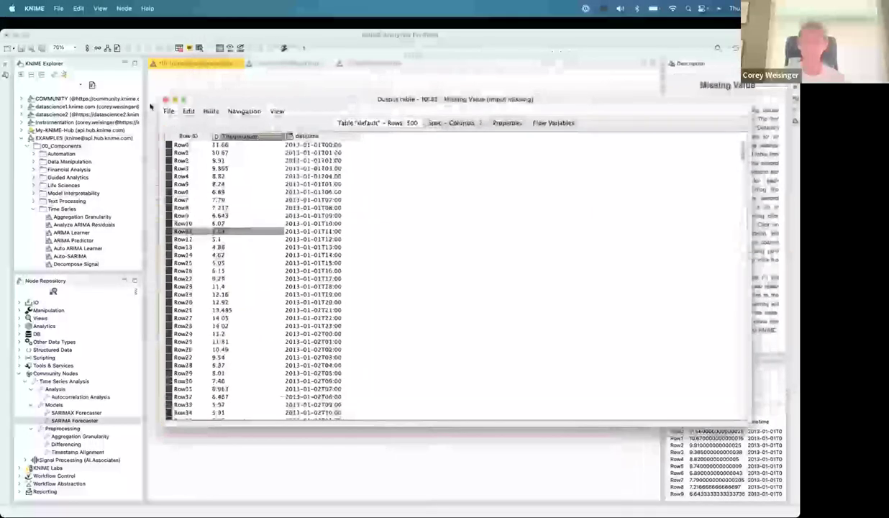
click(164, 100)
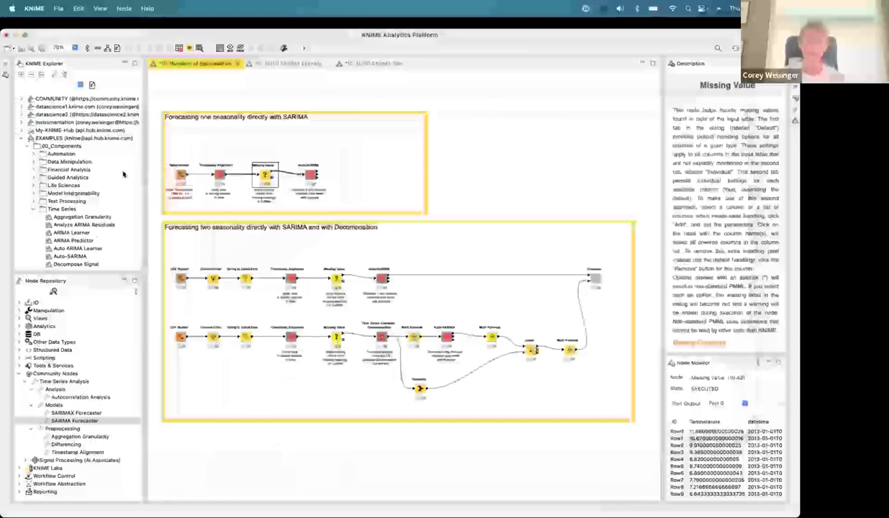
- Add a Line Plot (Plotly) node connected to the one-seasonality Missing Value node and accept its default settings
click(85, 292)
text(line plot)
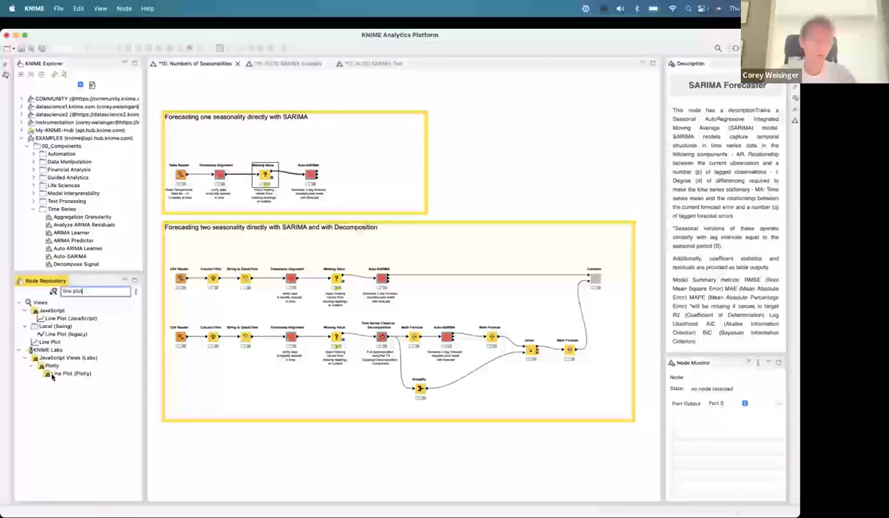
drag(49, 376, 303, 137)
click(265, 175)
double_click(305, 137)
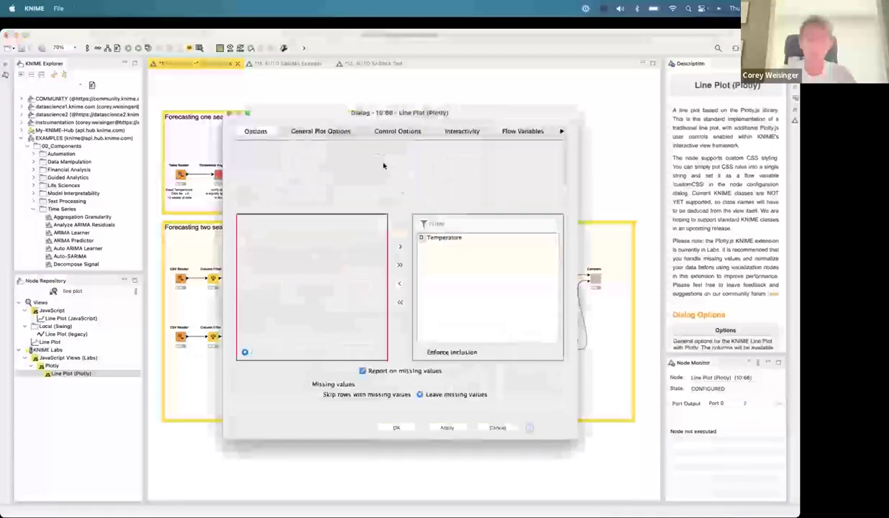
click(396, 427)
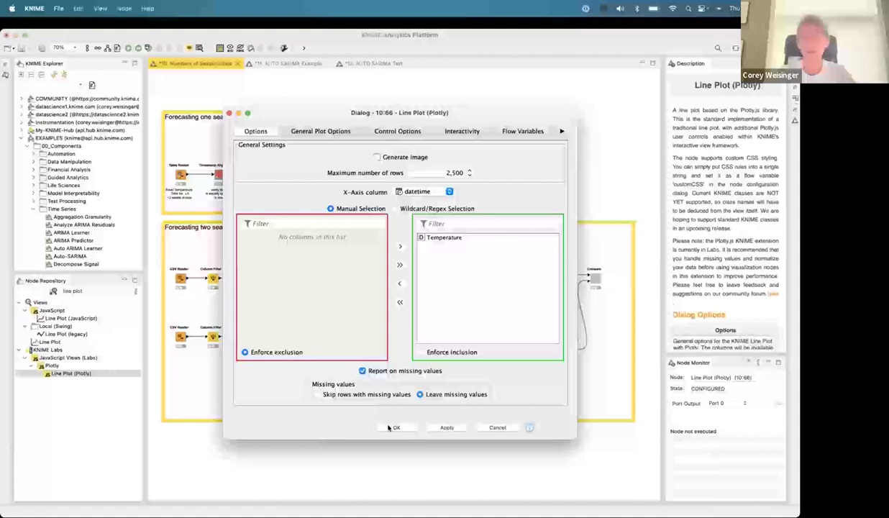
- Execute the one-seasonality Line Plot (Plotly) node, open its view and enlarge the view window
right_click(305, 137)
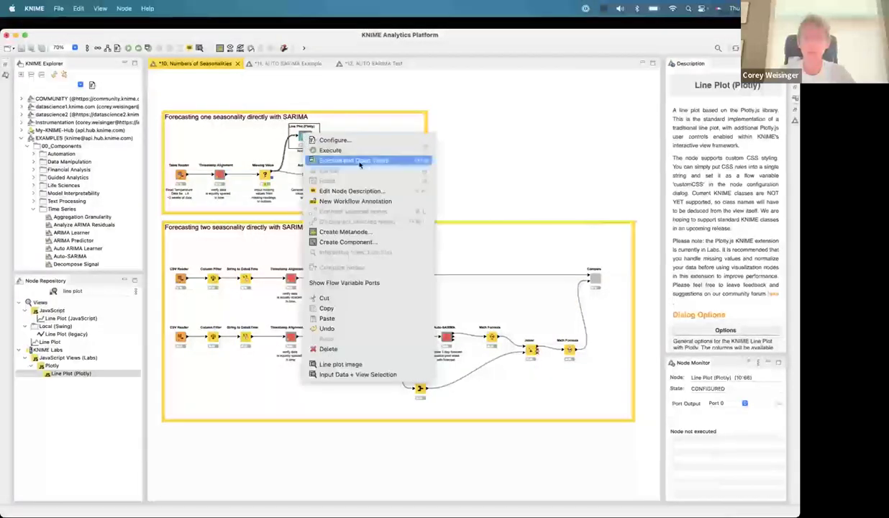
click(348, 163)
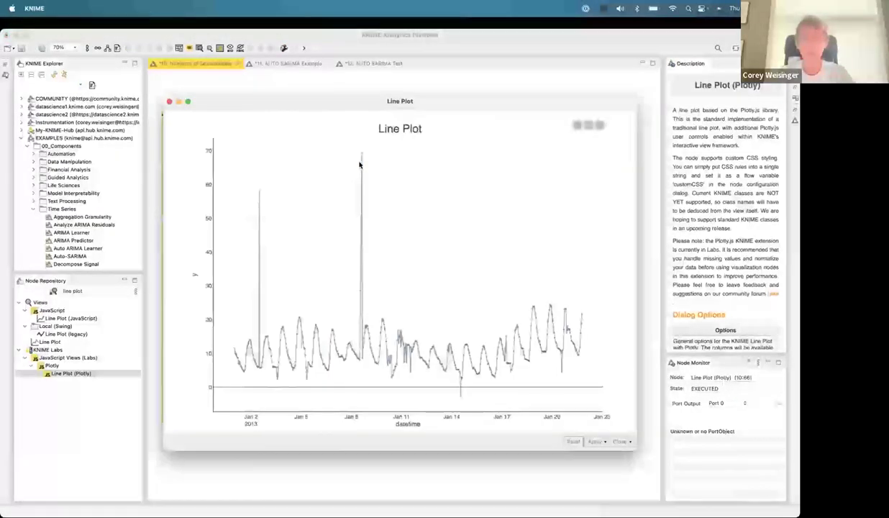
double_click(489, 102)
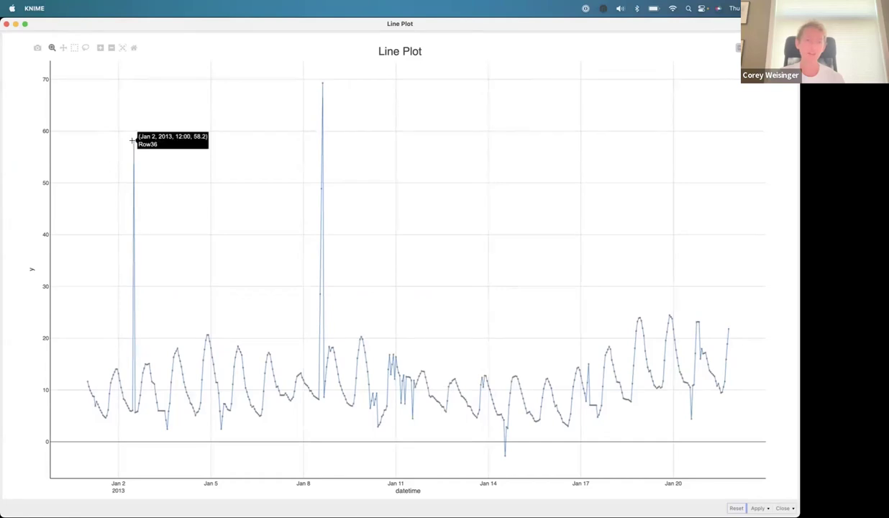
- Examine the outlier peaks near Jan 2 and Jan 8 in the temperature line plot and close the view
mouse_move(318, 82)
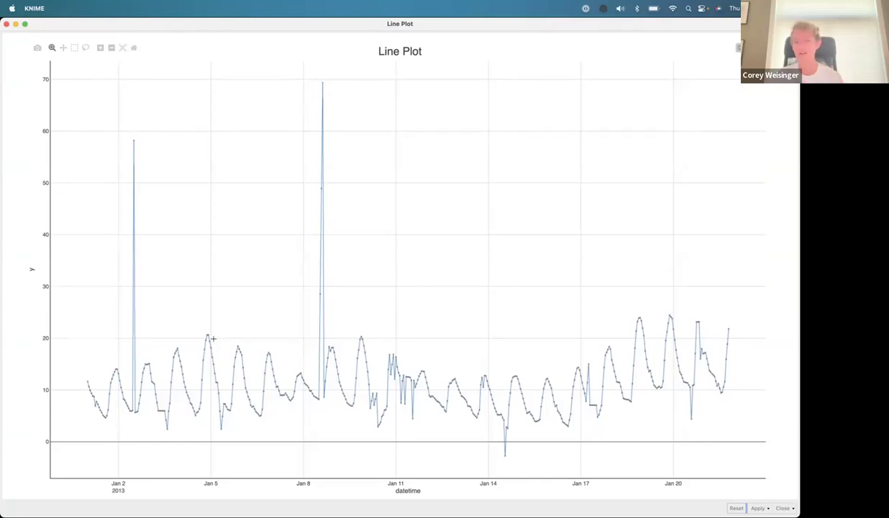
mouse_move(132, 138)
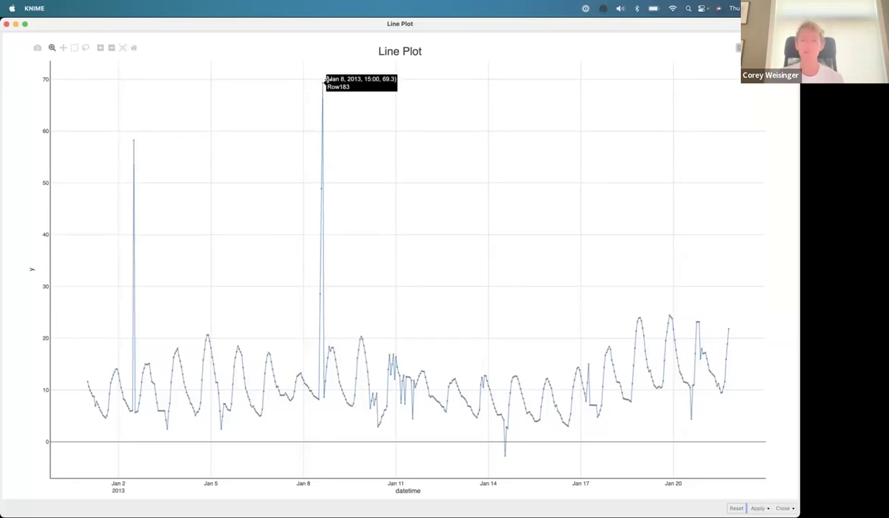
mouse_move(129, 414)
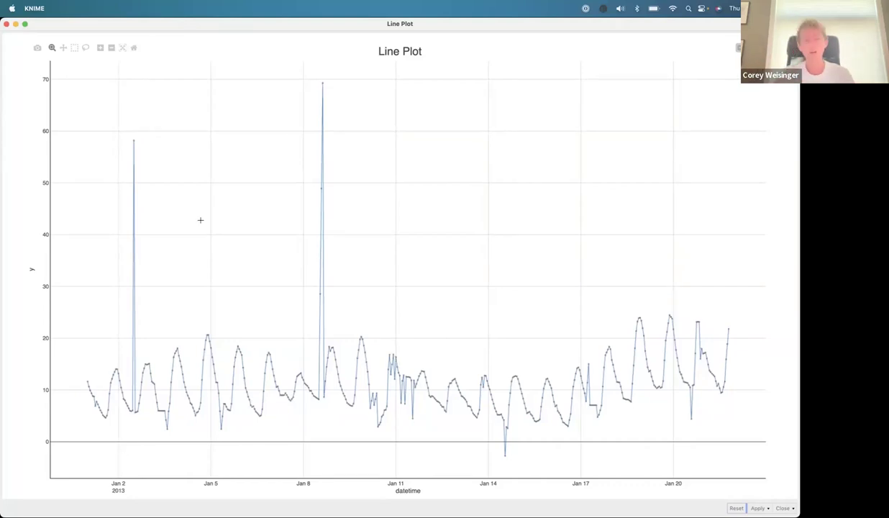
click(7, 24)
click(468, 302)
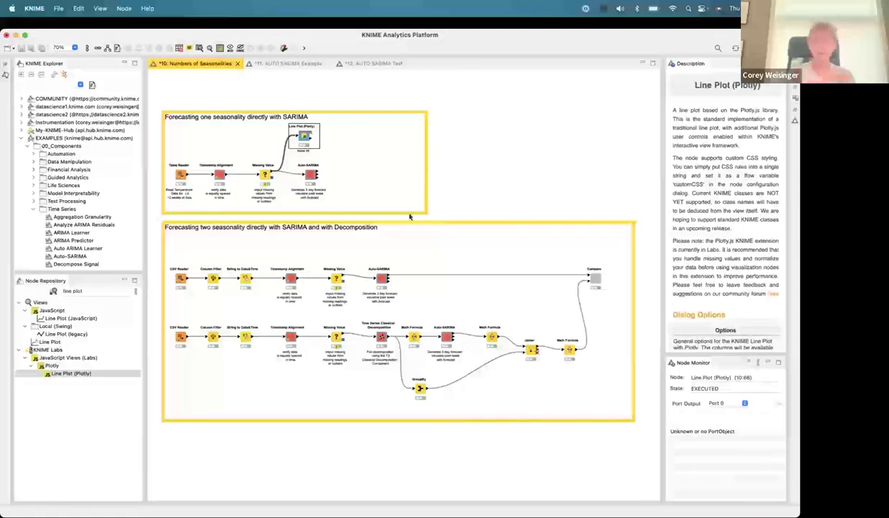
- Review the target column, backwards length and forecast length of the one-seasonality Auto-SARIMA component, and close its settings without changes
click(311, 175)
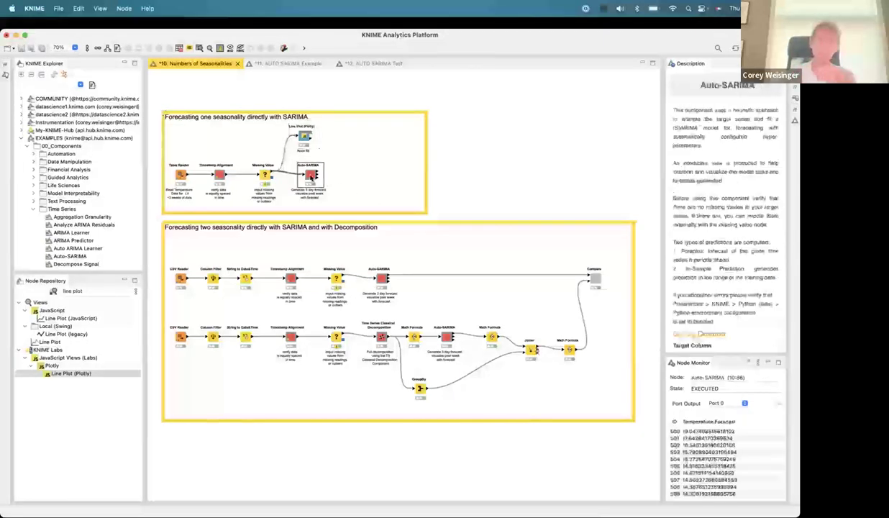
double_click(311, 175)
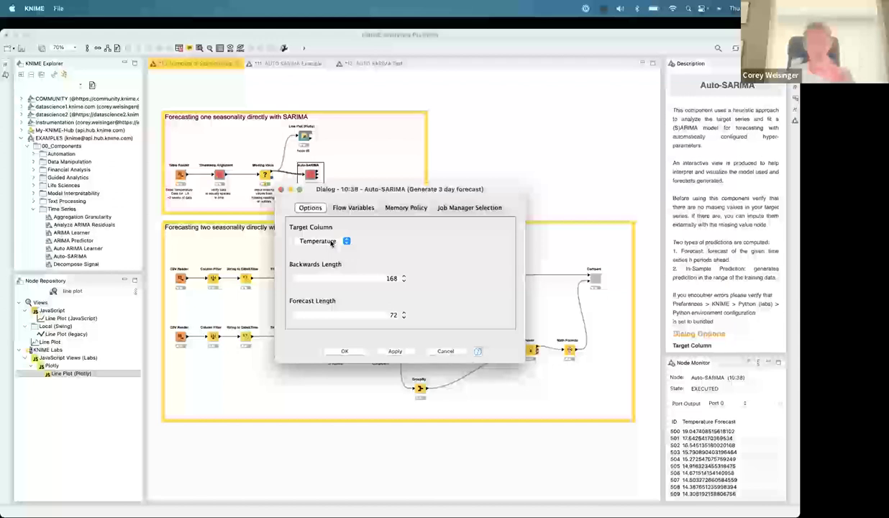
drag(367, 189, 418, 144)
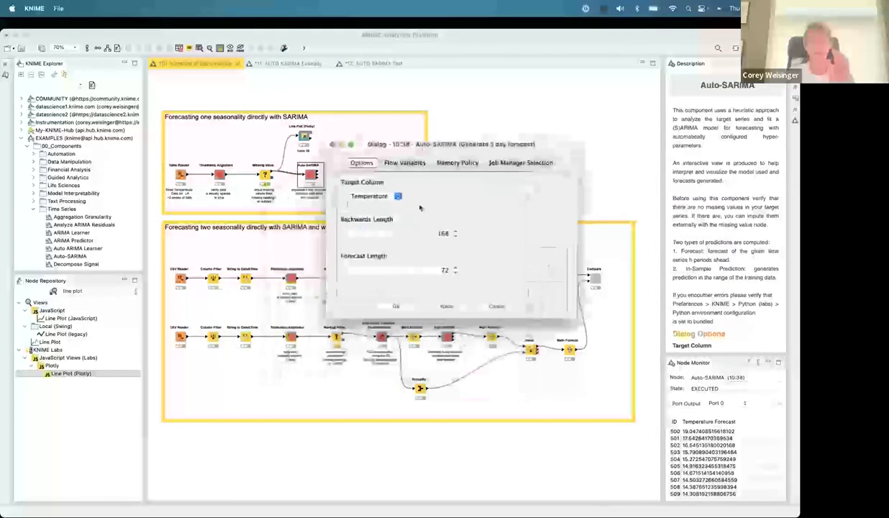
click(419, 233)
click(423, 271)
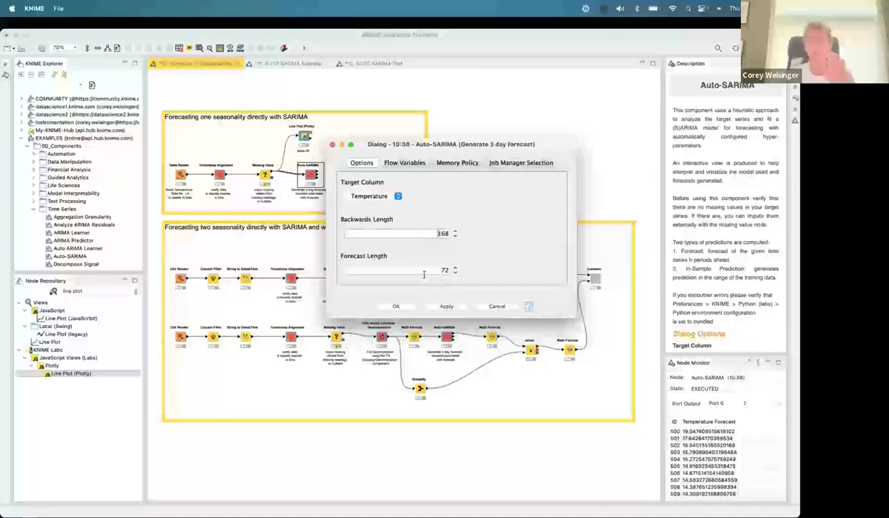
double_click(424, 274)
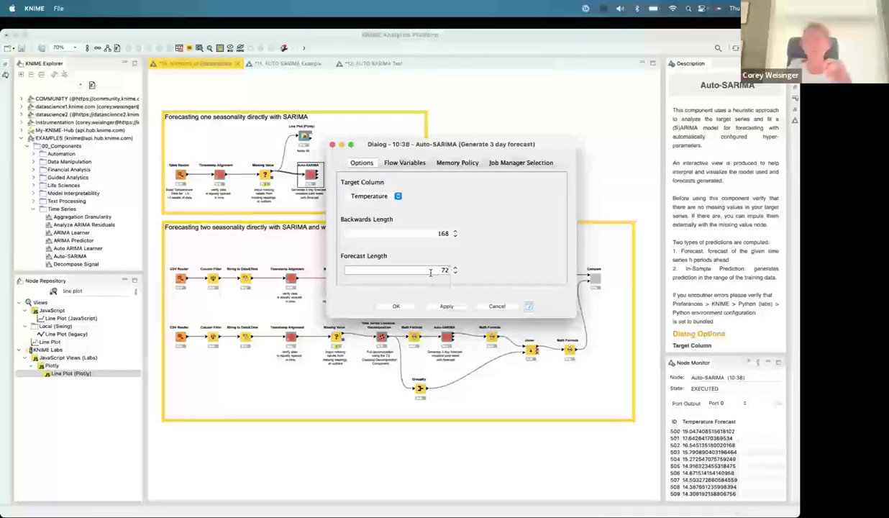
click(429, 233)
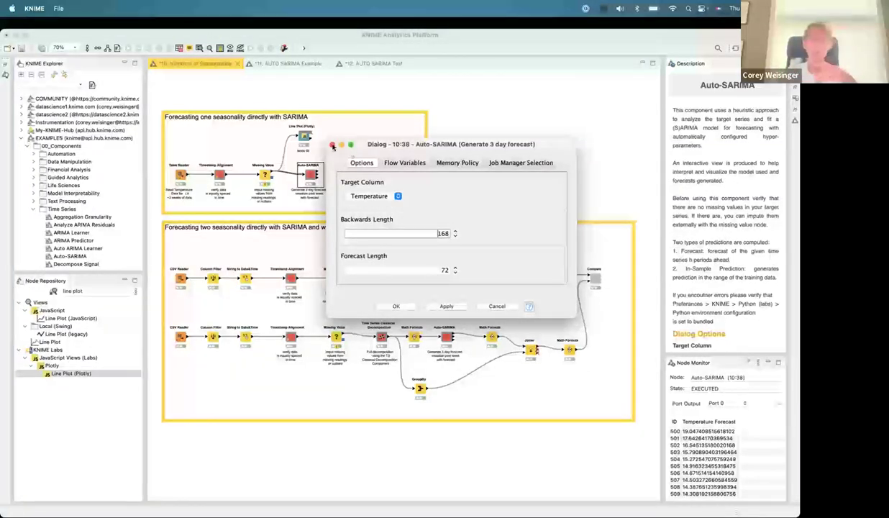
click(332, 145)
- Inspect the one-seasonality Auto-SARIMA component's interactive summary of the model, metrics and forecast, and close it discarding view changes
right_click(307, 179)
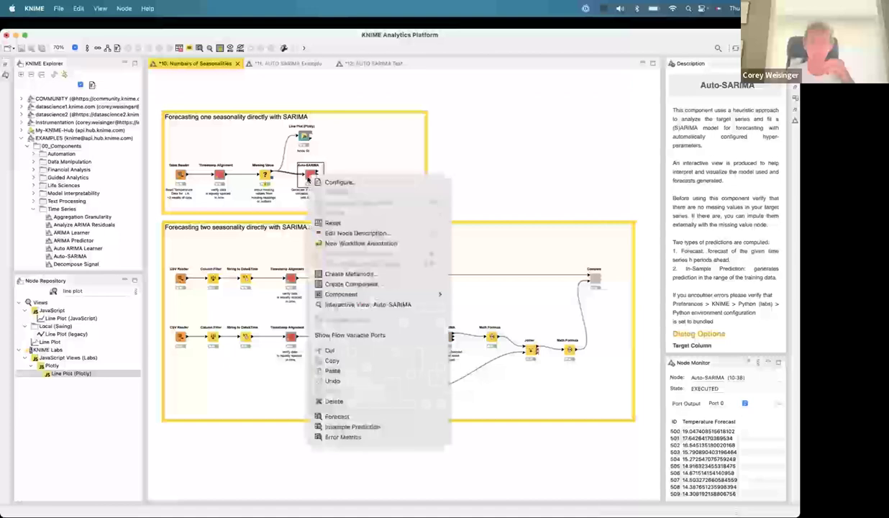
click(316, 304)
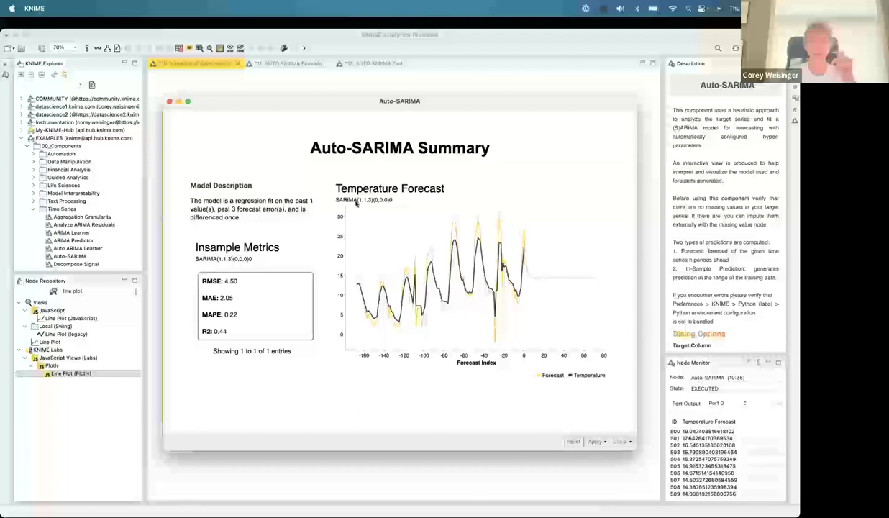
click(169, 102)
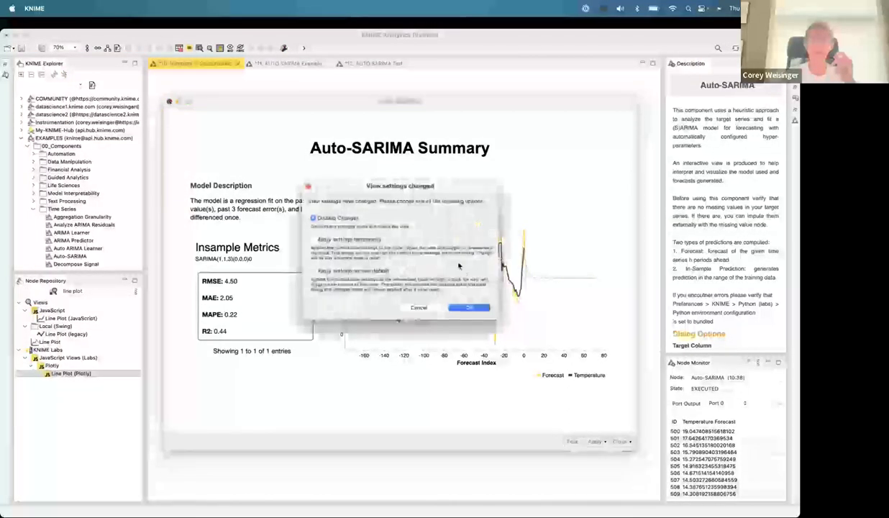
click(481, 308)
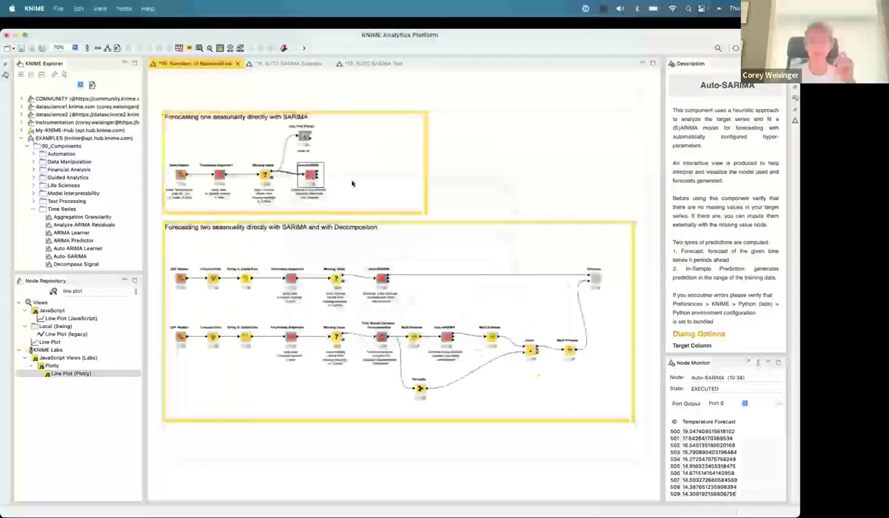
- Move the one-seasonality Auto-SARIMA node up beside the Line Plot and add a SARIMA Learner connected to the Missing Value node
mouse_move(340, 163)
mouse_down()
mouse_move(326, 143)
mouse_move(303, 172)
mouse_move(359, 136)
mouse_up()
click(311, 153)
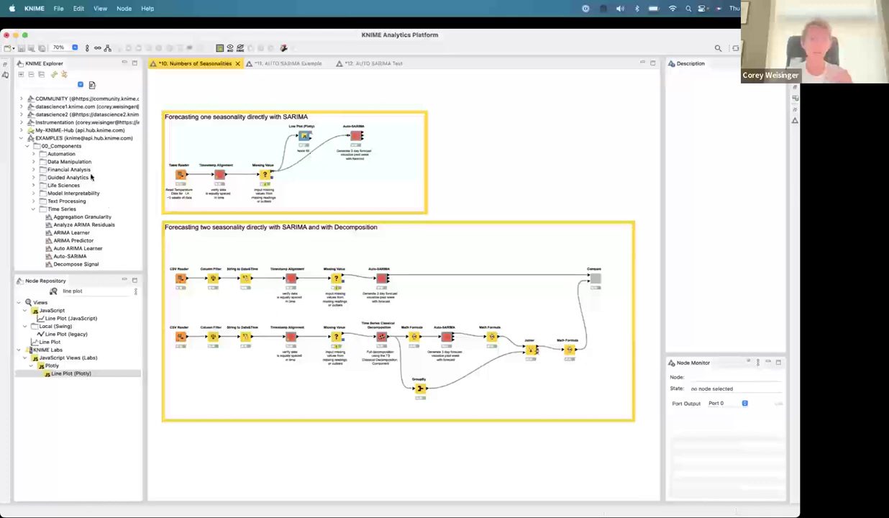
scroll(58, 231, down, 5)
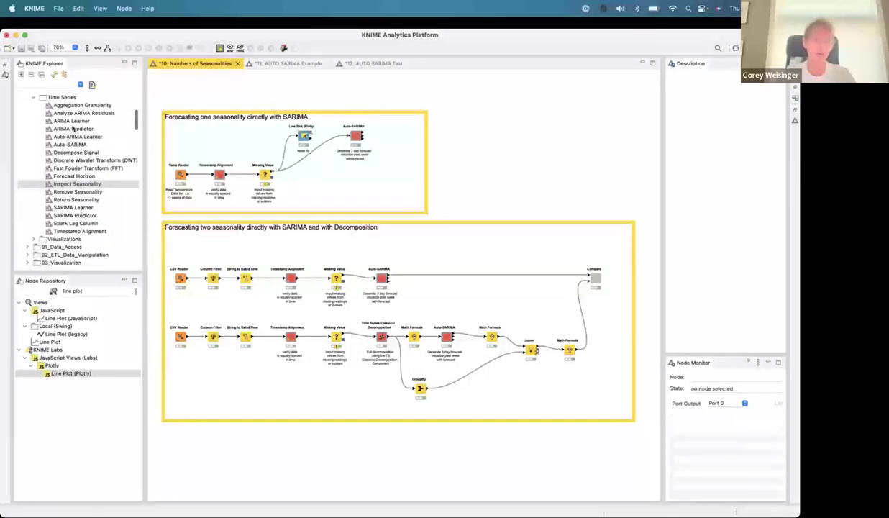
drag(74, 207, 330, 179)
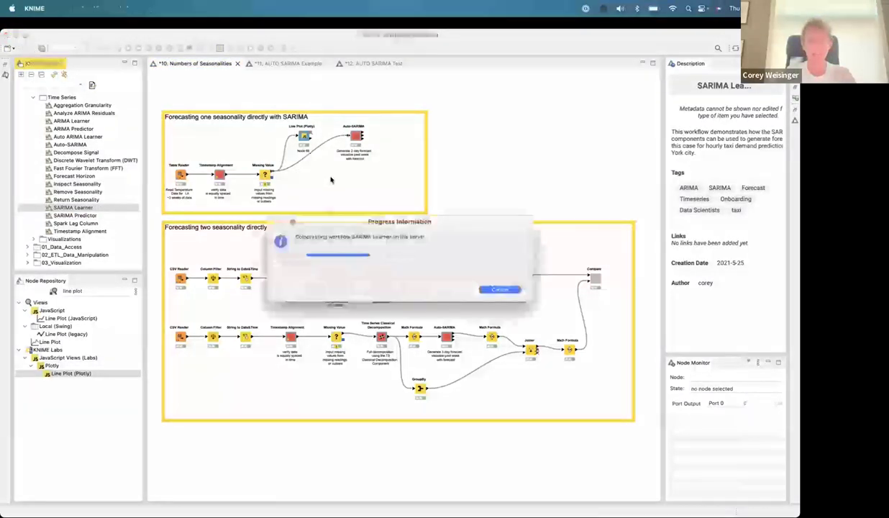
drag(272, 174, 325, 177)
- Set the SARIMA Learner's AR Order (p) to 2, keeping Temperature as target column and I Order (d) at 0
double_click(324, 173)
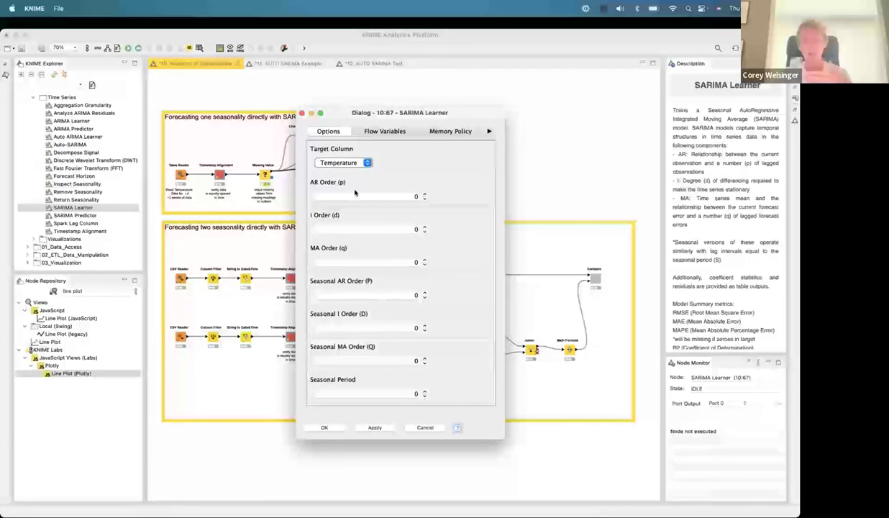
click(407, 194)
double_click(406, 194)
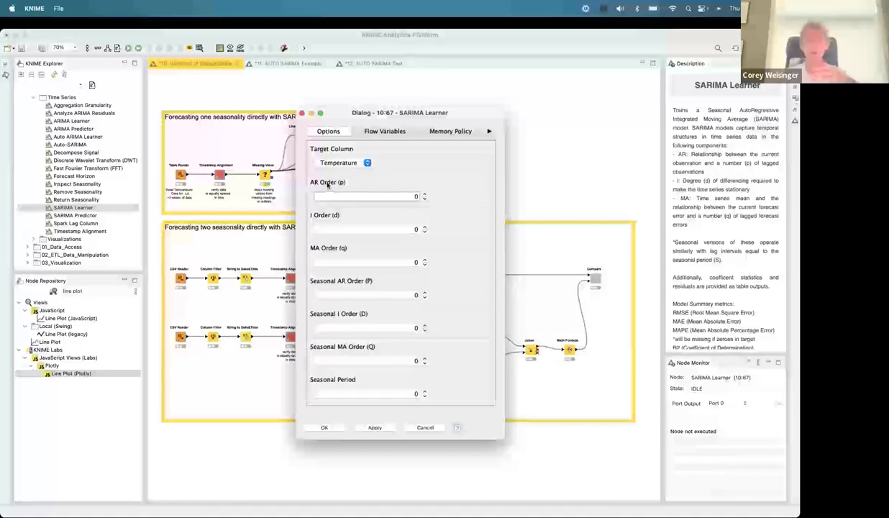
mouse_move(341, 184)
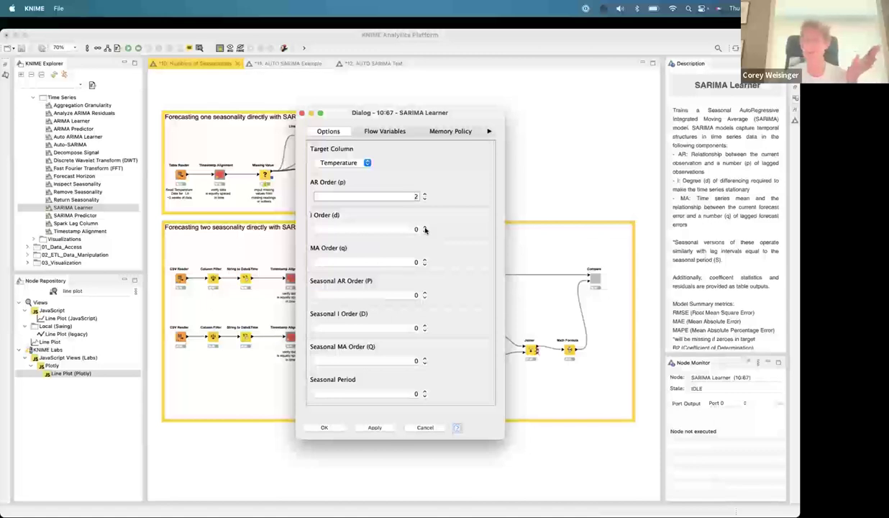
click(425, 228)
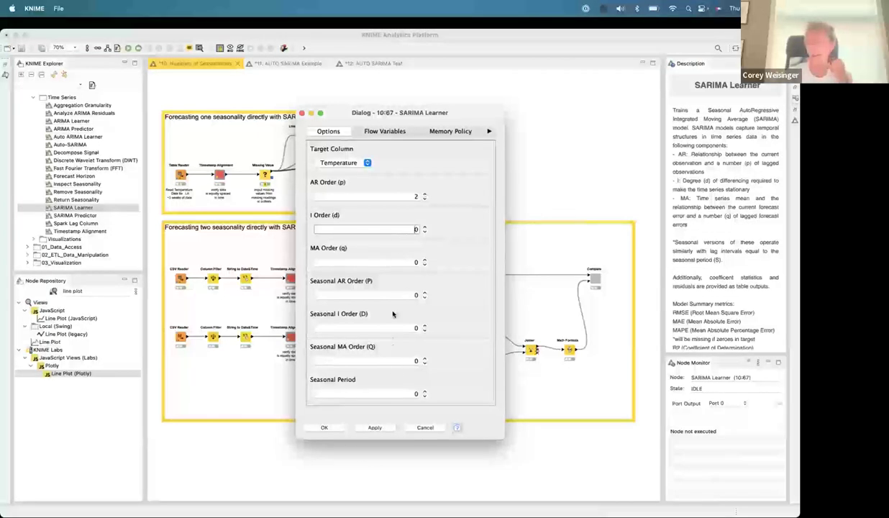
- Set the SARIMA Learner's Seasonal Period to 24 and Seasonal AR Order (P) to 1, confirm the settings and execute the node
click(394, 390)
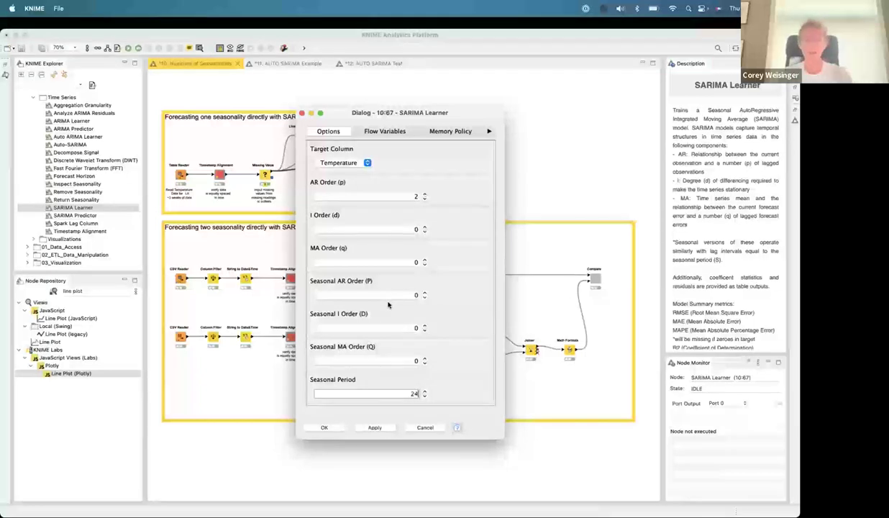
click(402, 293)
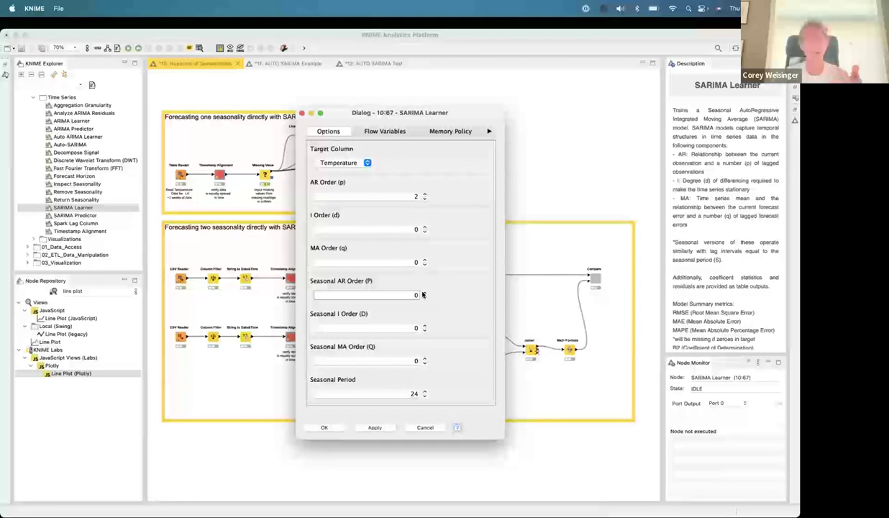
click(423, 293)
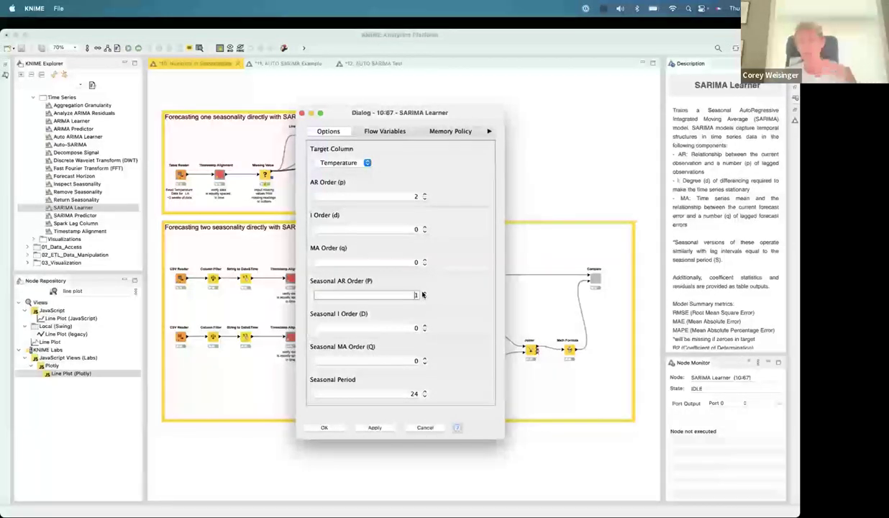
click(334, 429)
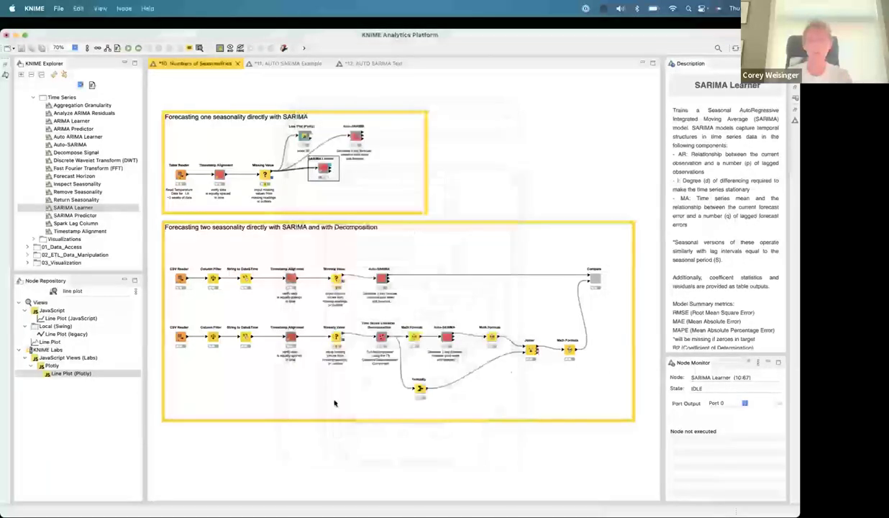
right_click(324, 173)
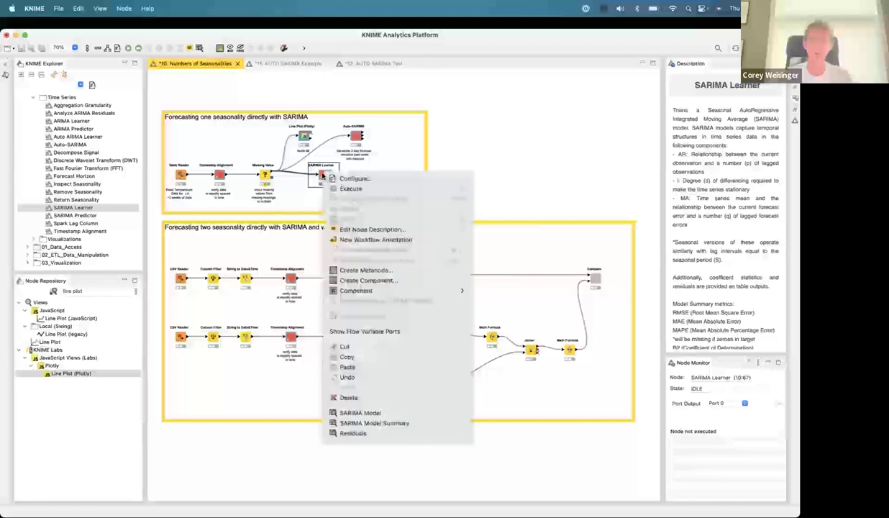
click(347, 190)
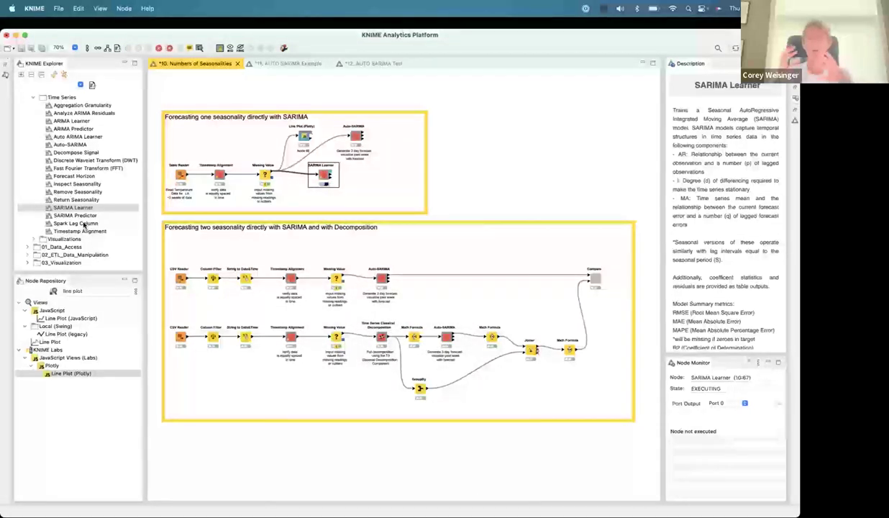
- Add a SARIMA Predictor connected to the SARIMA Learner, set it to forecast 72 periods and execute it
drag(75, 215, 353, 174)
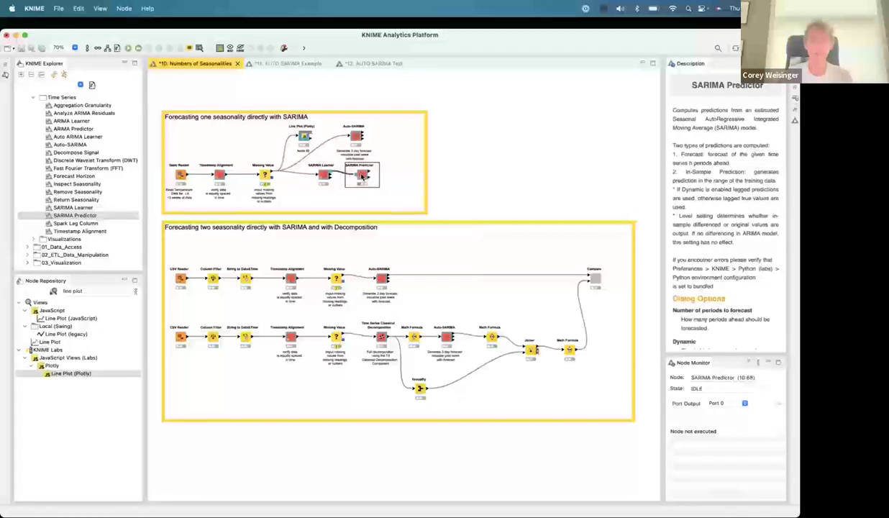
double_click(363, 177)
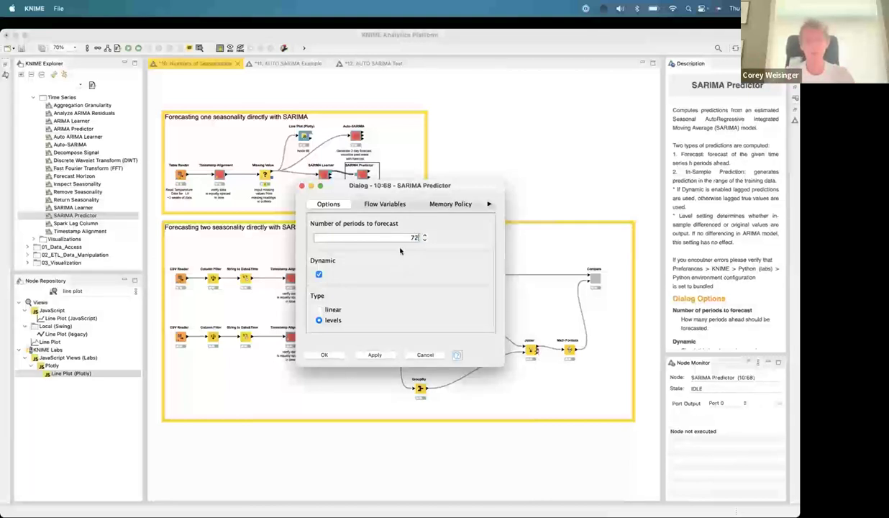
click(324, 354)
right_click(363, 180)
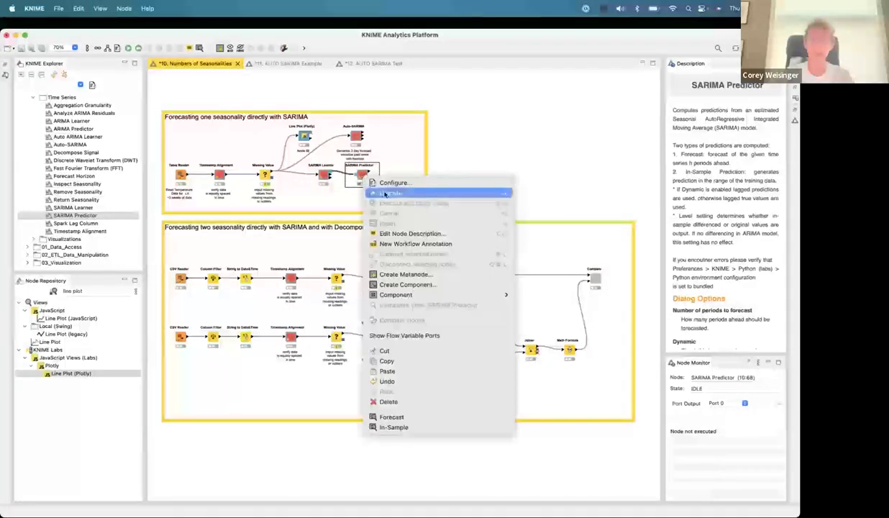
click(388, 192)
- Duplicate the Line Plot (Plotly) node, place the copy after the SARIMA Predictor and connect it to the predictor's output
click(304, 136)
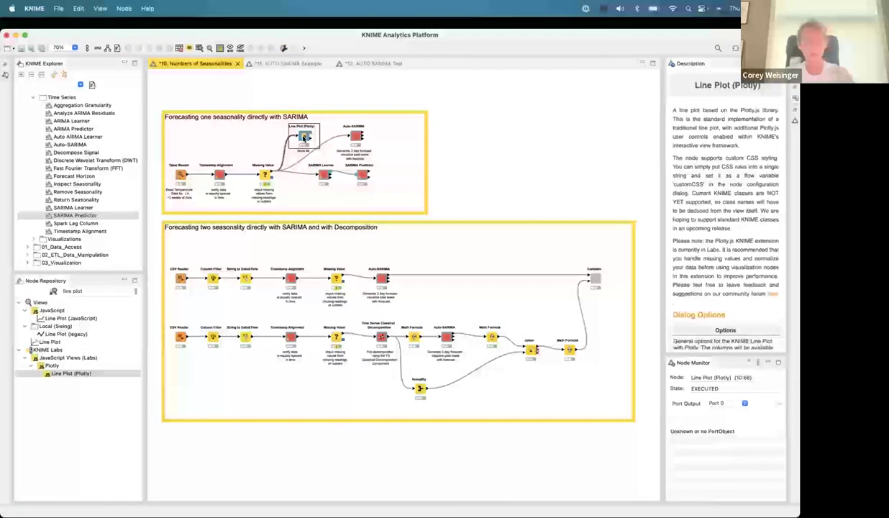
key(ctrl+v)
drag(338, 176, 394, 180)
click(362, 175)
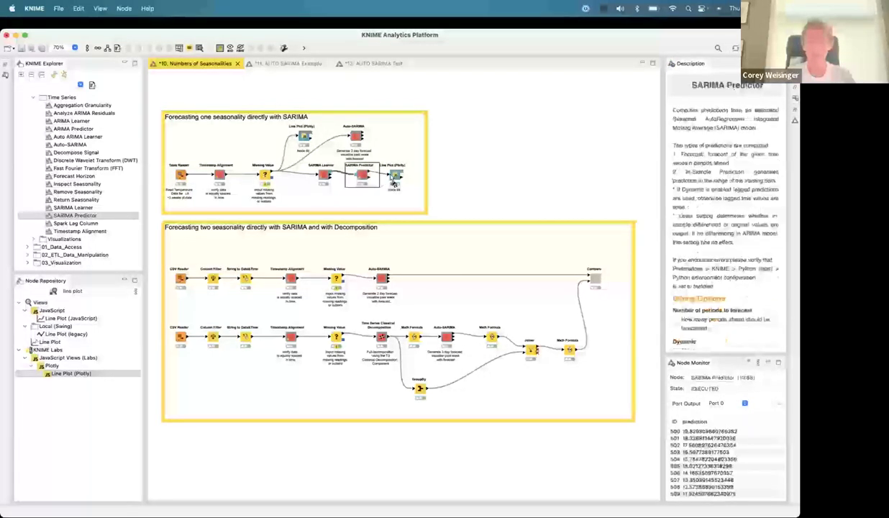
- Configure the Line Plot (Plotly) after the SARIMA Predictor to use <RowID> as its X-axis column, keeping prediction as the plotted column
double_click(393, 179)
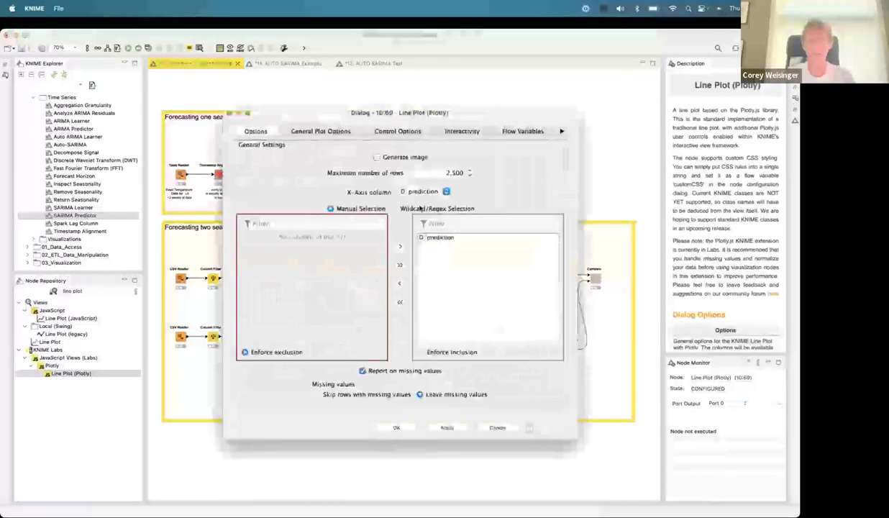
click(424, 192)
click(420, 188)
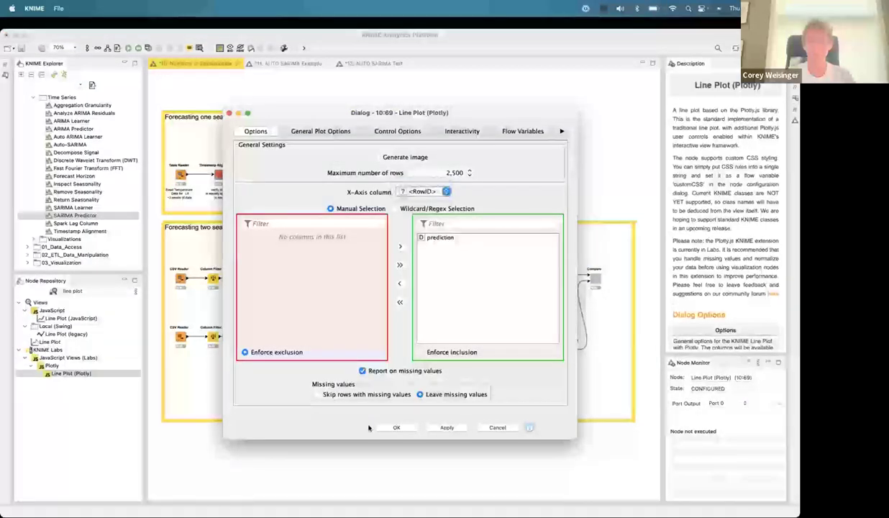
click(395, 428)
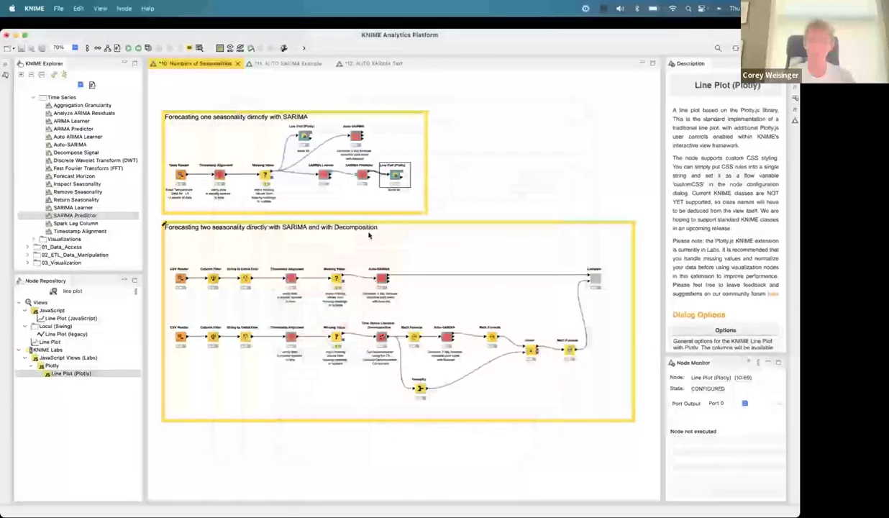
- Execute the forecast Line Plot (Plotly), view the 72-period forecast, and close the view discarding its changes
right_click(396, 179)
click(424, 199)
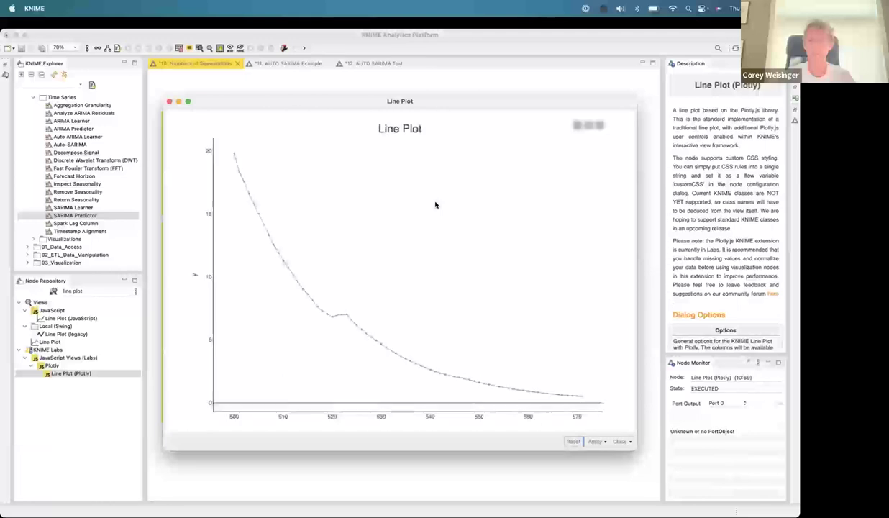
click(169, 103)
click(466, 308)
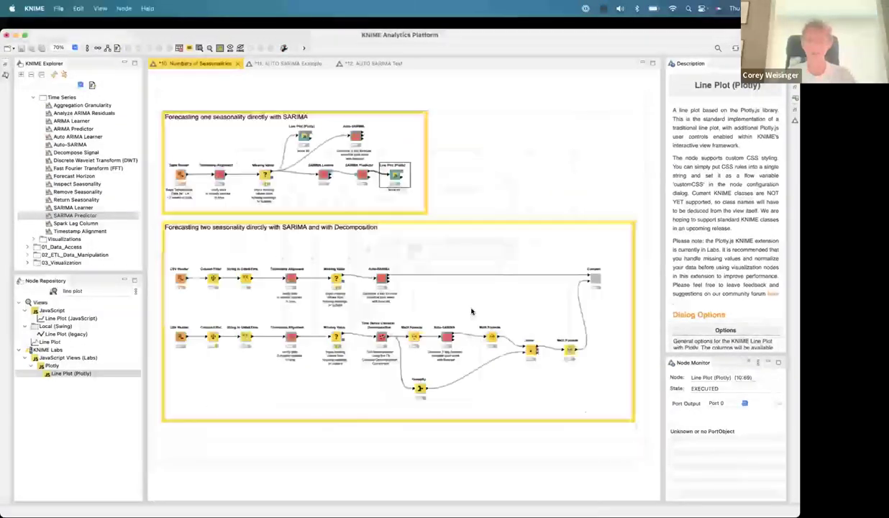
- Check the SARIMA Predictor's forecast options and the forecast Line Plot's column selection without changing them
click(354, 174)
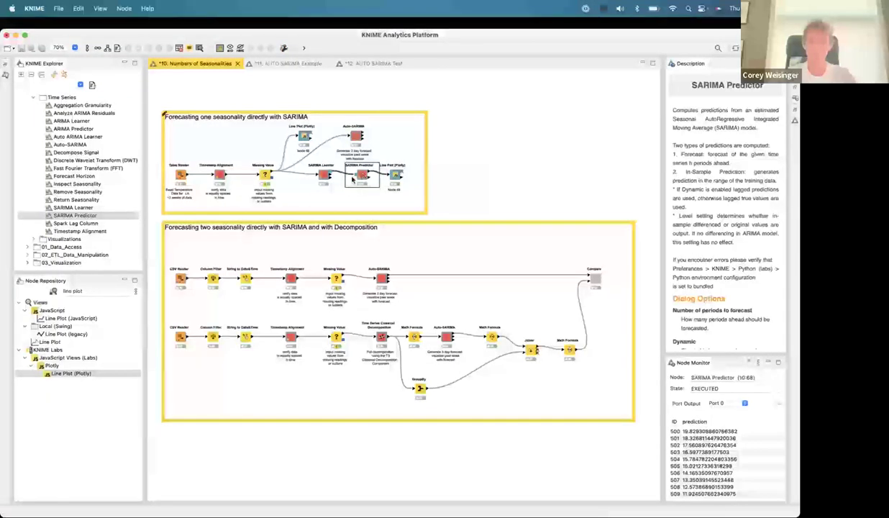
double_click(363, 176)
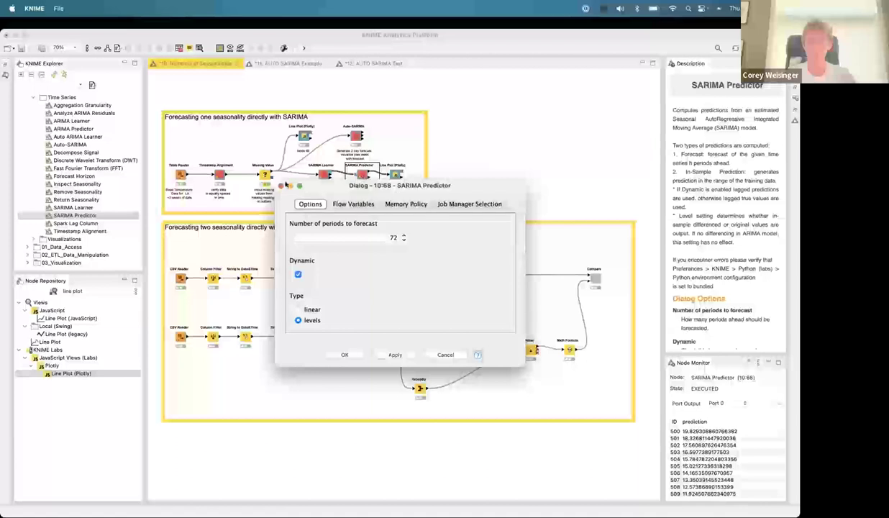
click(281, 186)
click(265, 175)
click(358, 172)
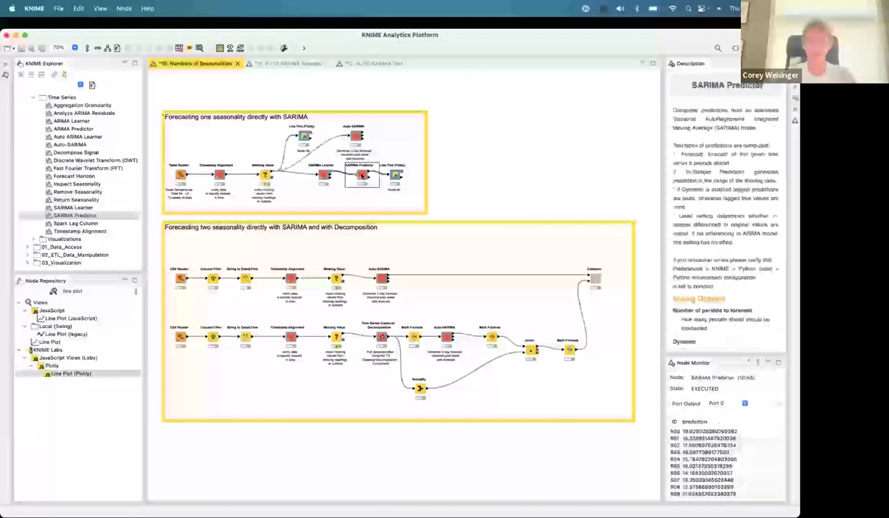
double_click(395, 175)
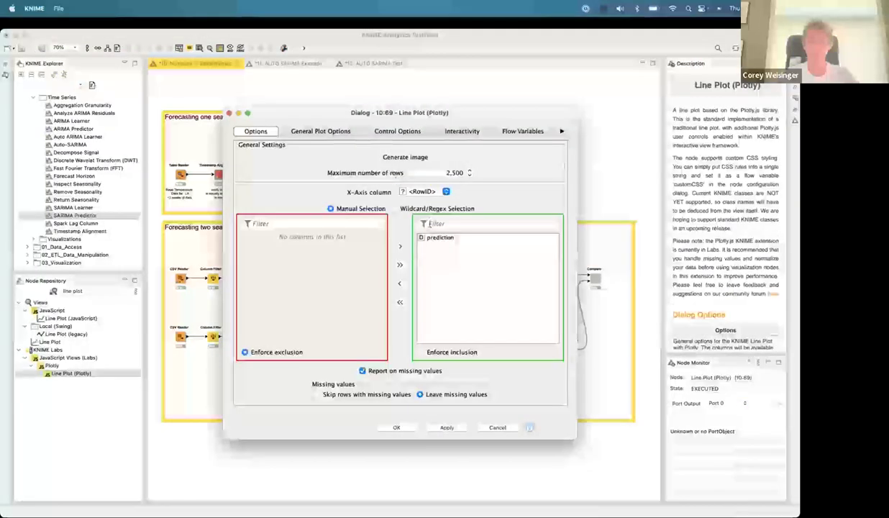
click(497, 428)
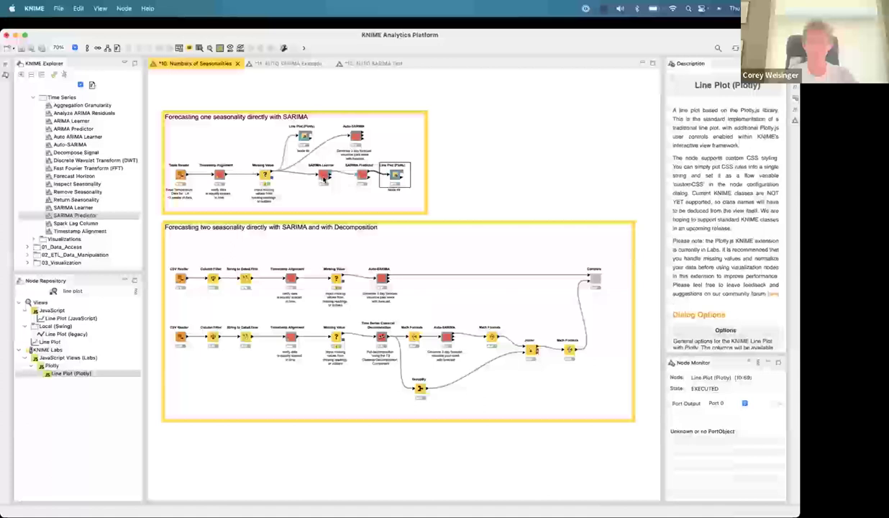
- Inspect the temperature and datetime rows in the one-seasonality Missing Value node's output table, and close it
click(264, 175)
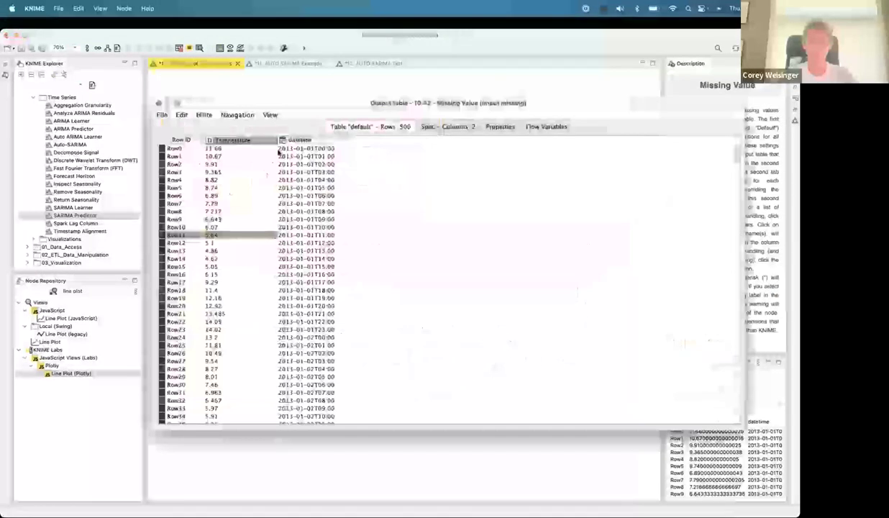
scroll(278, 165, down, 20)
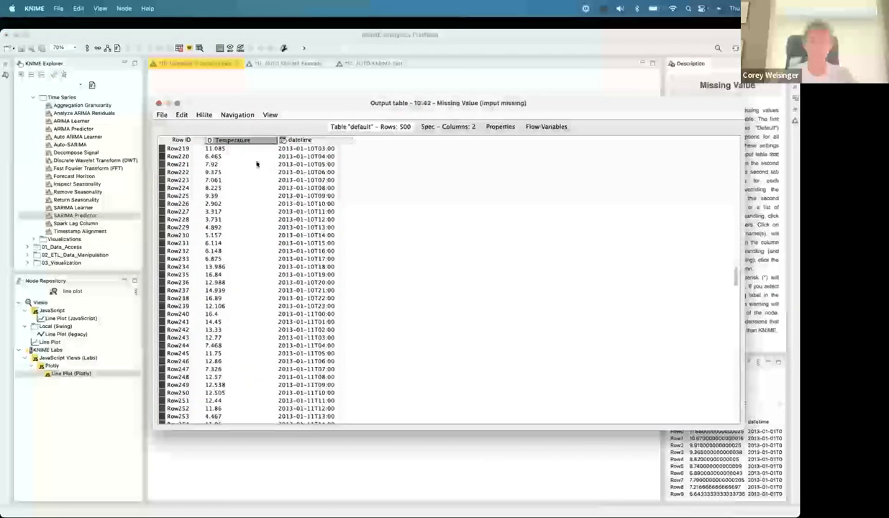
click(158, 103)
- Review the SARIMA Predictor's Dynamic and Type options against the node description, leaving its settings as they are
double_click(359, 174)
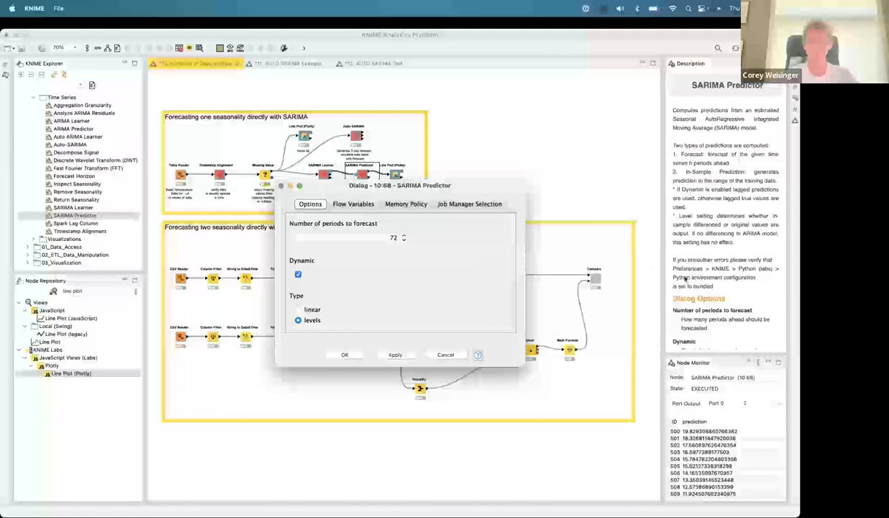
click(445, 355)
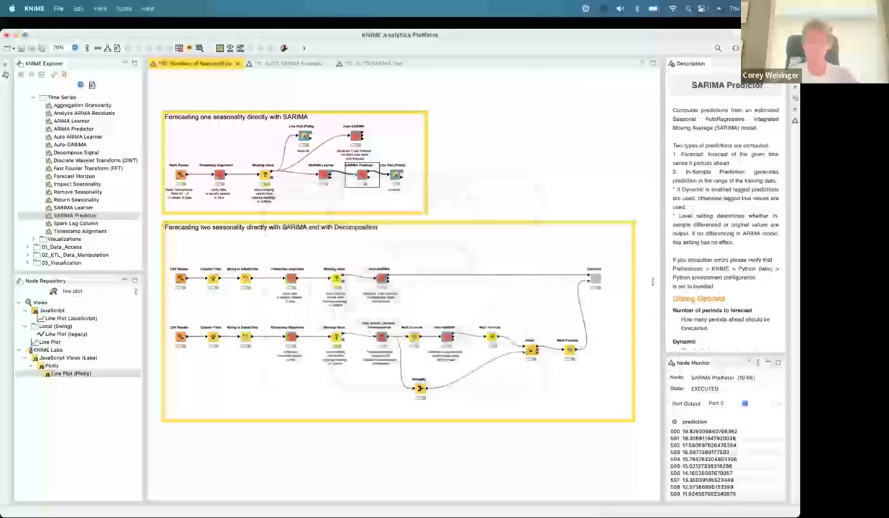
scroll(683, 272, down, 5)
scroll(683, 272, down, 4)
scroll(683, 273, up, 4)
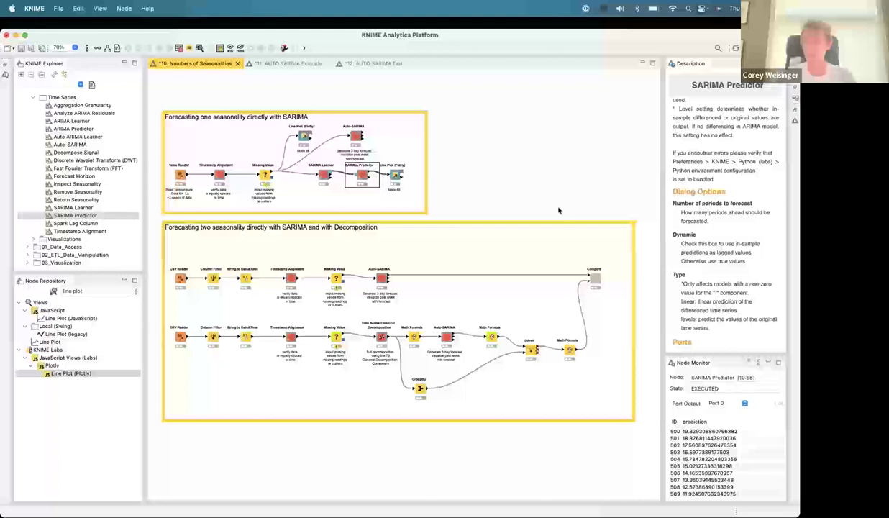
double_click(363, 177)
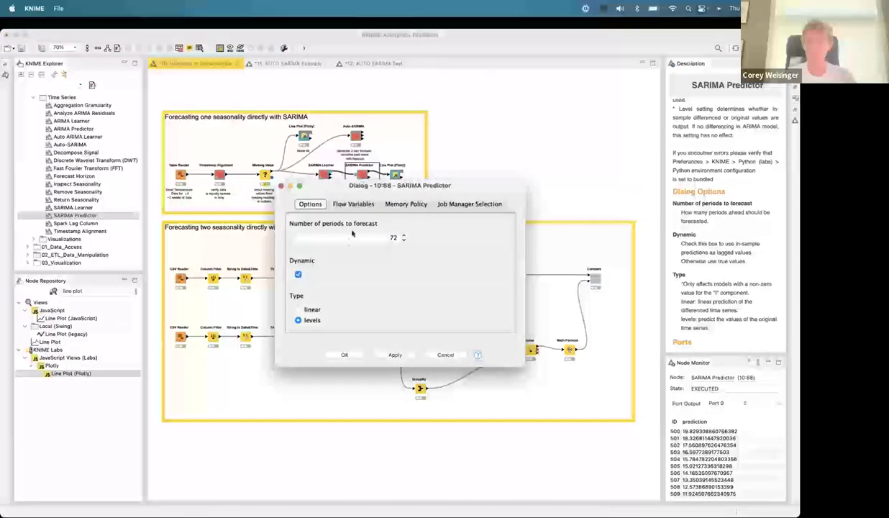
click(344, 355)
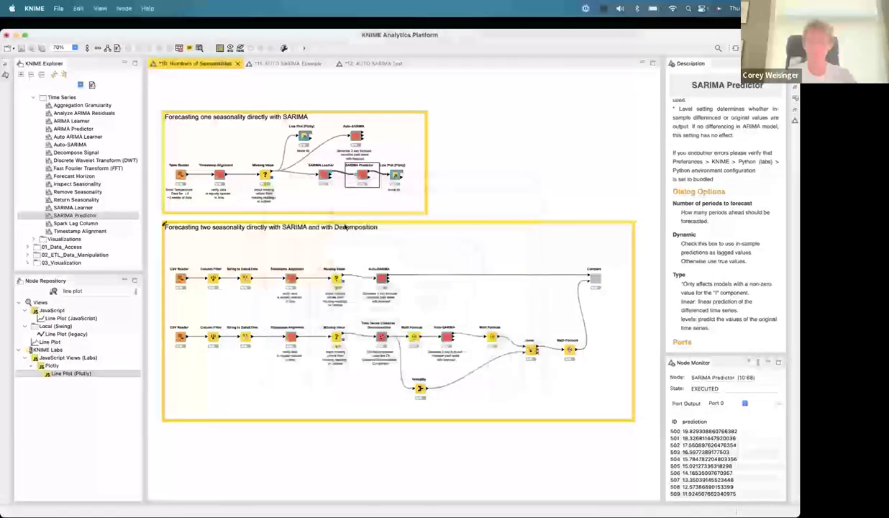
- Set the SARIMA Learner's I Order (d) to 1 and confirm the configuration
click(324, 178)
double_click(324, 178)
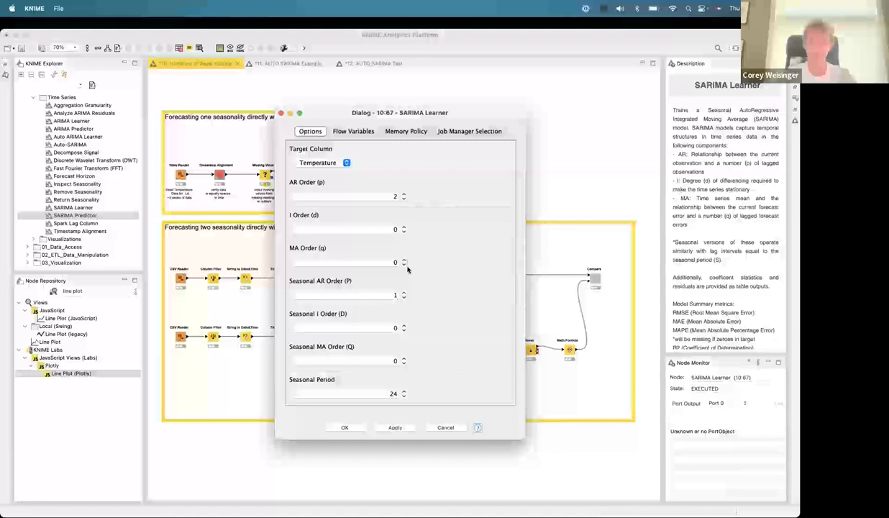
click(403, 227)
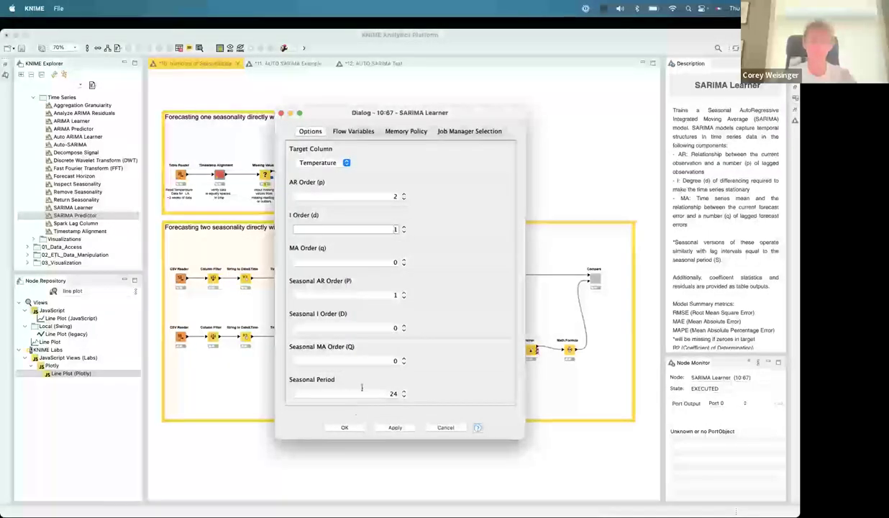
click(343, 427)
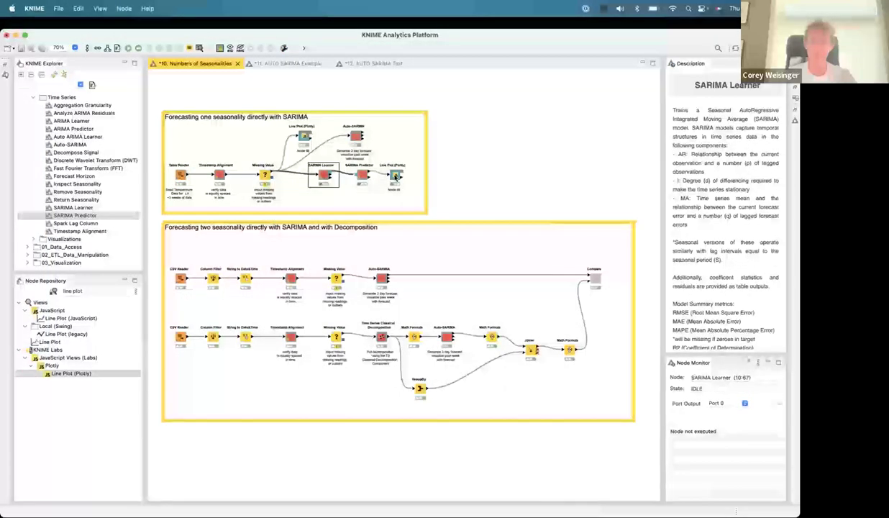
- Run the forecast branch through its Line Plot (Plotly), examine the first-order differenced forecast, and close the view discarding its changes
right_click(395, 176)
click(425, 199)
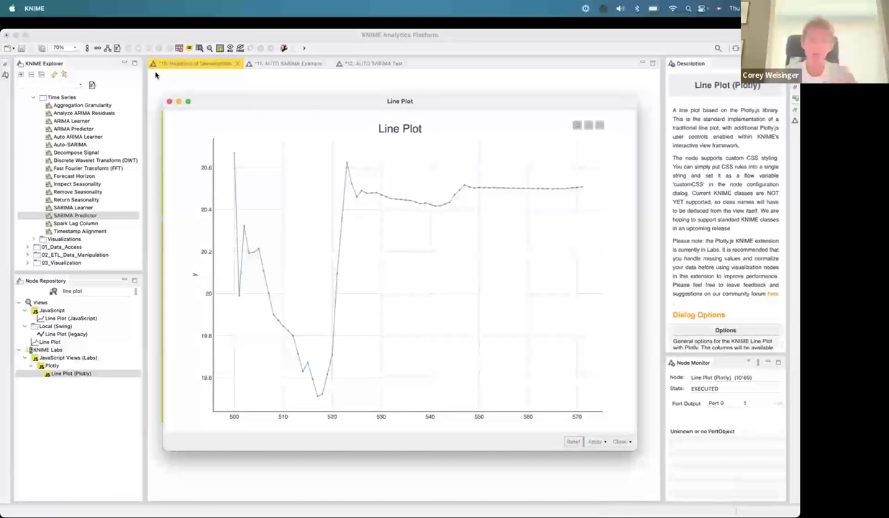
click(169, 102)
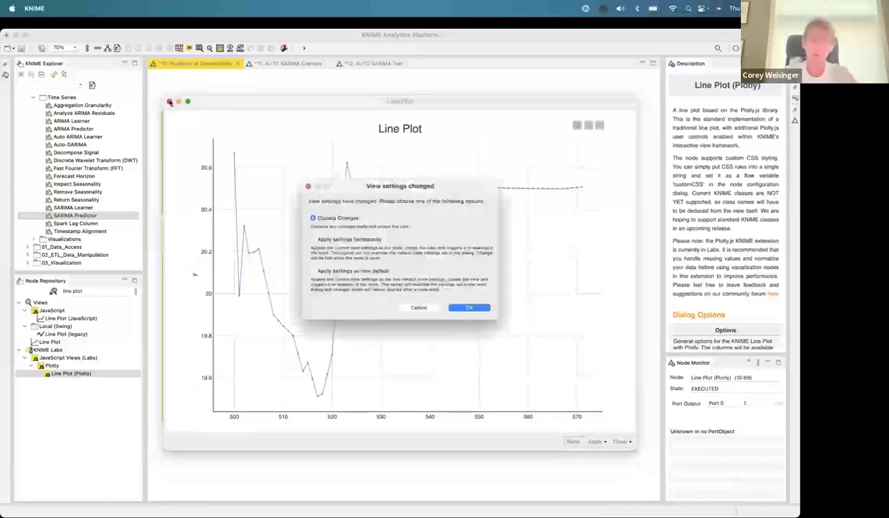
click(471, 308)
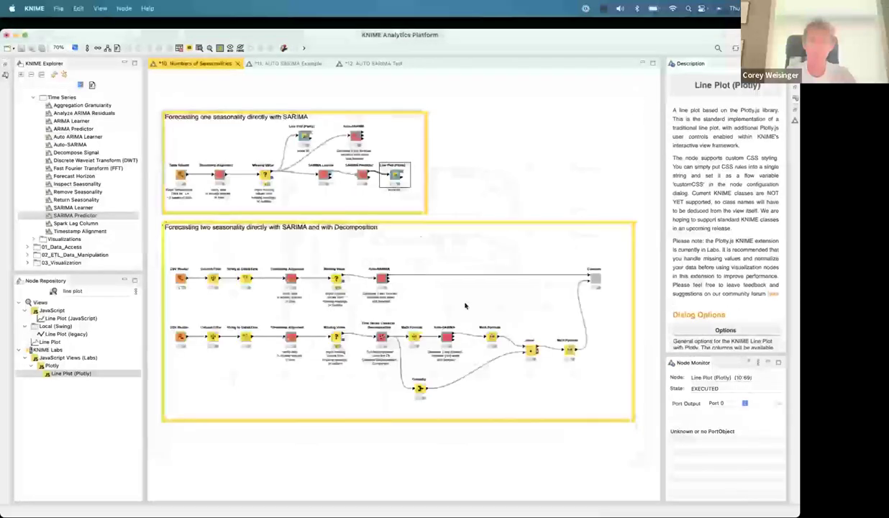
- Check the SARIMA Predictor's options, and set the SARIMA Learner's Seasonal AR Order (P) to 2
double_click(364, 178)
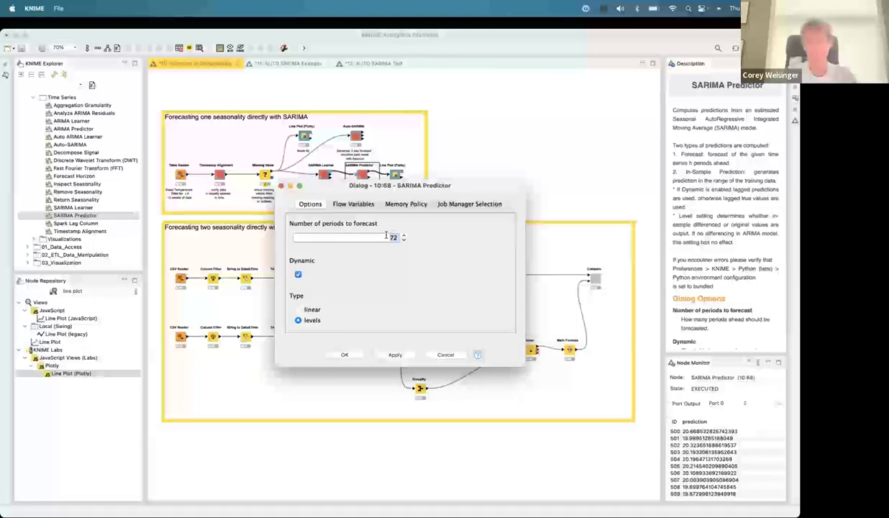
click(445, 354)
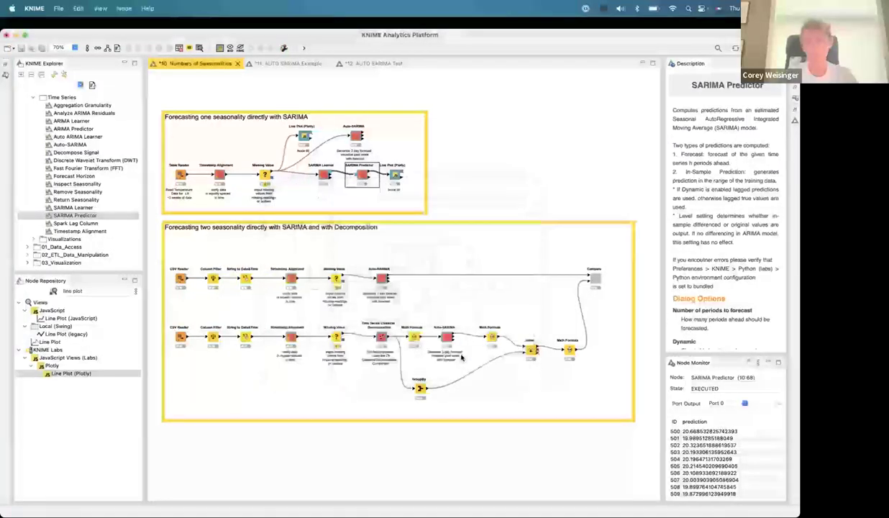
double_click(322, 176)
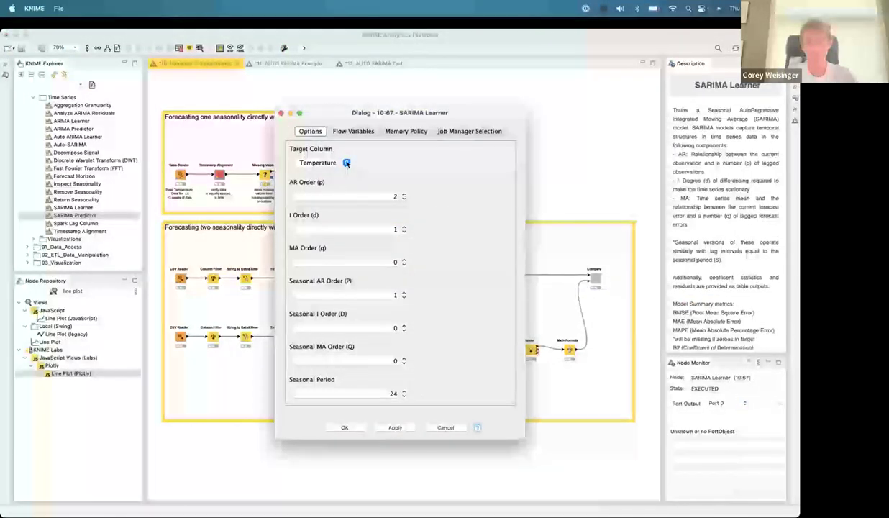
click(403, 295)
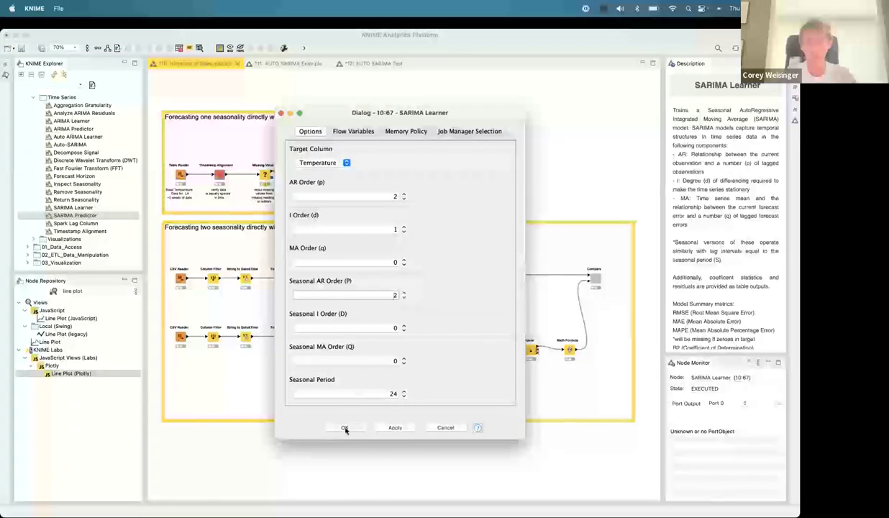
click(343, 428)
- Re-execute the forecast branch through its Line Plot (Plotly), examine the second-order seasonal AR forecast, and close the view discarding its changes
right_click(395, 176)
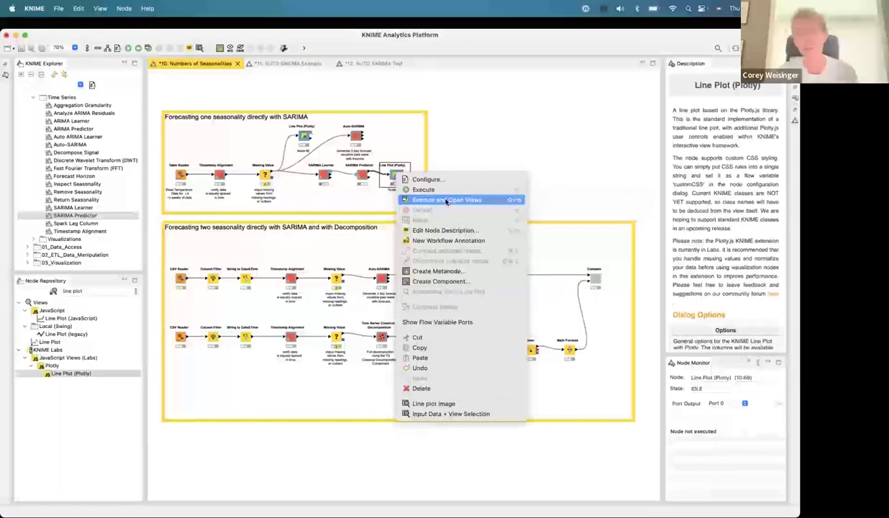
click(446, 201)
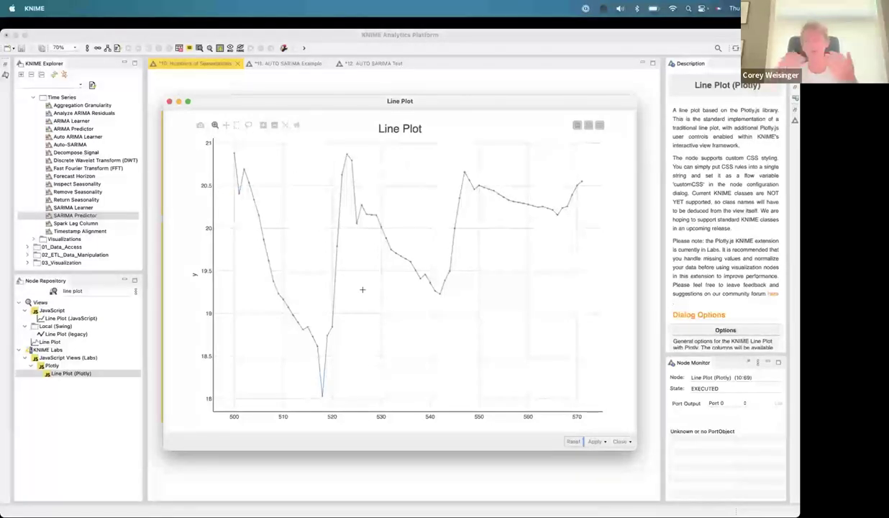
click(169, 101)
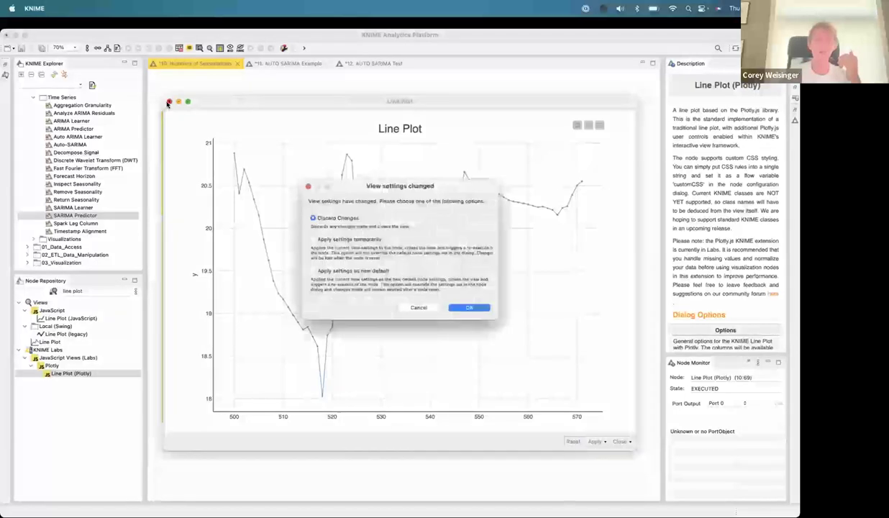
click(470, 307)
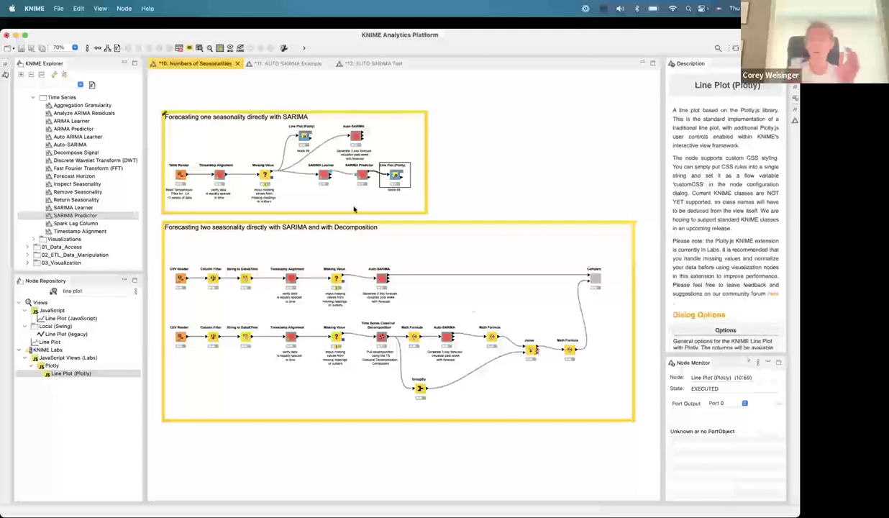
- Review the SARIMA Learner's configured orders and seasonal period, and close the dialog without changes
click(467, 172)
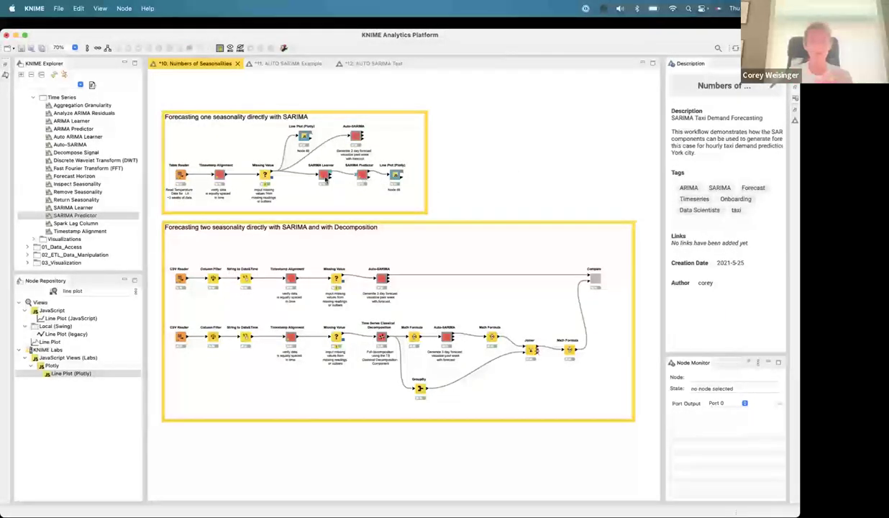
double_click(325, 178)
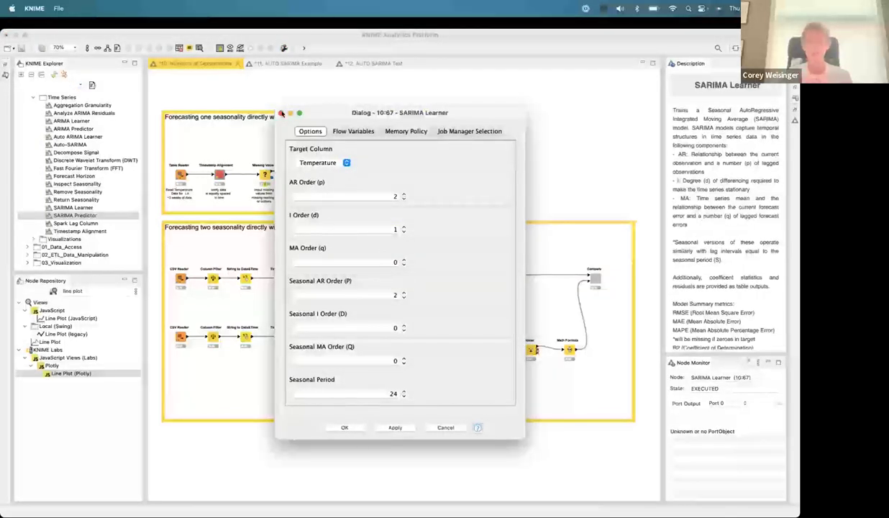
click(282, 114)
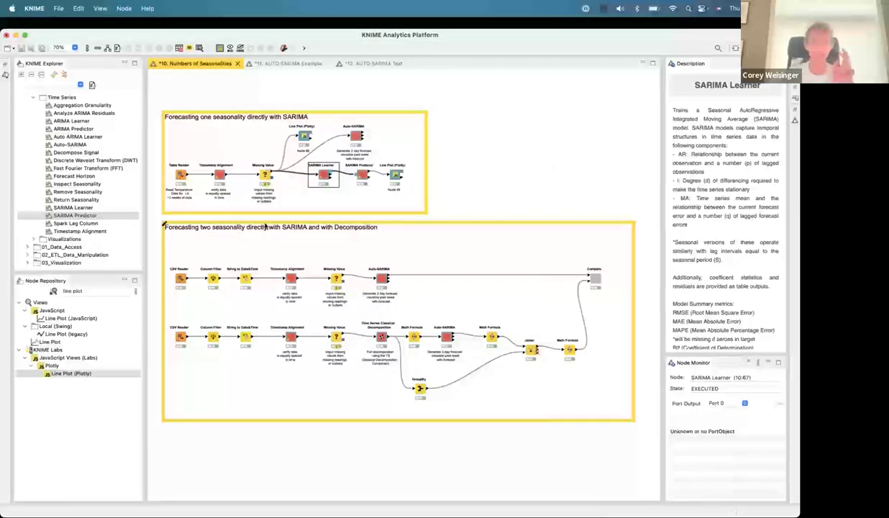
click(461, 204)
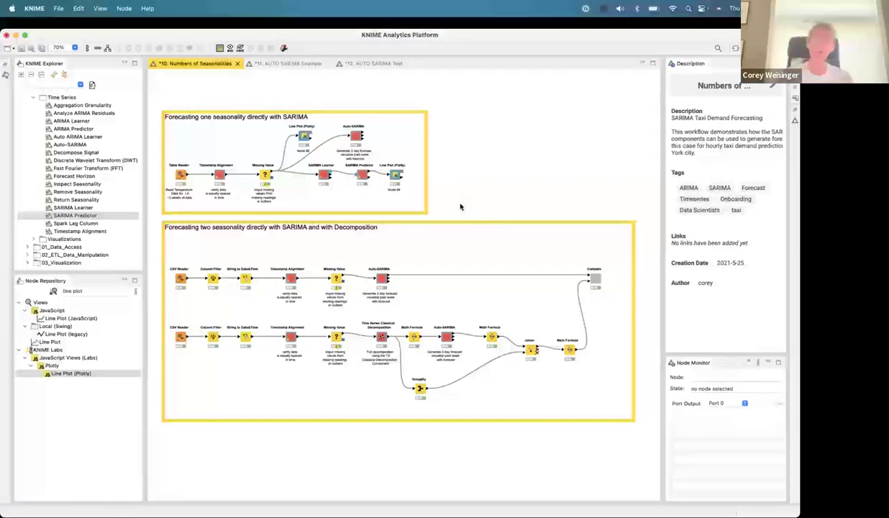
- Duplicate the Line Plot (Plotly) node and place the copy above the upper Auto-SARIMA node in the two-seasonality section
click(304, 135)
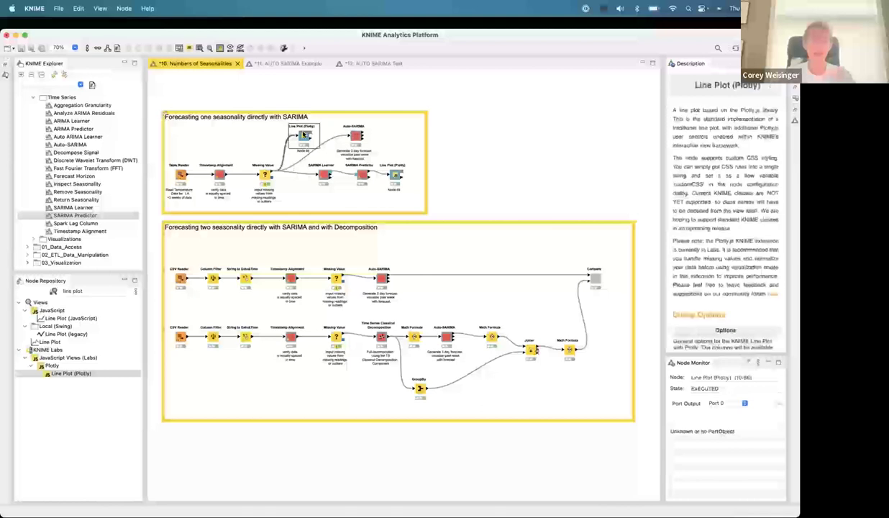
key(ctrl+c)
key(ctrl+v)
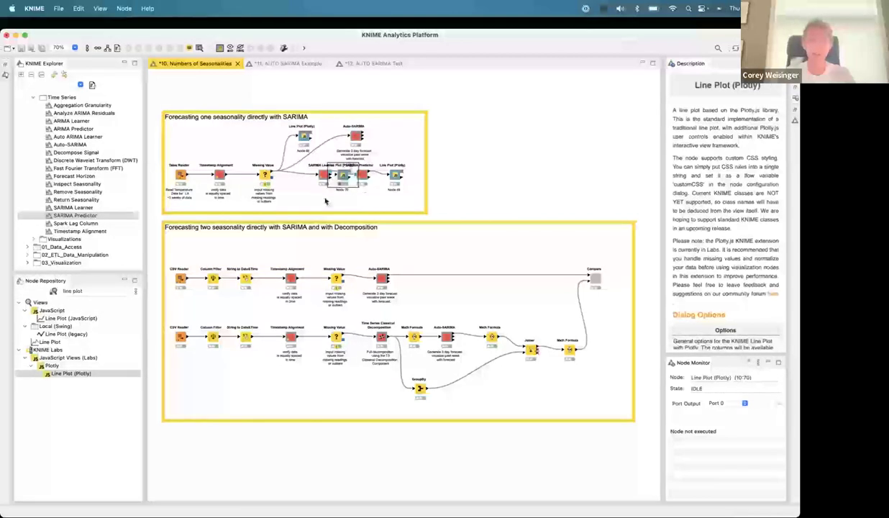
drag(268, 252, 363, 251)
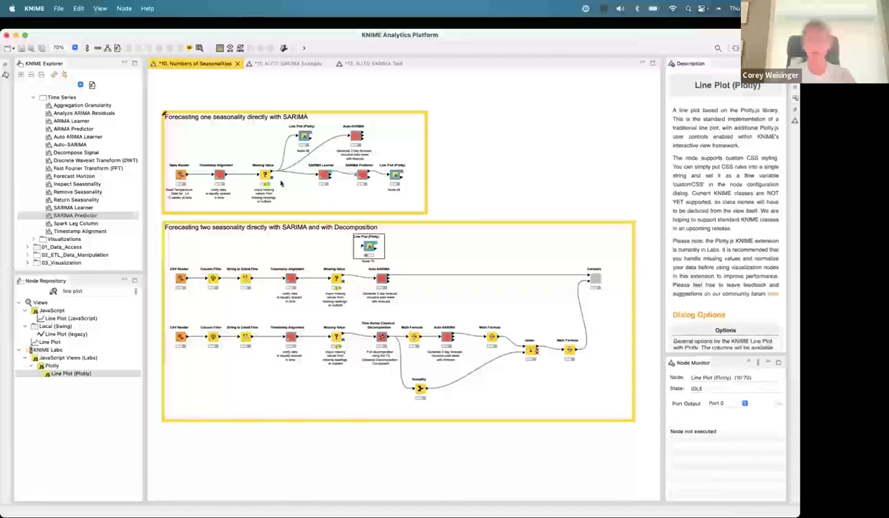
- Search the node repository for "numeric out" and insert a Numeric Outliers node between Timestamp Alignment and Missing Value in the one-seasonality workflow
triple_click(84, 289)
text(Nos)
key(BackSpace)
key(BackSpace)
key(BackSpace)
text(numer)
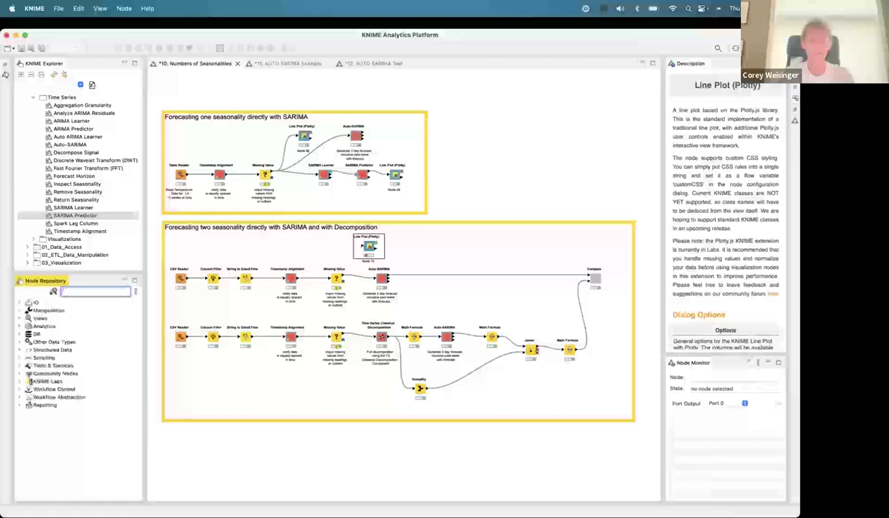
text(ic )
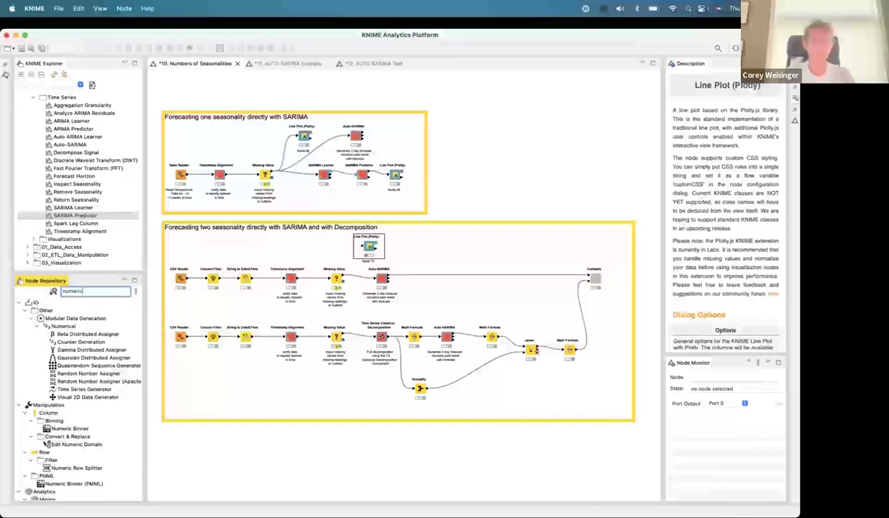
text(out)
drag(77, 322, 250, 172)
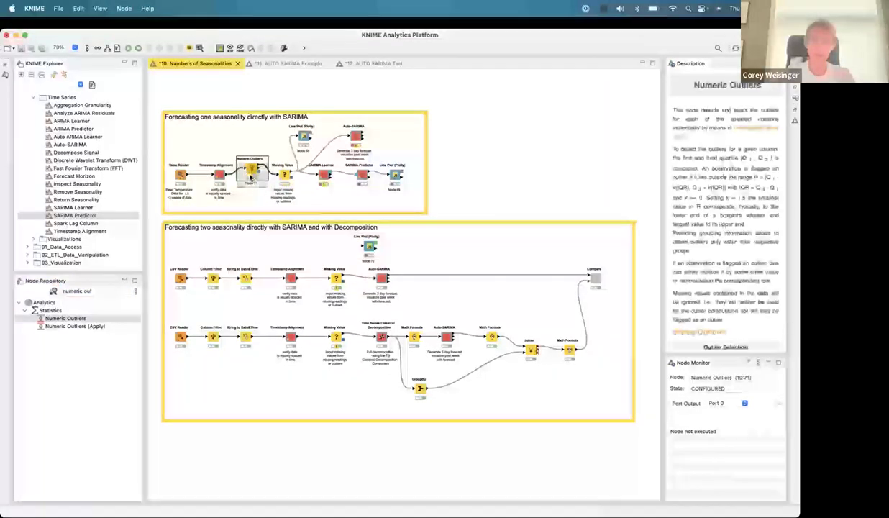
- Set the Numeric Outliers node's interquartile range multiplier (k) to 2 and accept the configuration
double_click(251, 178)
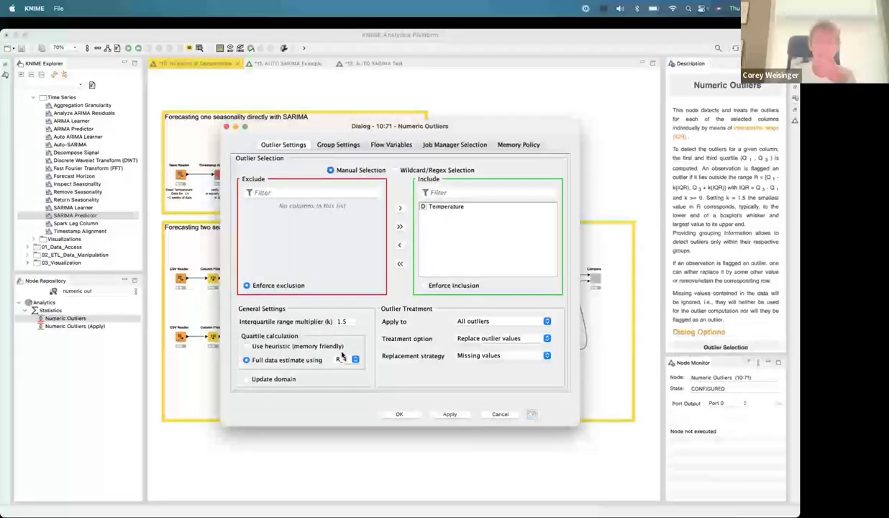
double_click(342, 321)
text(2.)
click(399, 414)
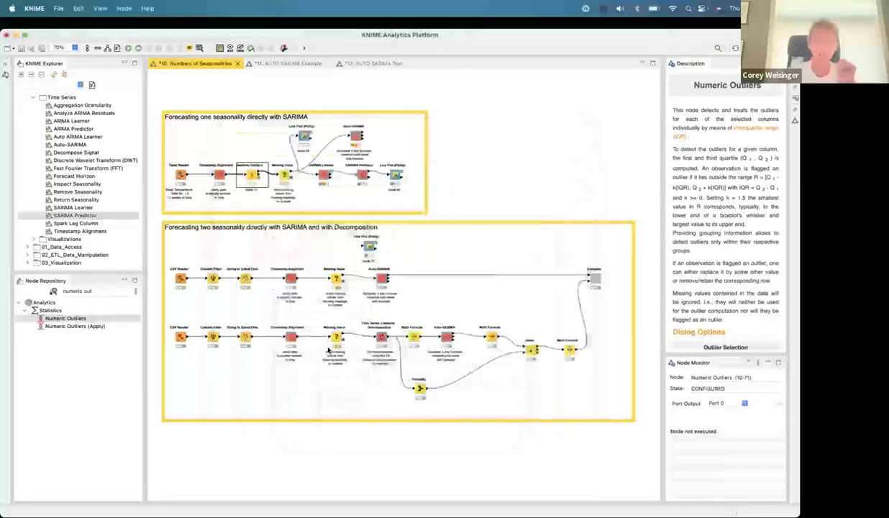
- Execute the one-seasonality workflow through the upper Line Plot (Plotly), examine the outlier-treated temperature series, and close the view discarding its changes
right_click(303, 135)
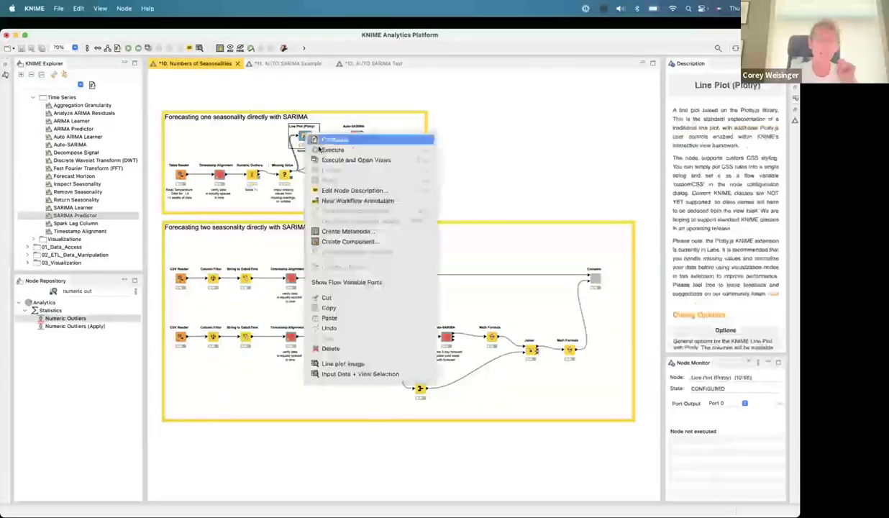
click(331, 161)
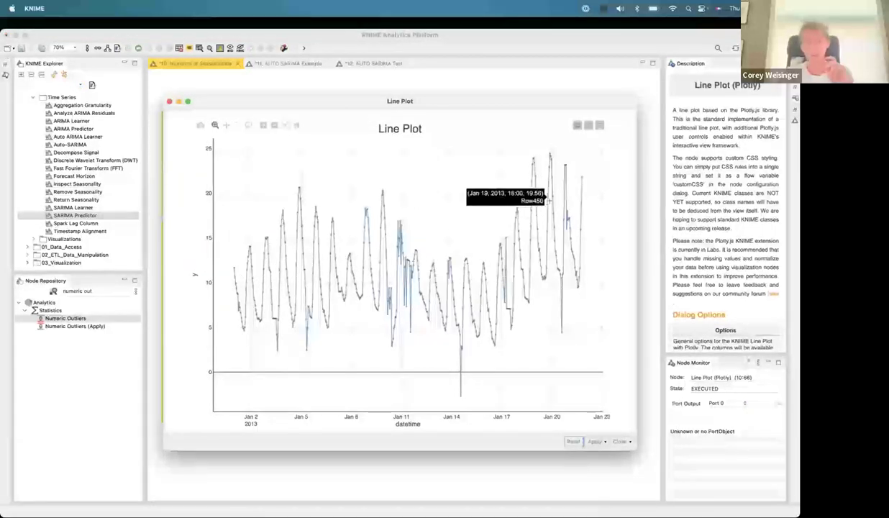
click(169, 102)
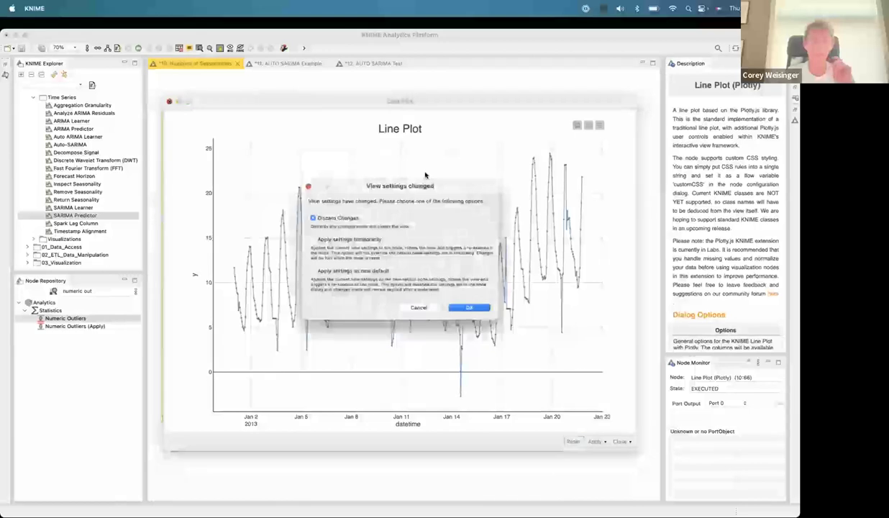
click(468, 309)
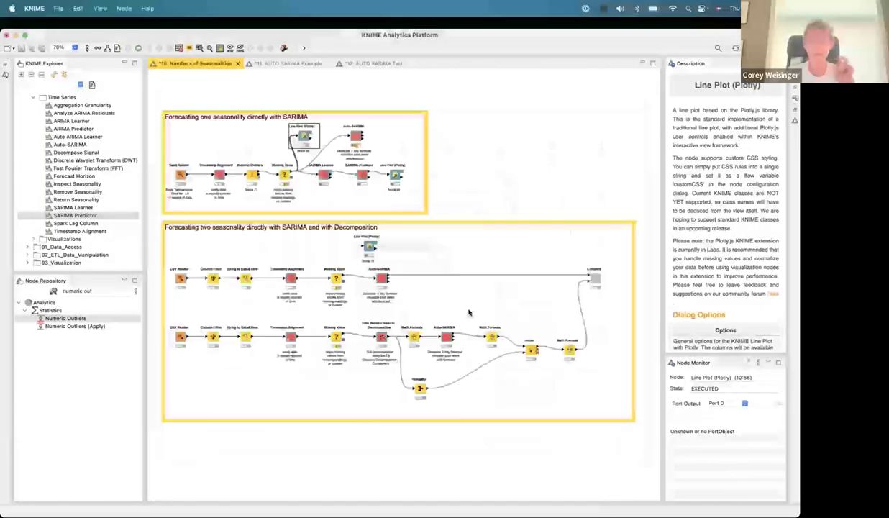
- Accept the one-seasonality Auto-SARIMA options with Temperature as target, backwards length 168 and forecast length 72, and execute the component
double_click(354, 144)
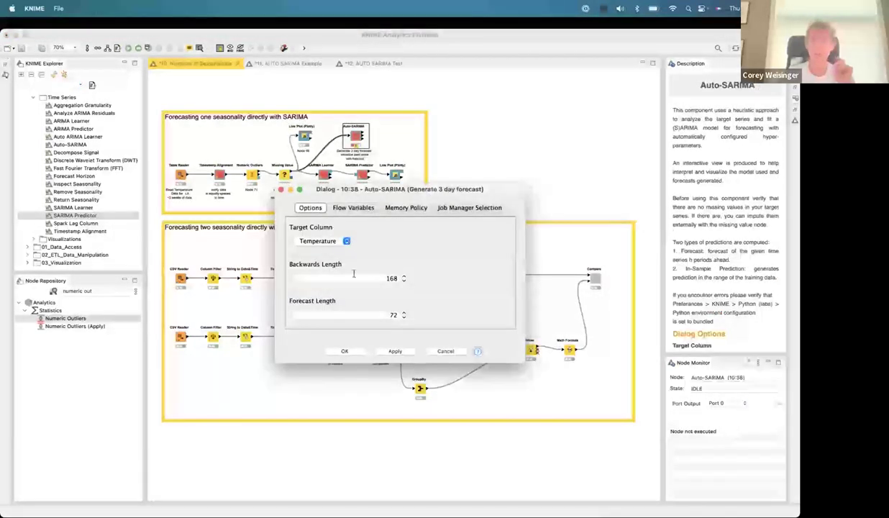
click(342, 352)
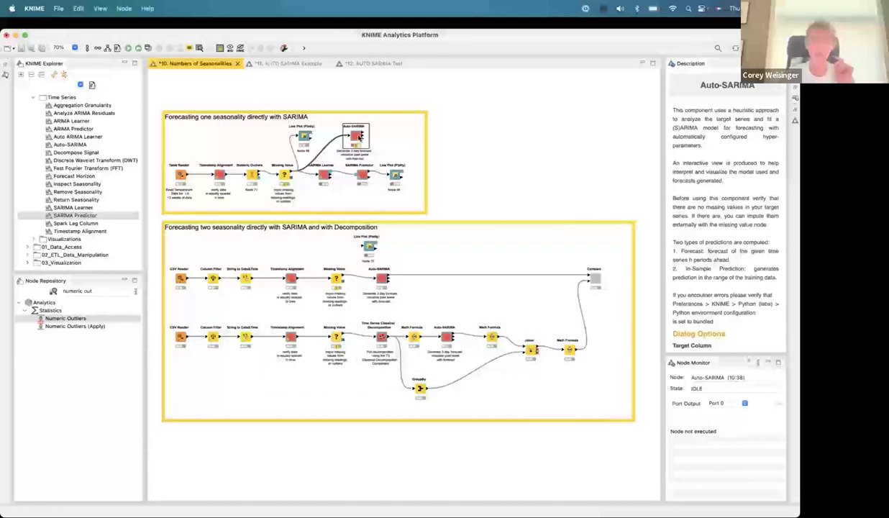
right_click(360, 137)
click(407, 164)
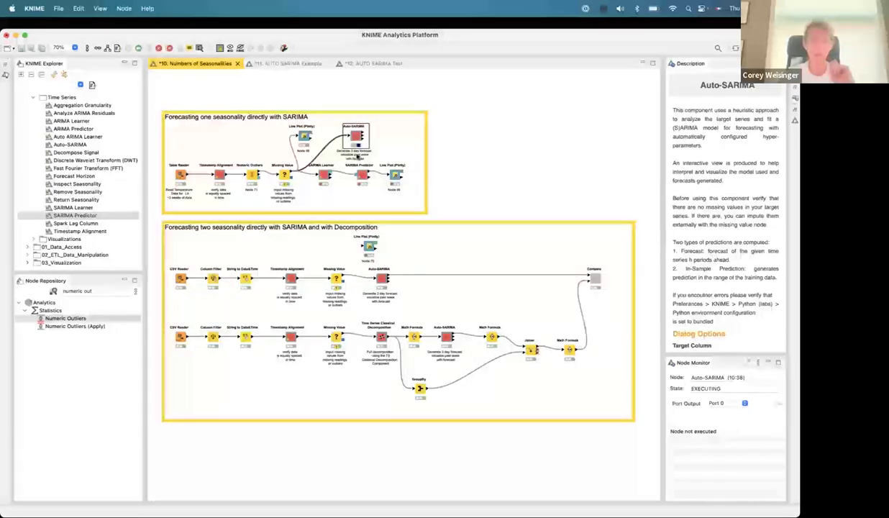
- Connect the upper two-seasonality Missing Value node's output to the copied Line Plot (Plotly) above Auto-SARIMA
drag(368, 246, 271, 249)
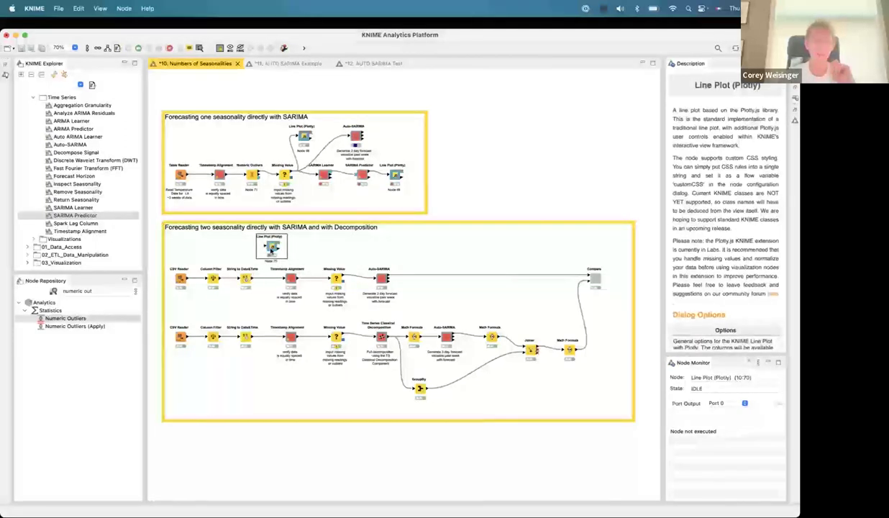
drag(273, 241, 371, 246)
drag(342, 279, 367, 248)
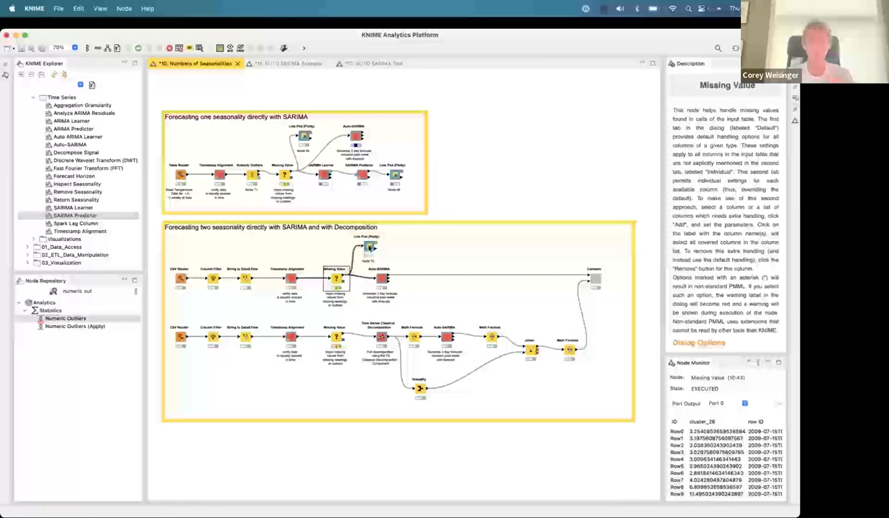
- Configure the copied Line Plot (Plotly) with row ID as the X-axis column and cluster_26 as the included column
right_click(369, 248)
click(409, 271)
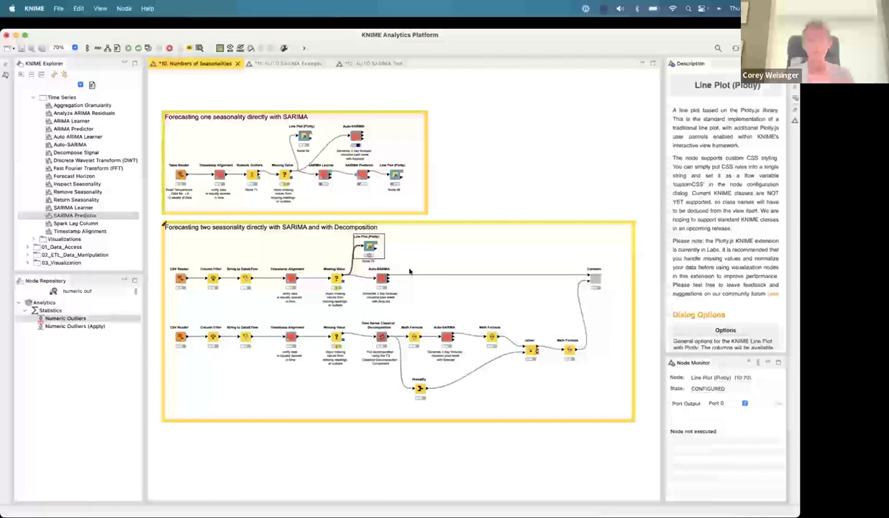
double_click(370, 246)
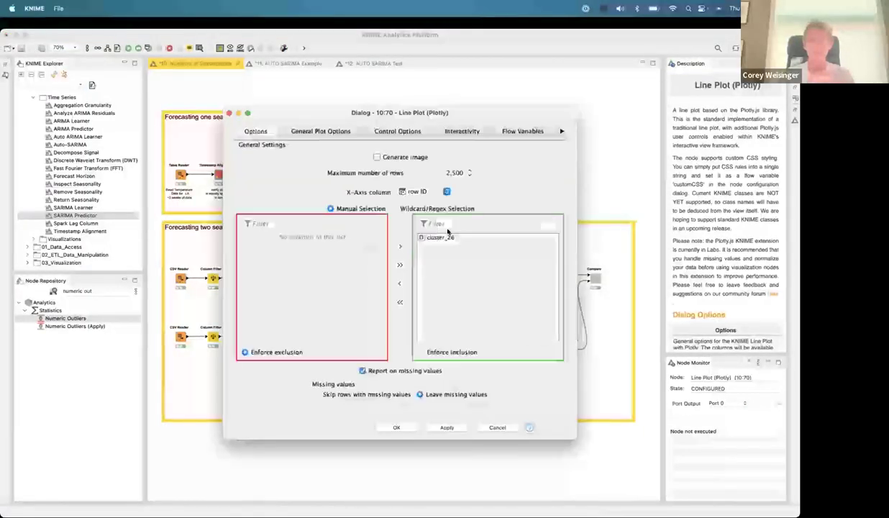
click(420, 192)
click(420, 193)
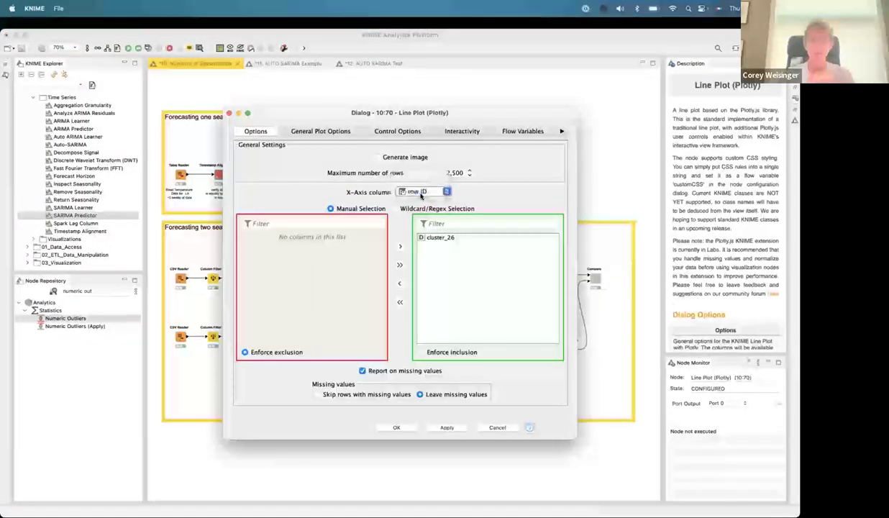
click(395, 427)
- Execute the two-seasonality Line Plot (Plotly), examine the cluster_26 daily and weekly pattern, and close the view discarding its changes
right_click(370, 247)
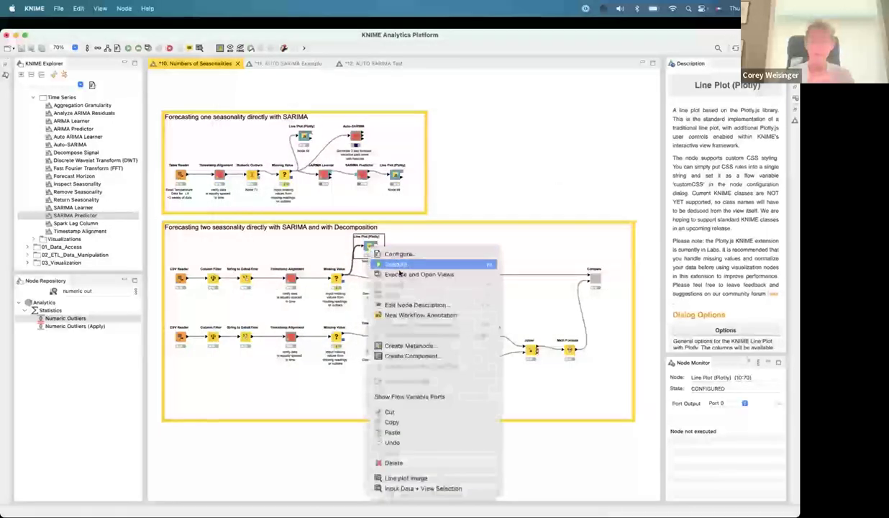
click(401, 274)
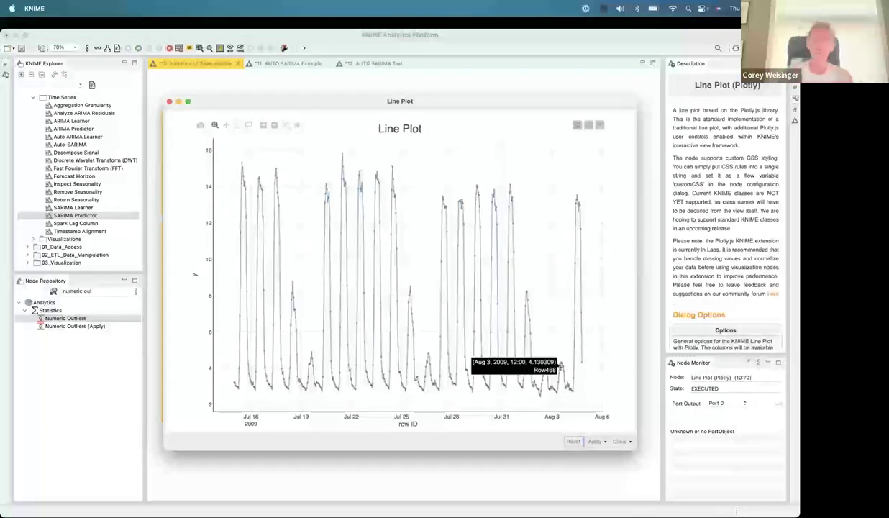
click(168, 103)
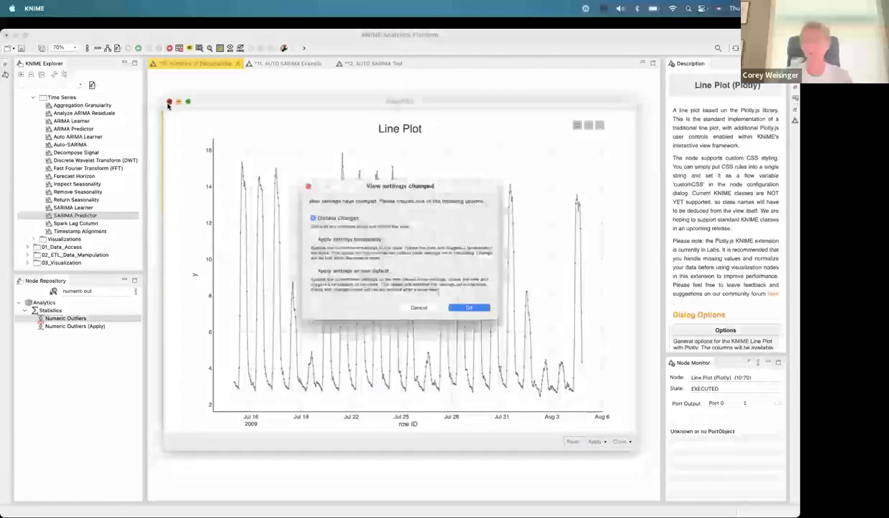
click(471, 308)
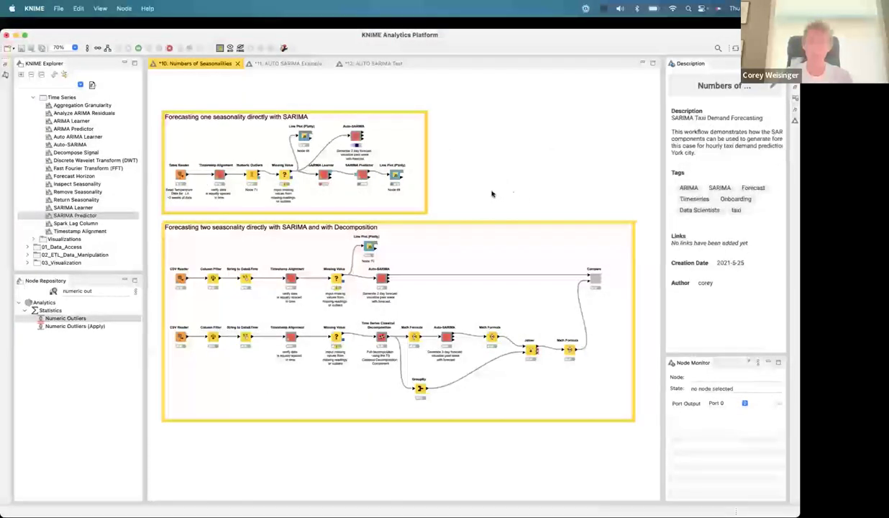
- Review and accept the SARIMA Learner's settings, and re-execute the one-seasonality forecast branch through its Line Plot (Plotly)
click(323, 176)
double_click(324, 176)
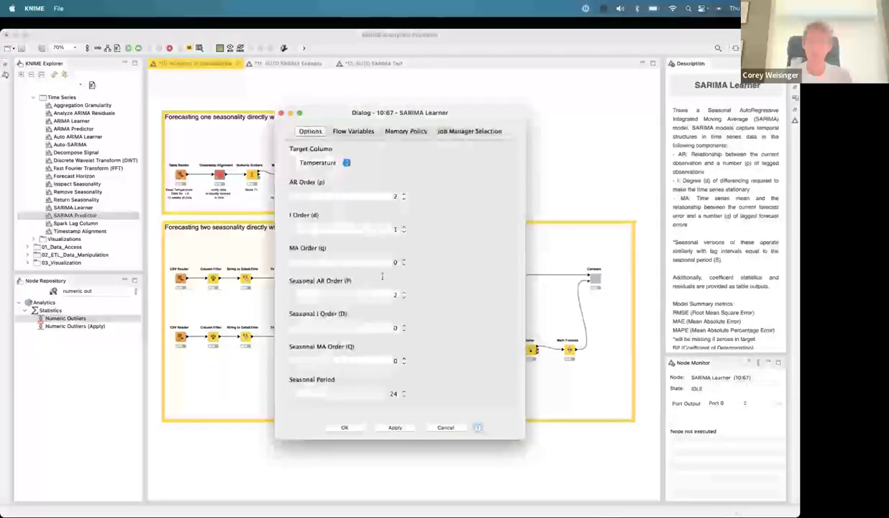
click(346, 428)
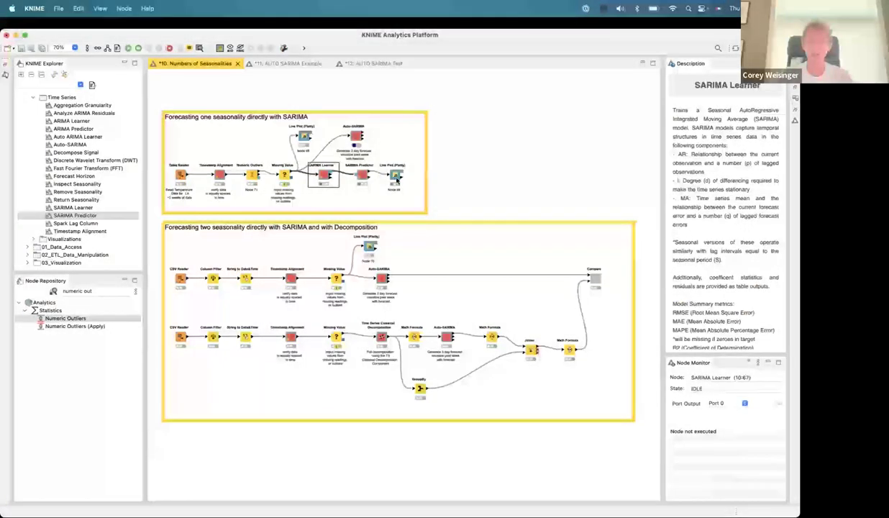
right_click(397, 180)
click(423, 202)
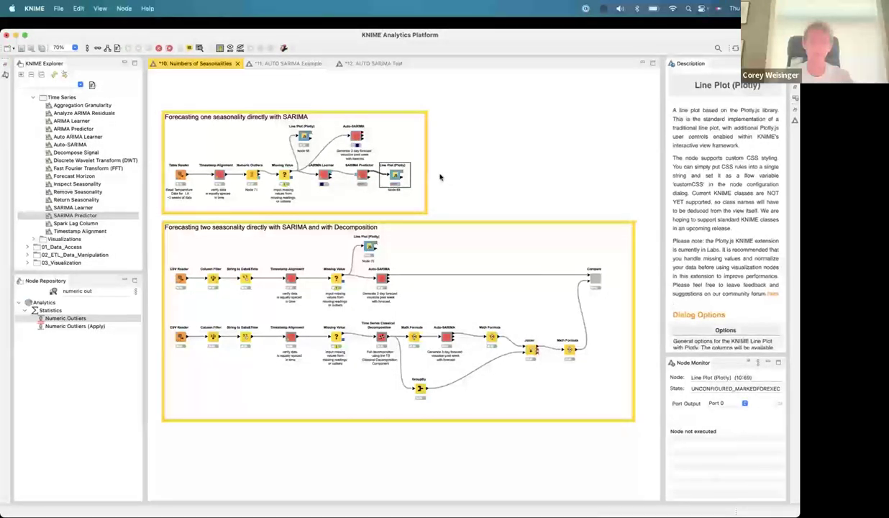
click(439, 174)
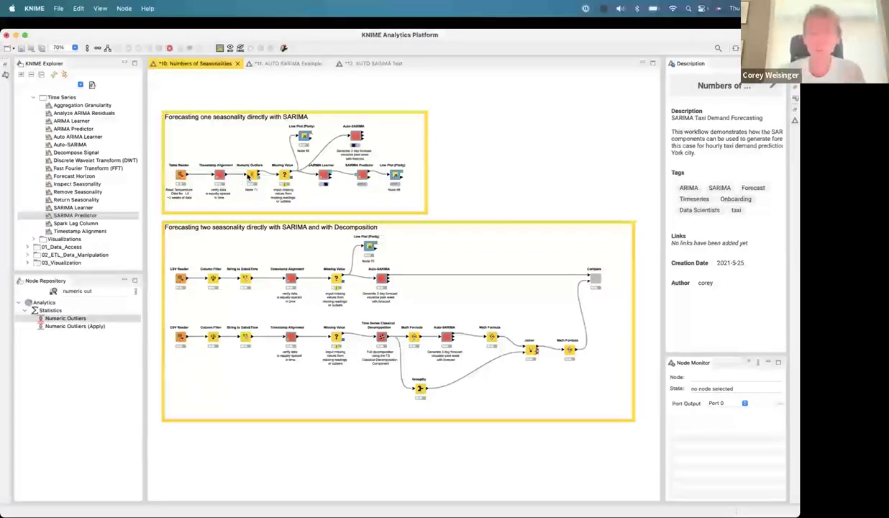
- Examine the upper two-seasonality Auto-SARIMA summary and the Time Series Classical Decomposition plots, and close the view discarding its changes
right_click(383, 280)
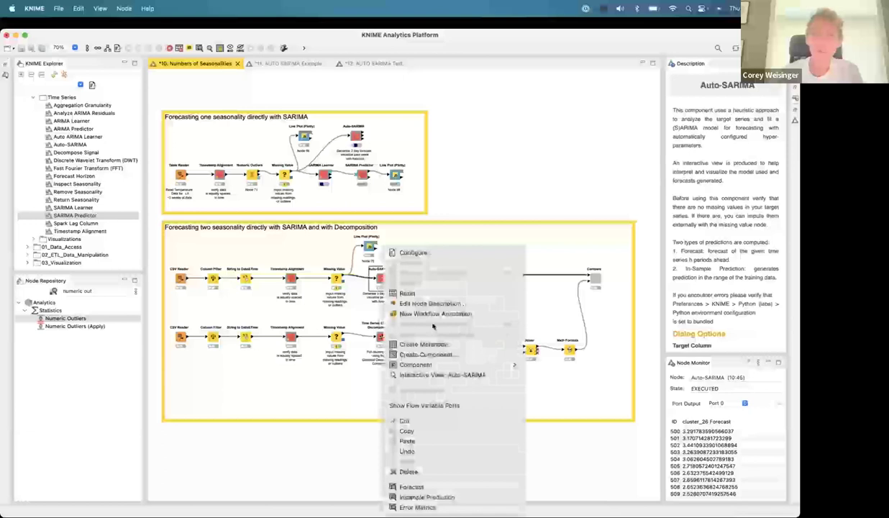
click(437, 375)
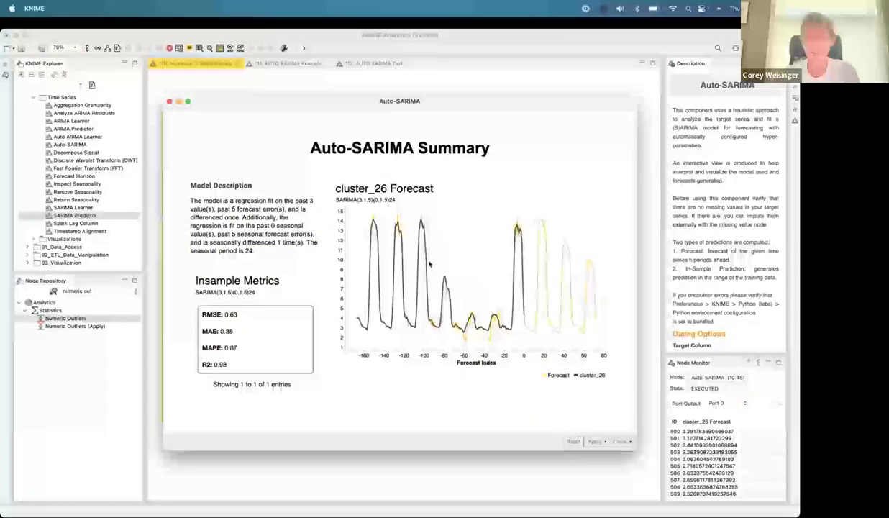
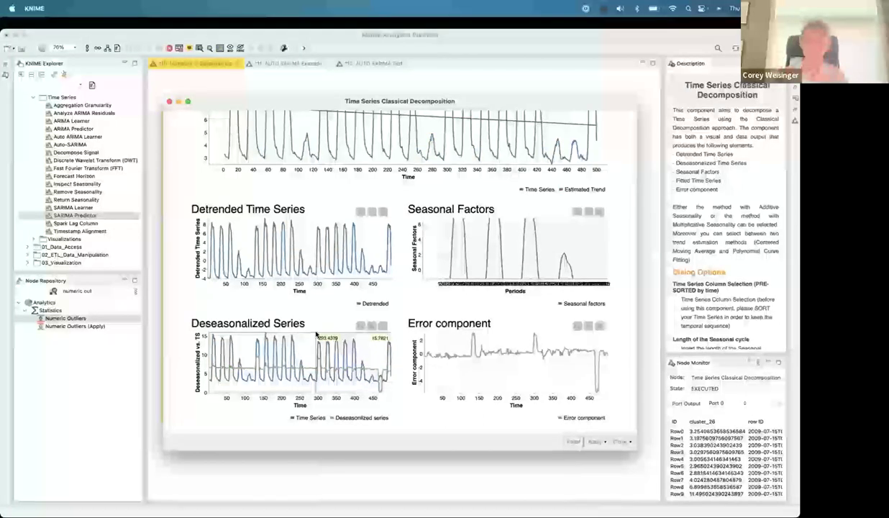
click(169, 102)
click(460, 307)
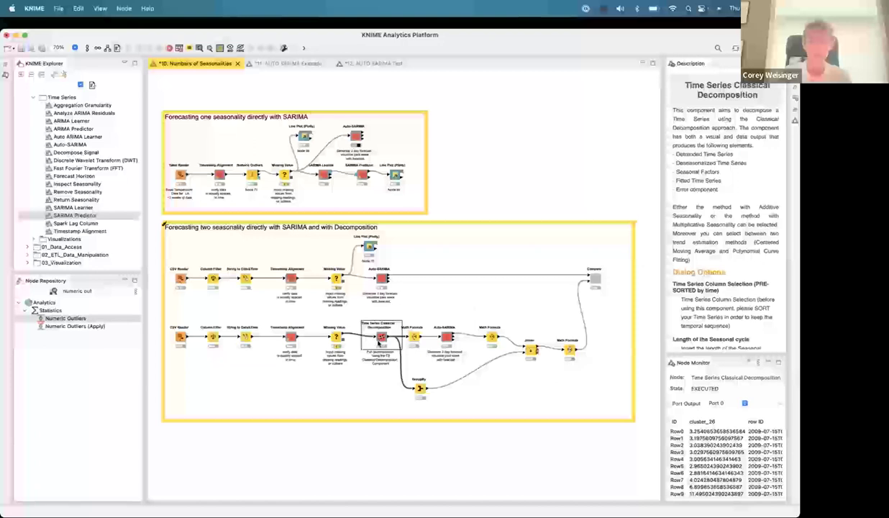
- Open the Time Series Classical Decomposition node's Time Series Decomposition output table and reposition it to inspect its columns
right_click(370, 332)
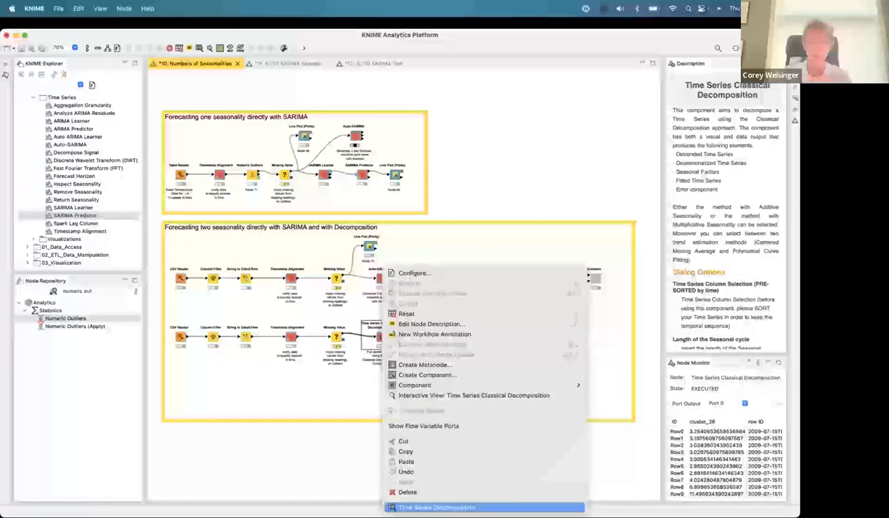
click(432, 506)
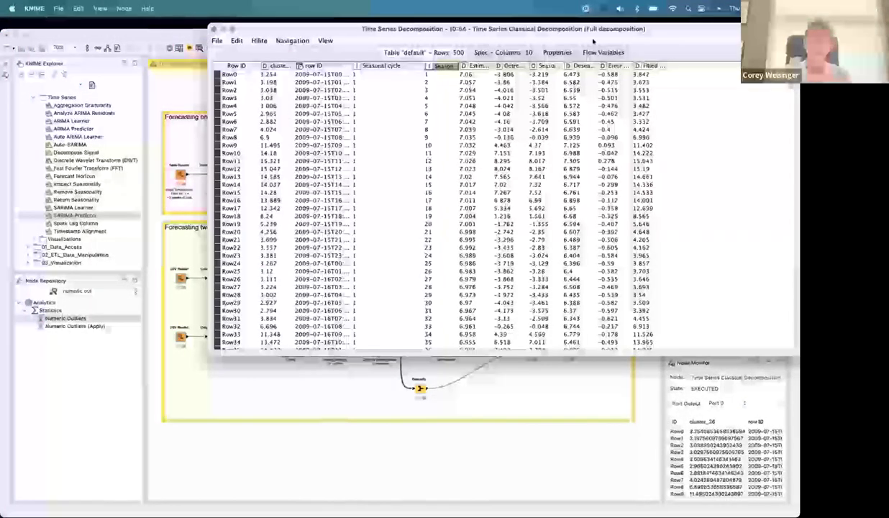
drag(460, 28, 324, 127)
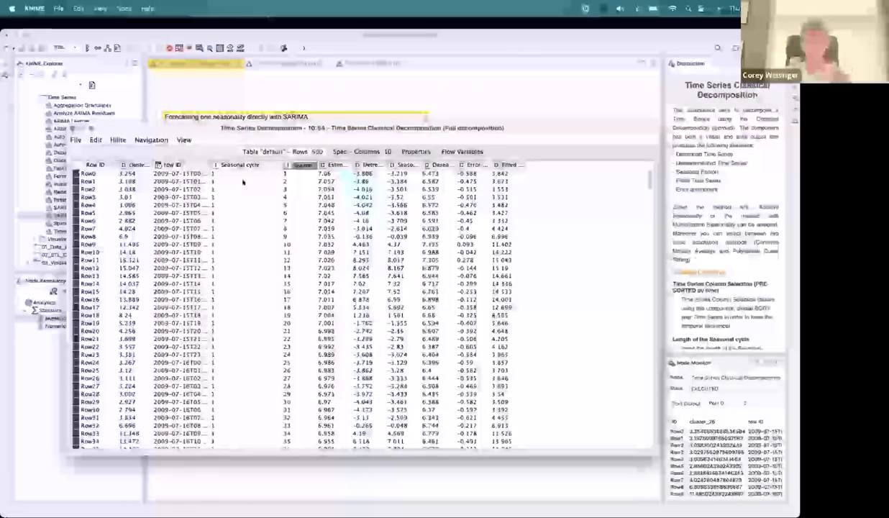
- Widen the Season column of the decomposition output table and skim through its rows
drag(318, 166, 344, 166)
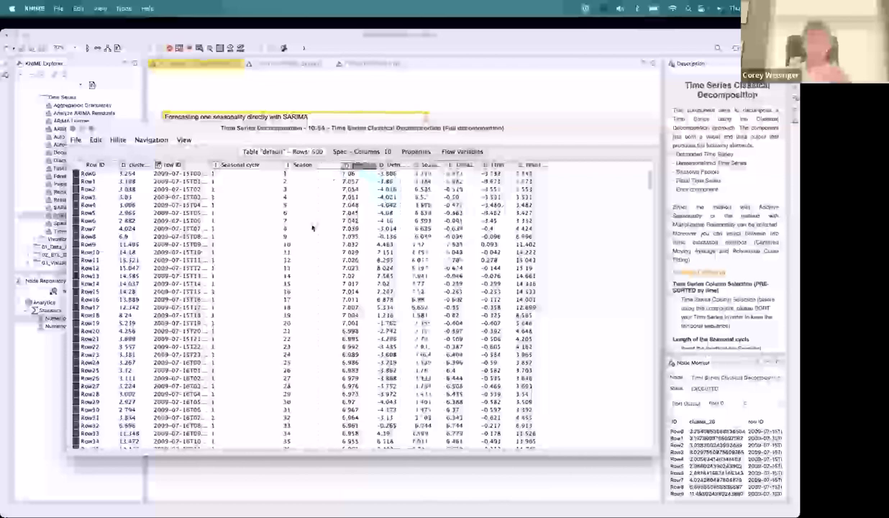
scroll(312, 225, down, 5)
scroll(312, 228, down, 20)
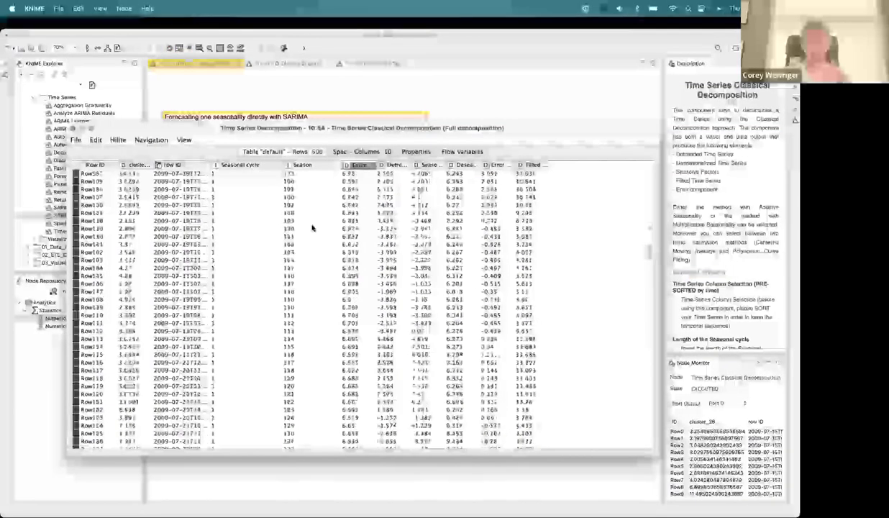
scroll(311, 228, up, 20)
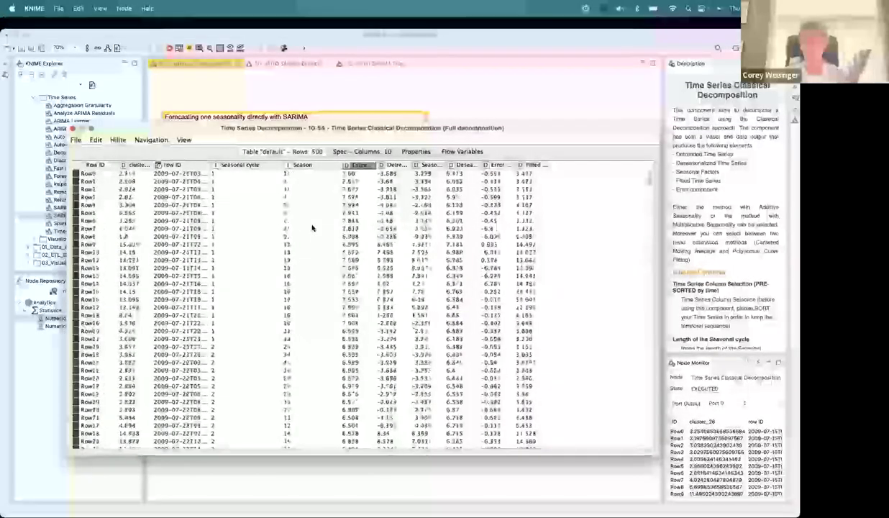
- Follow the Season values from the first row to where the Seasonal cycle column changes to its second cycle
click(302, 174)
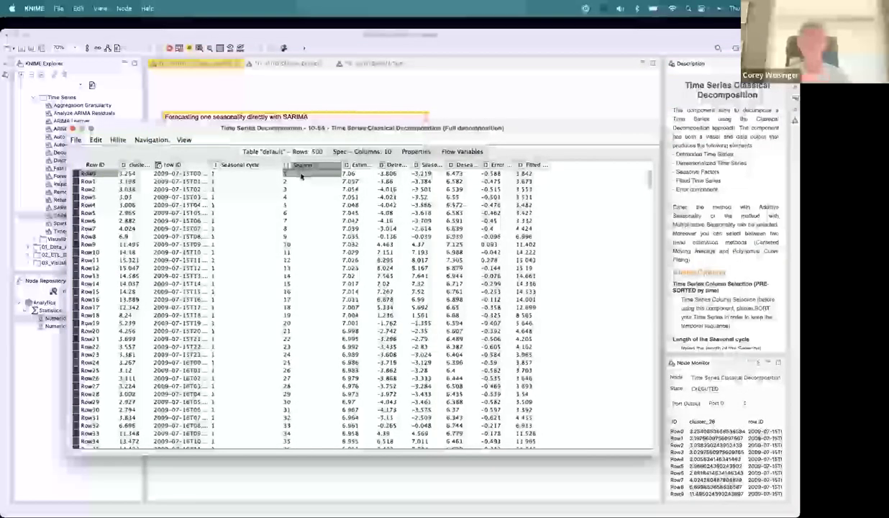
key(Down)
key(Down)
key(Down)
key(Down)
key(Down)
key(Down)
key(Down)
key(Down)
key(Down)
key(Down)
key(Down)
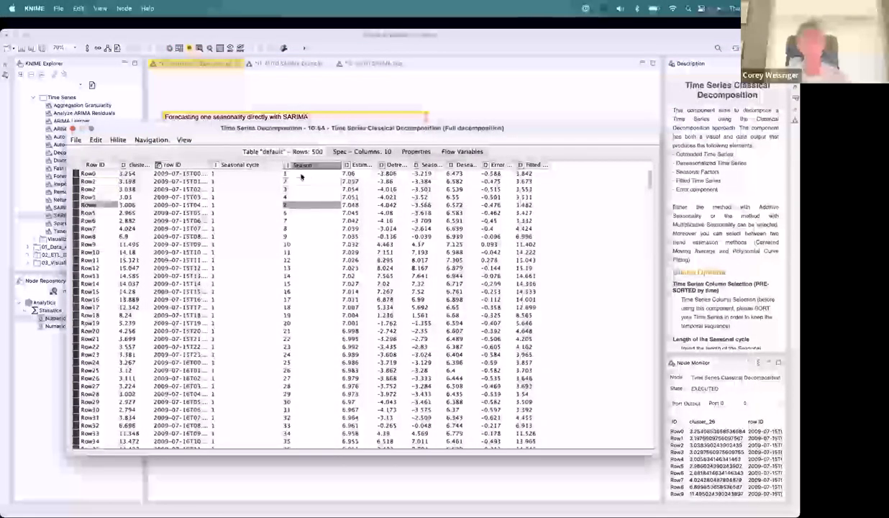
key(Down)
key(Down)
key(Down)
key(Down)
key(Down)
key(Down)
key(Down)
key(Down)
key(Down)
key(Down)
key(Down)
key(Down)
key(Down)
key(Down)
key(Down)
key(Down)
key(Down)
key(Down)
key(Down)
key(Down)
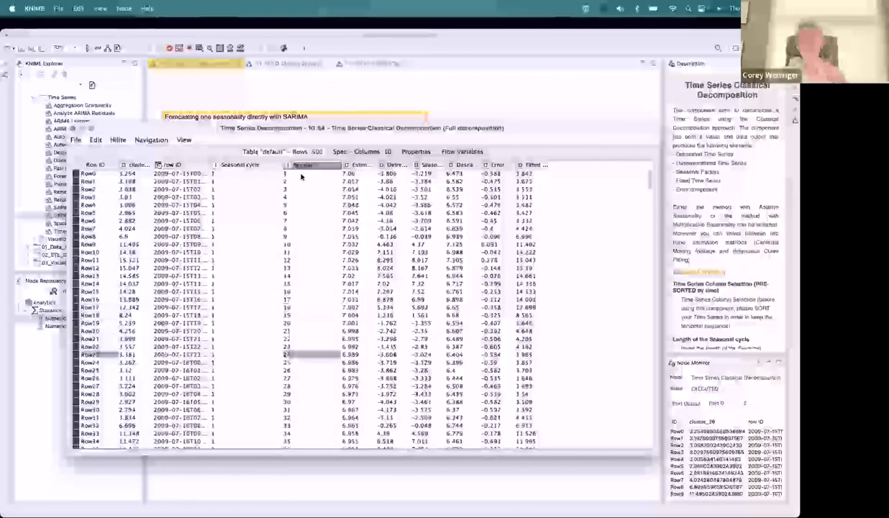
key(Down)
key(Down)
key(Down)
key(Down)
key(Down)
key(Down)
key(Down)
key(Down)
key(Down)
key(Down)
key(Down)
key(Down)
key(Down)
key(Down)
key(Down)
key(Down)
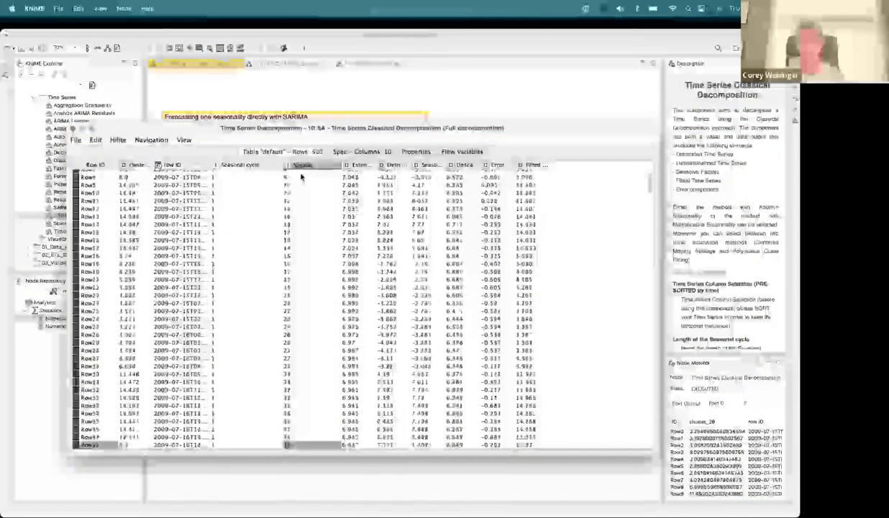
key(Down)
key(Down)
key(Down)
key(Down)
key(Down)
key(Down)
key(Down)
key(Down)
key(Down)
key(Down)
key(Down)
key(Down)
key(Down)
key(Down)
key(Down)
key(Down)
key(Down)
key(Down)
key(Down)
key(Down)
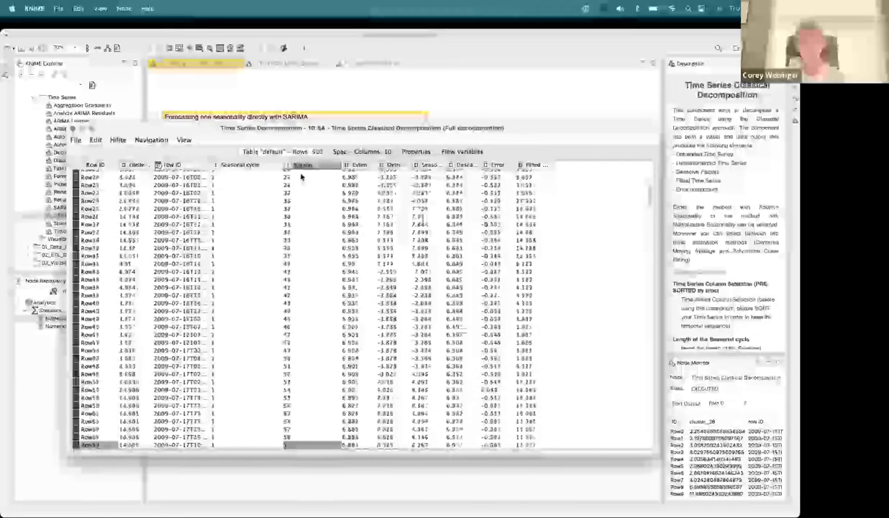
scroll(300, 176, down, 20)
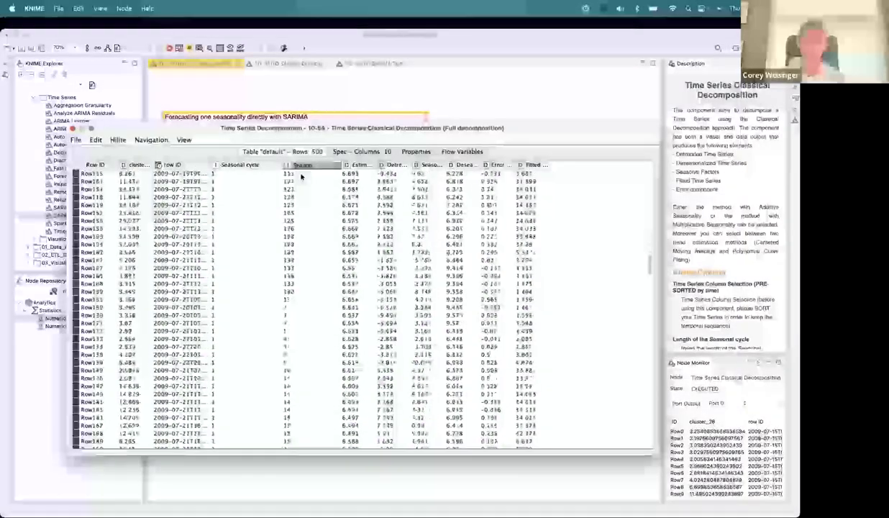
click(231, 283)
click(236, 308)
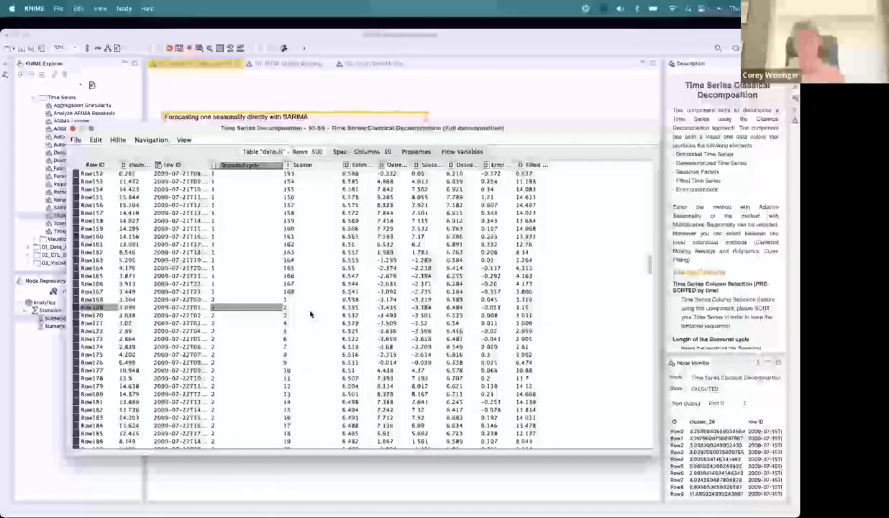
- Return to the first rows and widen the Estimated Trend, Detrended, Seasonal factors and Deseasonalized series columns to show their full names
scroll(308, 311, up, 20)
drag(374, 165, 547, 168)
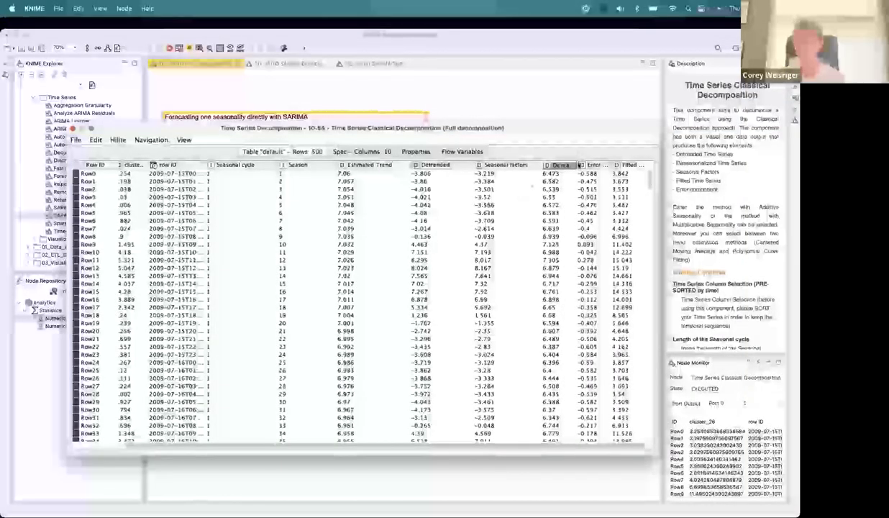
drag(578, 165, 620, 166)
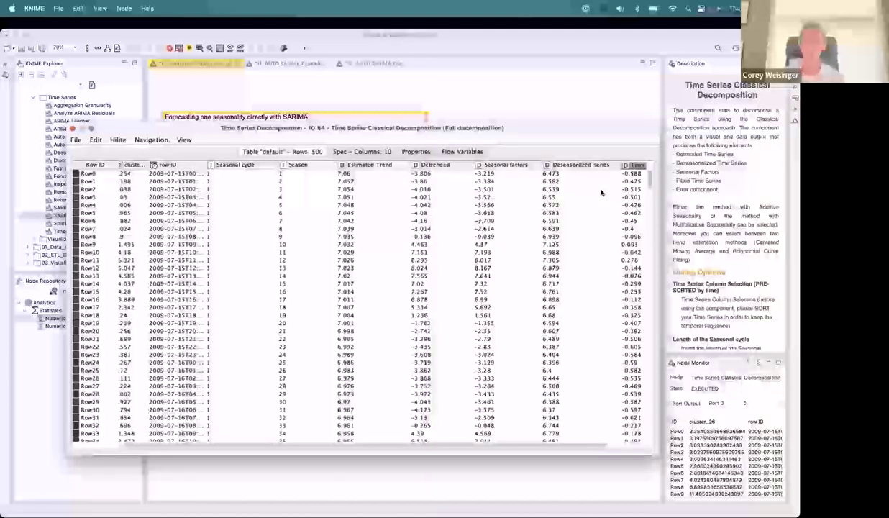
- Compare the Season entries with their Seasonal factors in the first rows, and close the decomposition output table
click(296, 174)
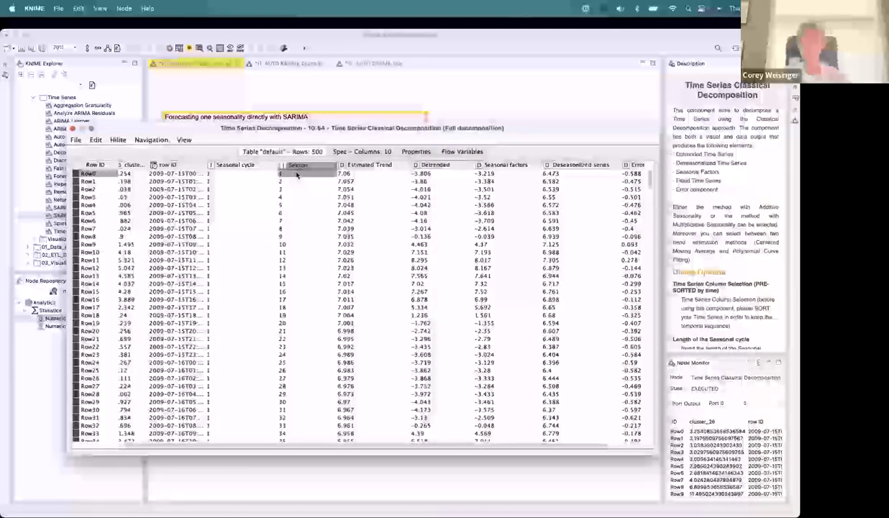
click(292, 205)
click(292, 260)
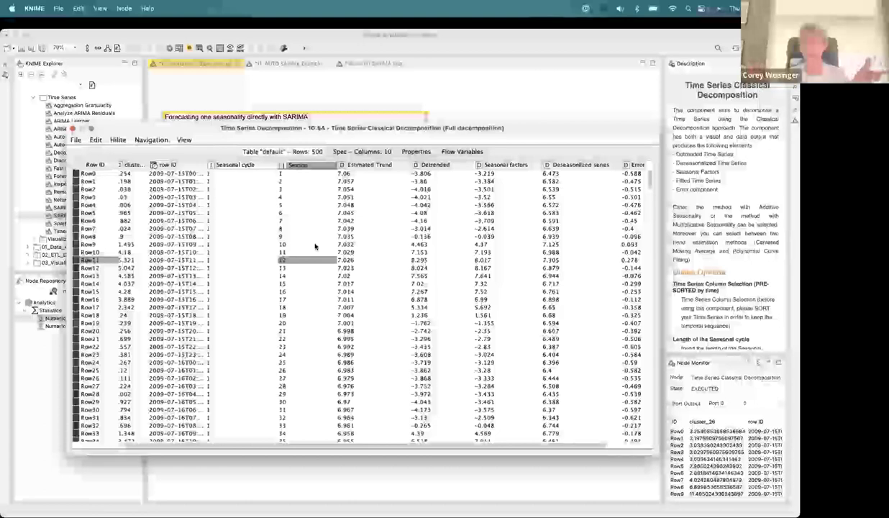
click(497, 222)
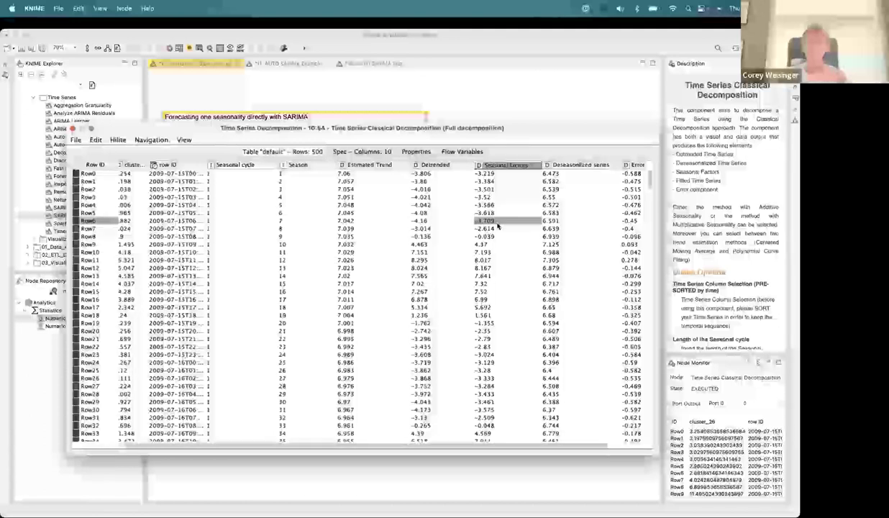
click(495, 174)
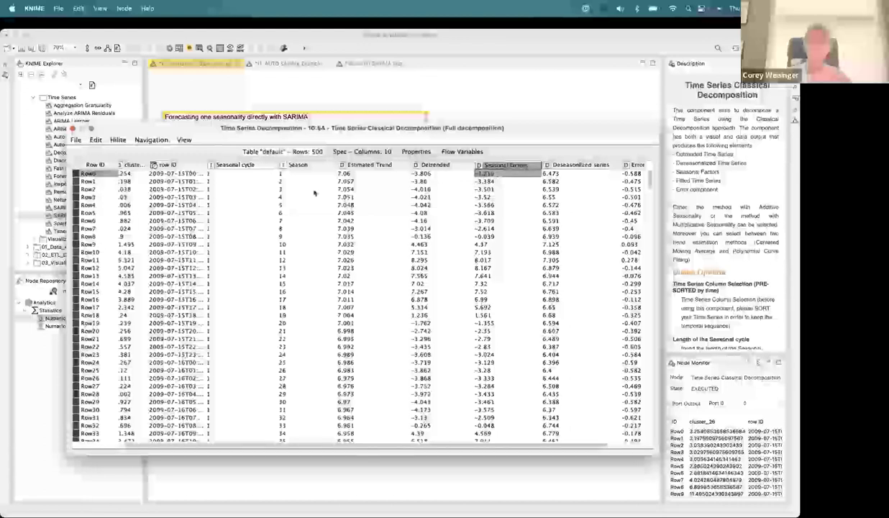
click(300, 174)
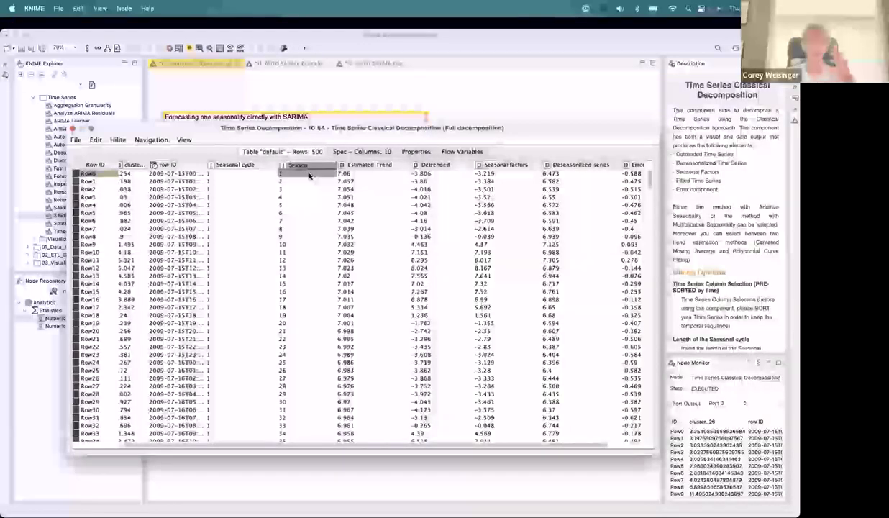
click(489, 174)
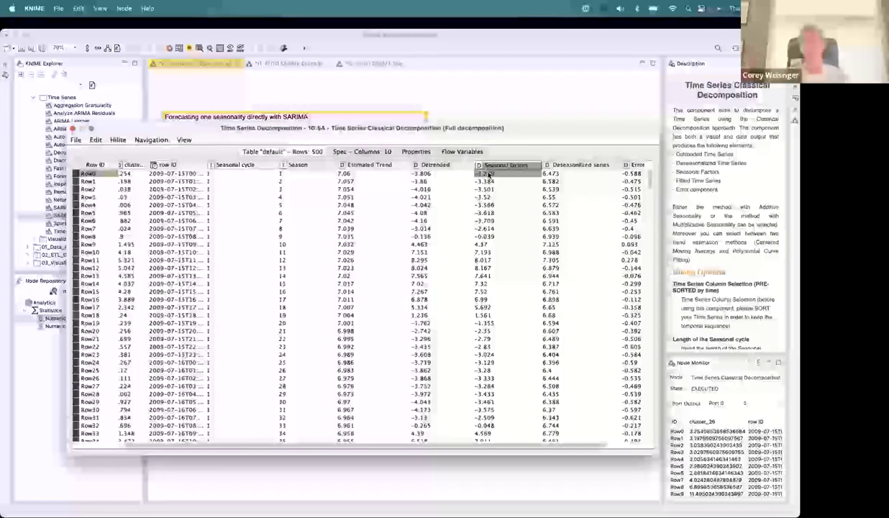
click(75, 128)
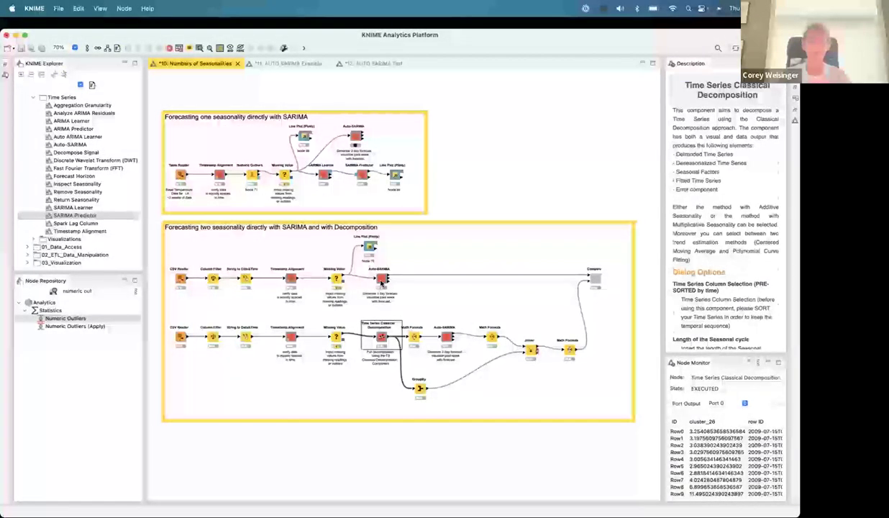
- Check the upper two-seasonality Auto-SARIMA configuration, and briefly reopen and close the Time Series Classical Decomposition output table
double_click(381, 282)
click(280, 191)
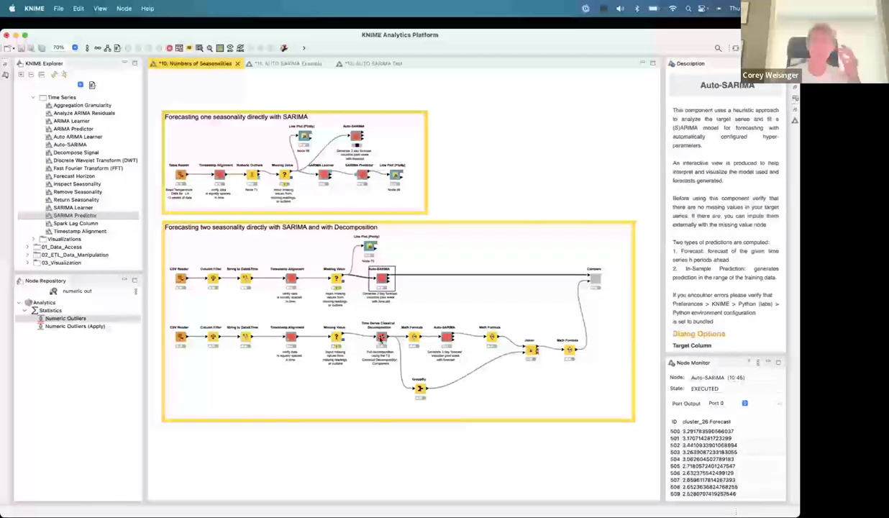
click(381, 338)
right_click(381, 338)
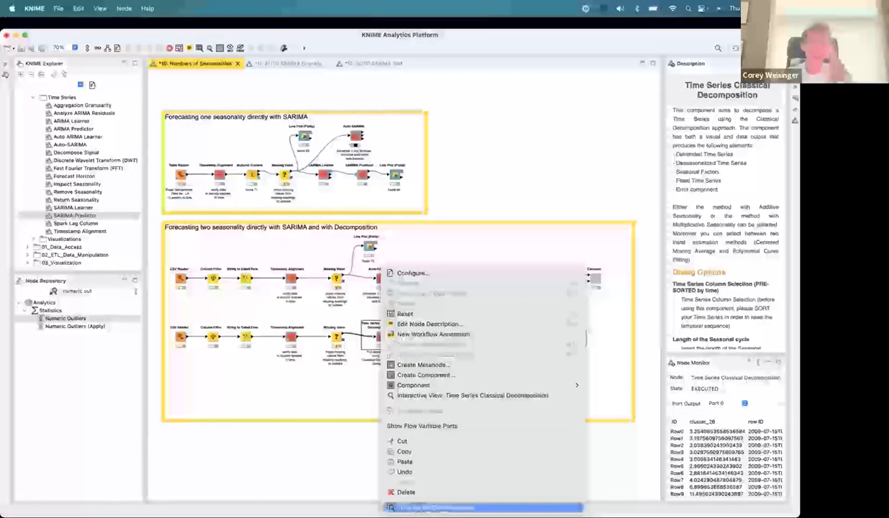
click(431, 507)
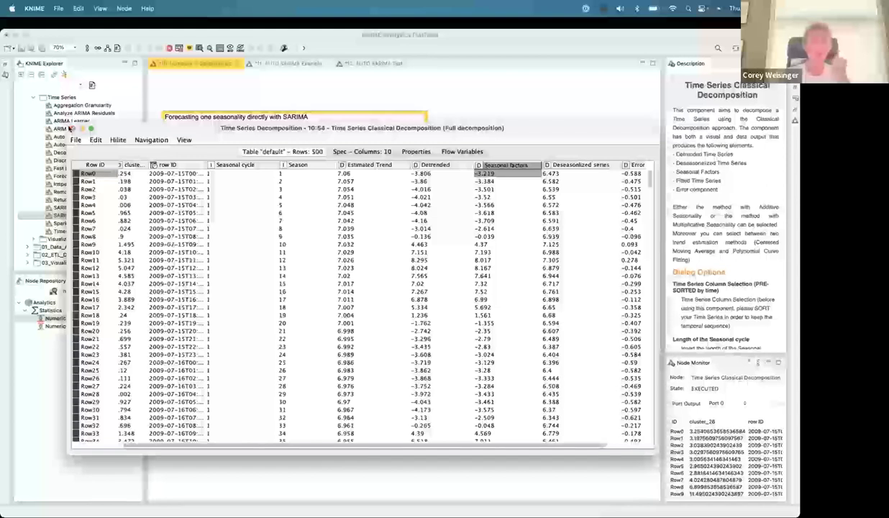
click(73, 128)
- Examine the Polynomial Curve Fitting Trend plot in the Time Series Classical Decomposition interactive view, and close it discarding its changes
right_click(394, 346)
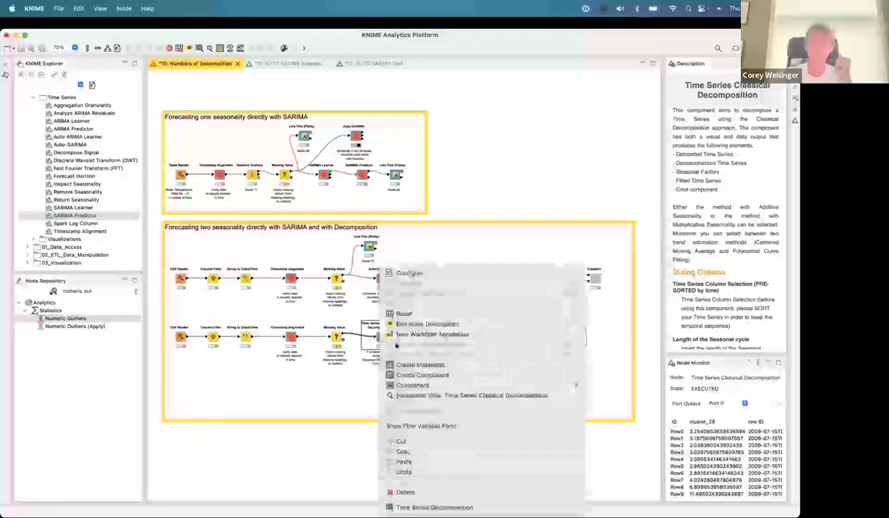
click(432, 395)
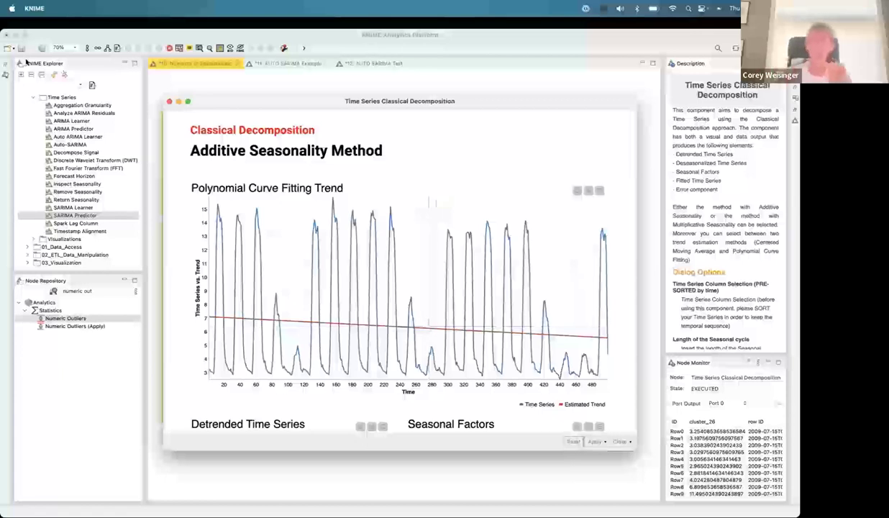
click(168, 102)
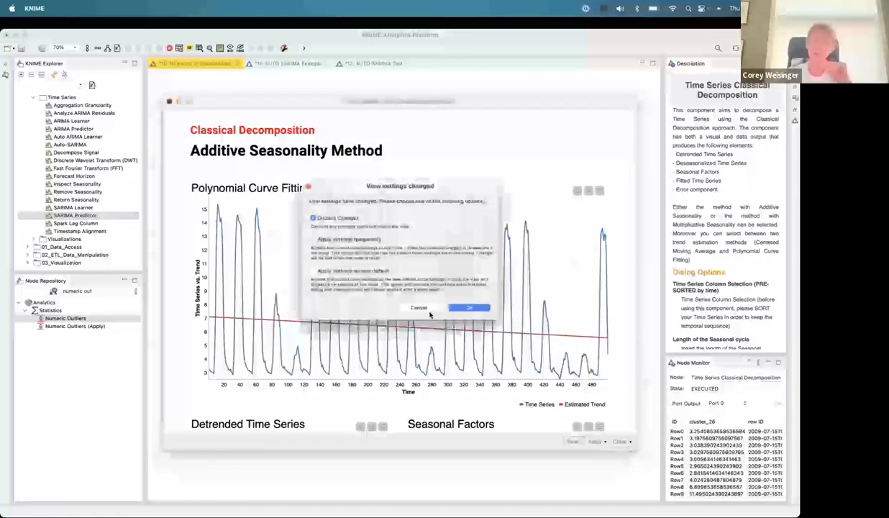
click(469, 307)
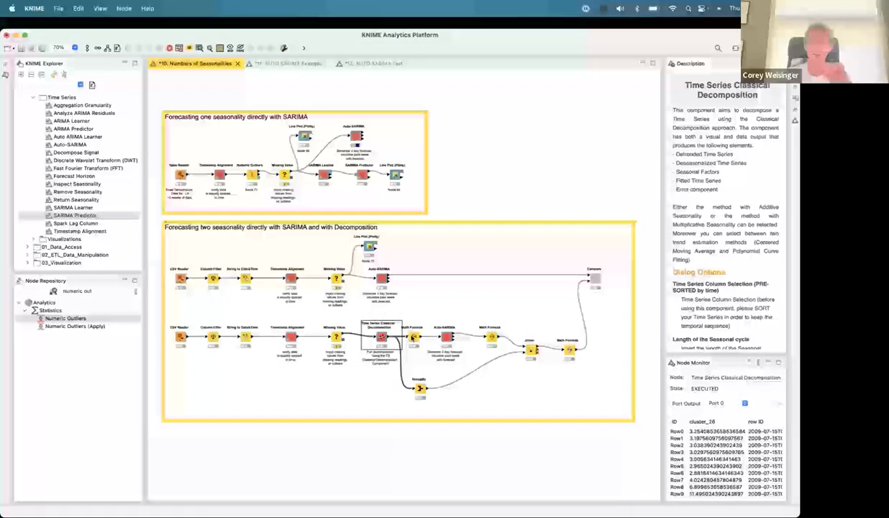
- Review the Math Formula after the decomposition node and the lower Auto-SARIMA's target column and forecast options, closing both dialogs without applying changes
click(413, 337)
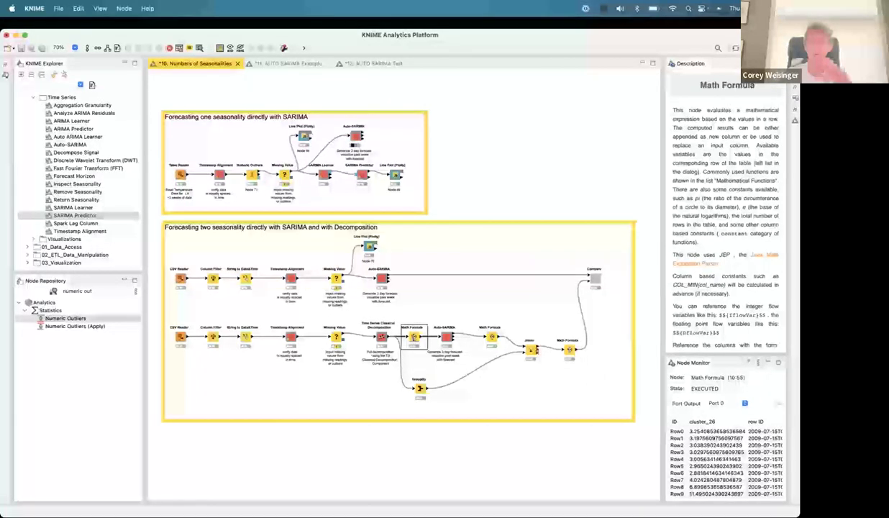
double_click(414, 337)
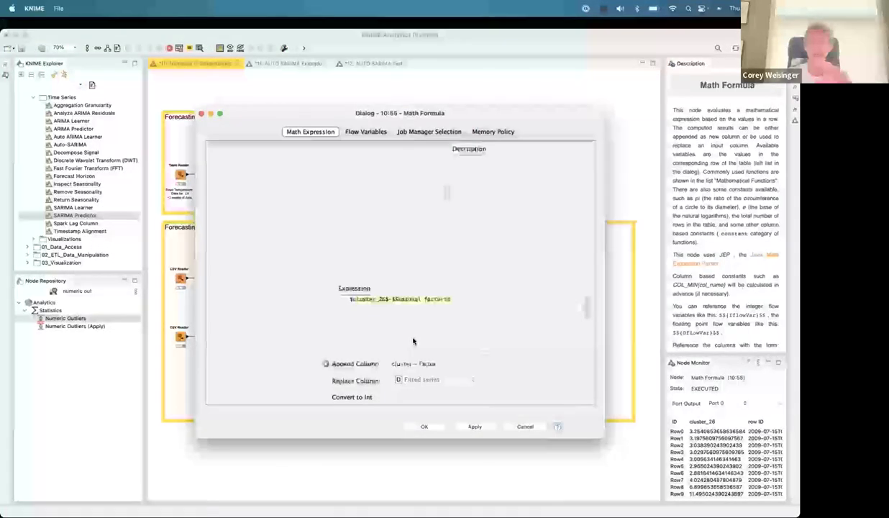
click(390, 299)
text(-)
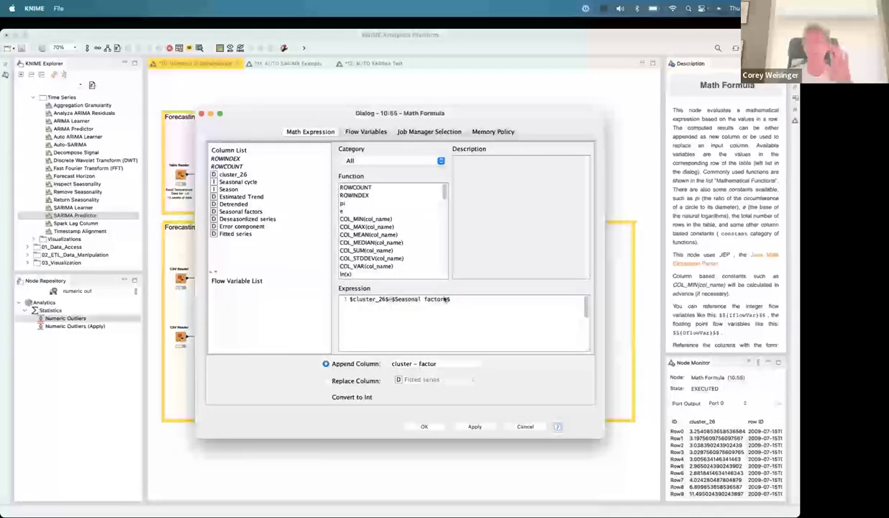
click(202, 114)
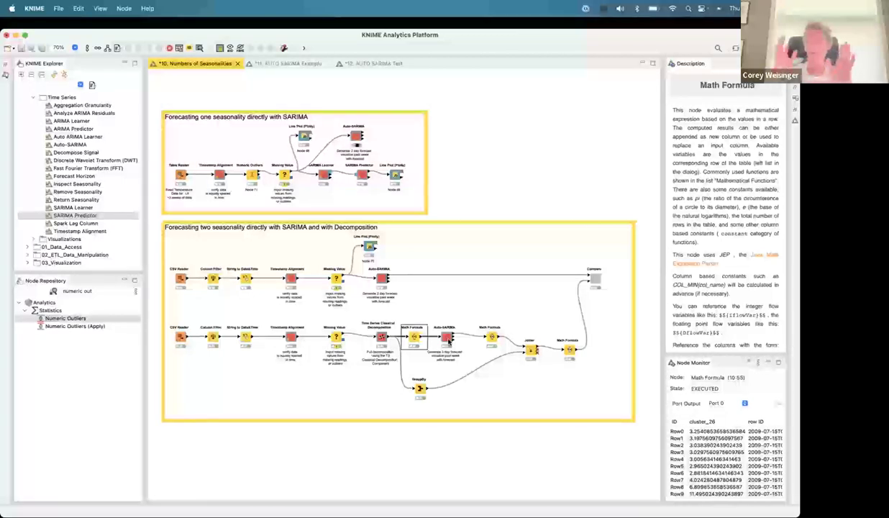
double_click(448, 338)
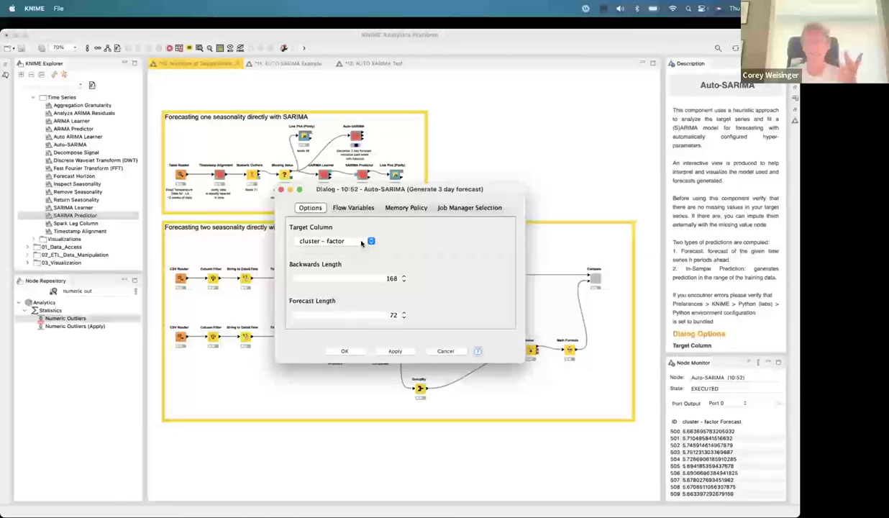
click(281, 190)
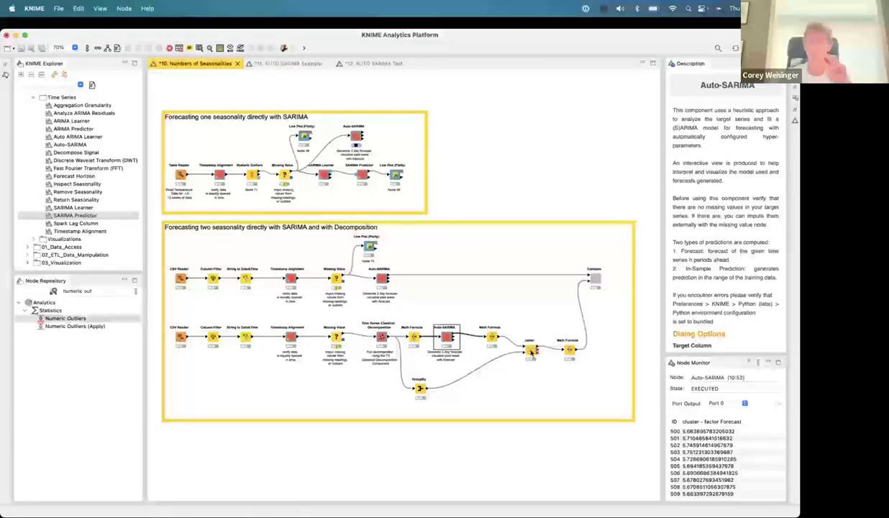
- Review the Joiner's join columns and the columns included from both input tables, and close the dialog without changes
click(530, 349)
double_click(530, 349)
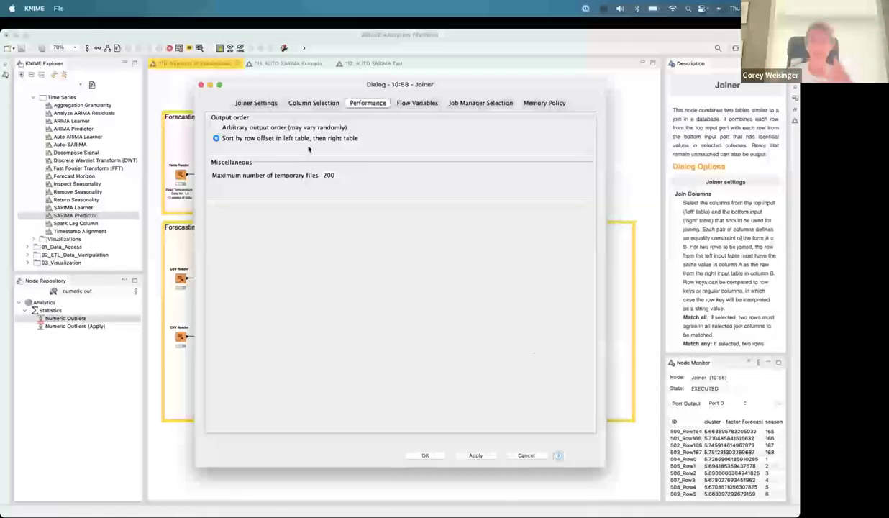
click(253, 102)
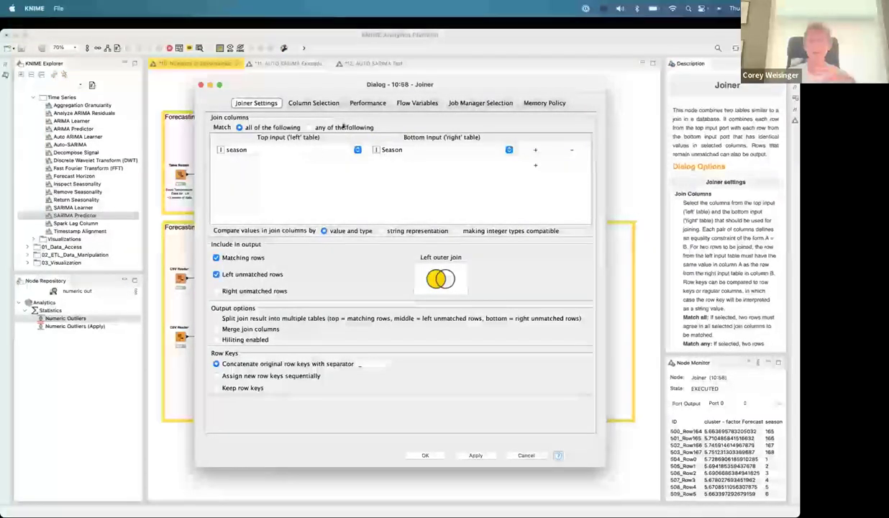
click(317, 108)
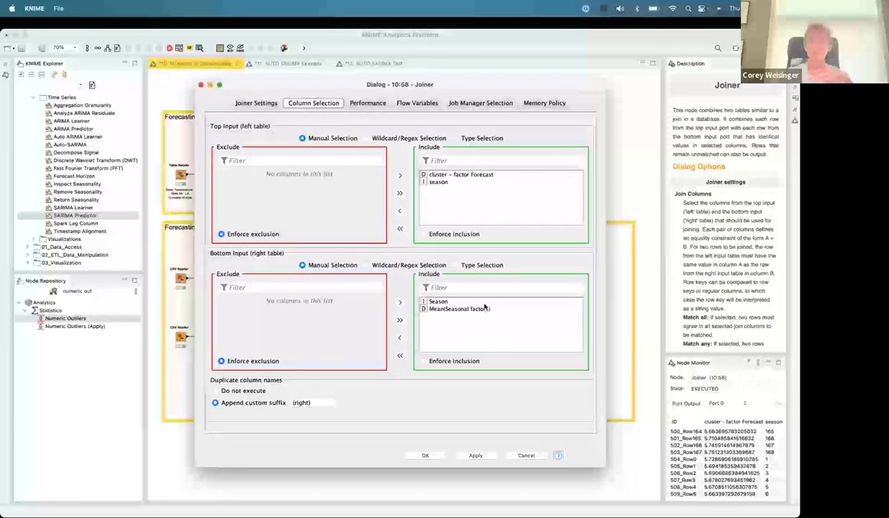
click(200, 85)
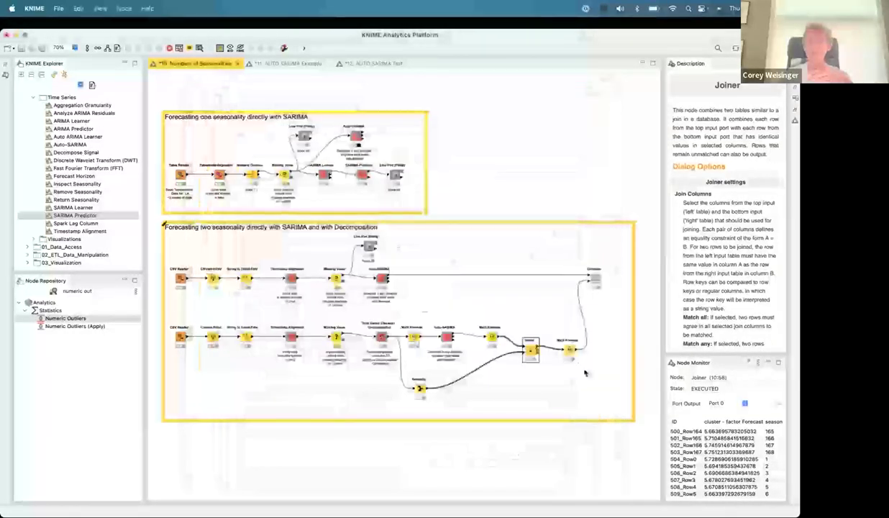
- Review the expression in the final Math Formula after the Joiner, and close its dialog without changes
click(569, 351)
double_click(569, 351)
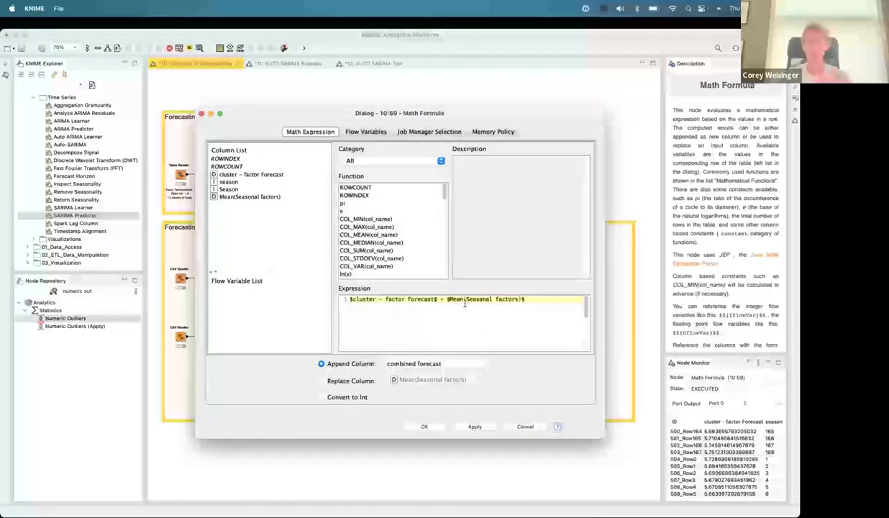
click(202, 115)
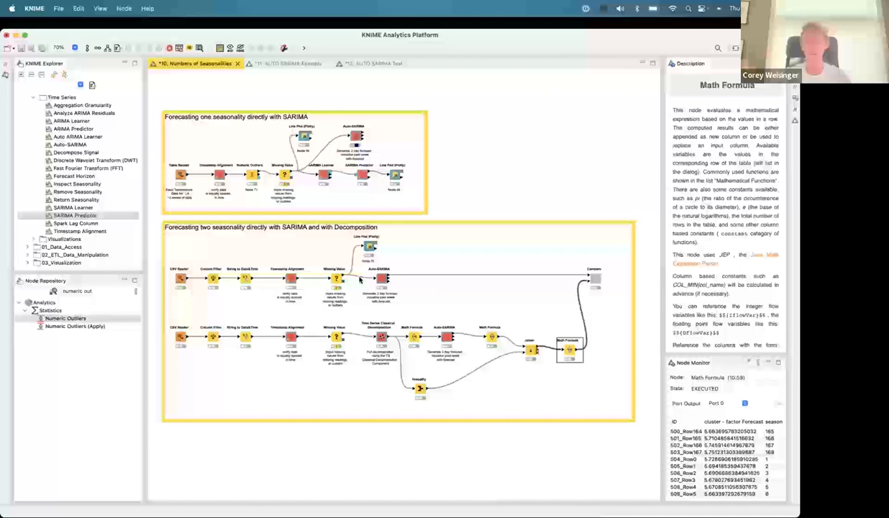
- Compare the No Decomp and Decomp forecast lines in the Compare component's interactive view, then close it and clear the node selection
right_click(596, 279)
click(637, 407)
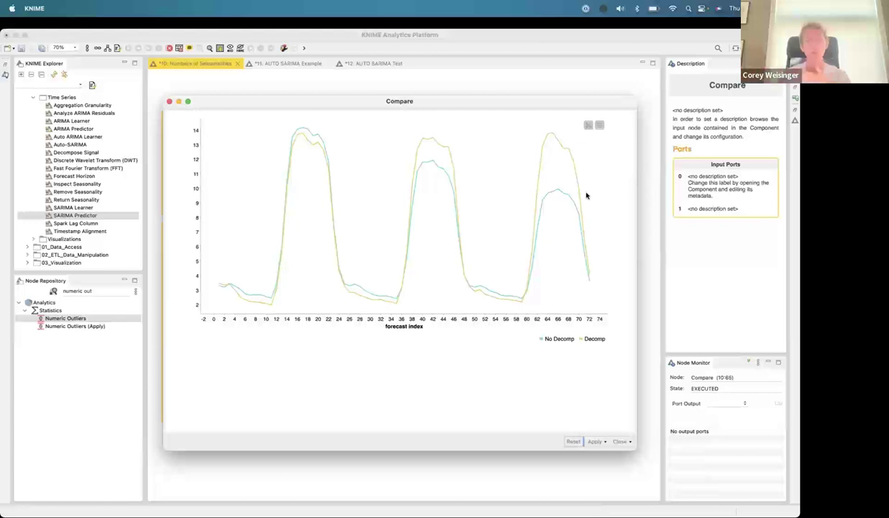
click(170, 102)
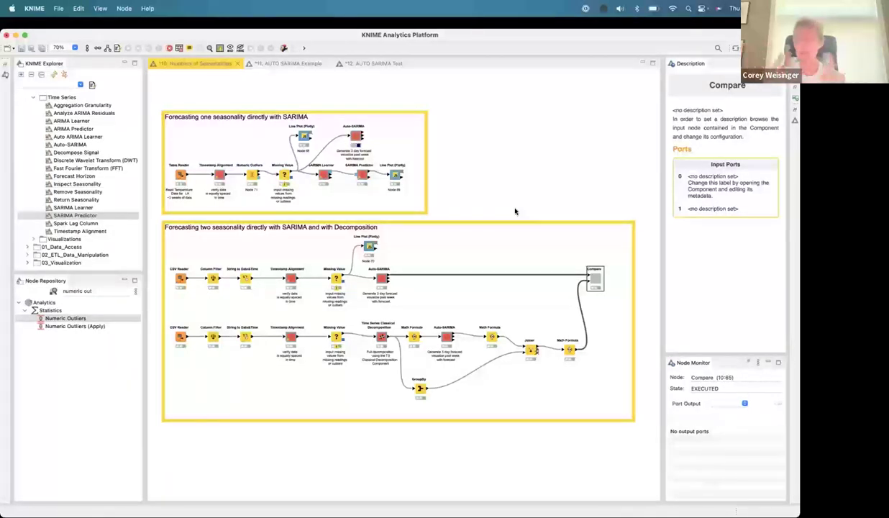
click(316, 439)
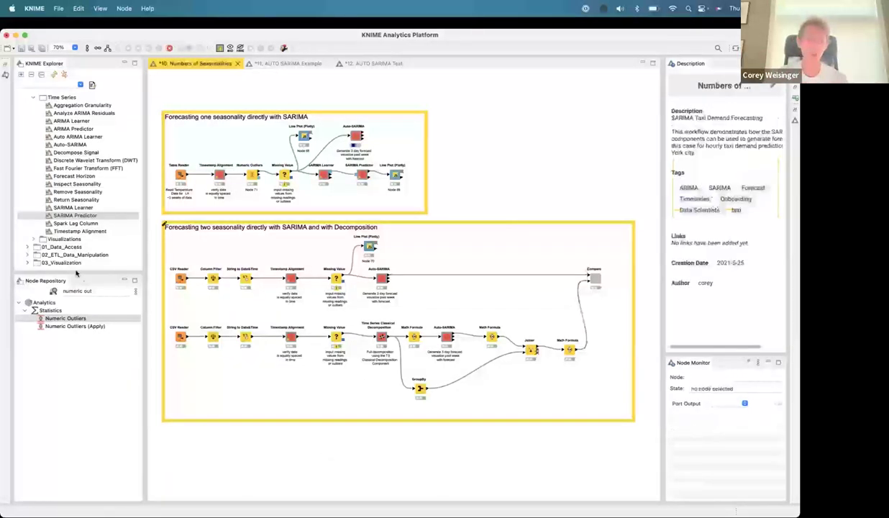
- Clear the previous search term from the node repository
click(77, 291)
key(super+a)
key(BackSpace)
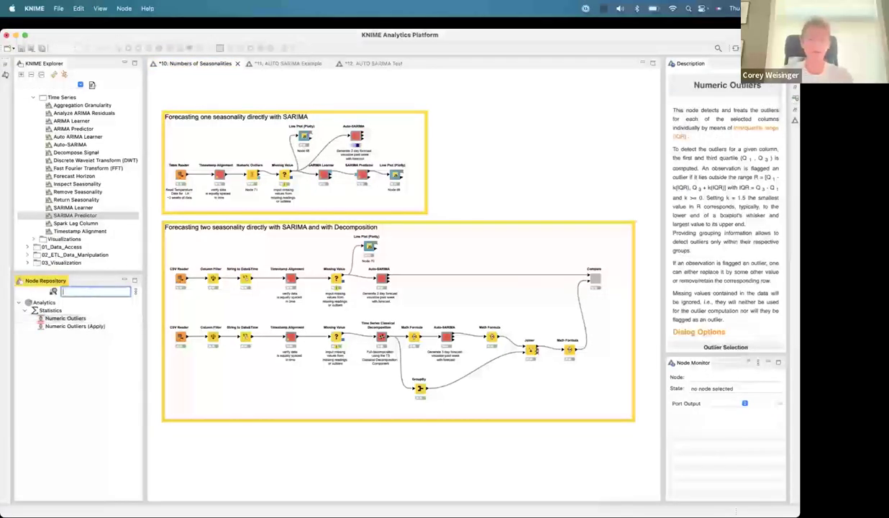
text(paral)
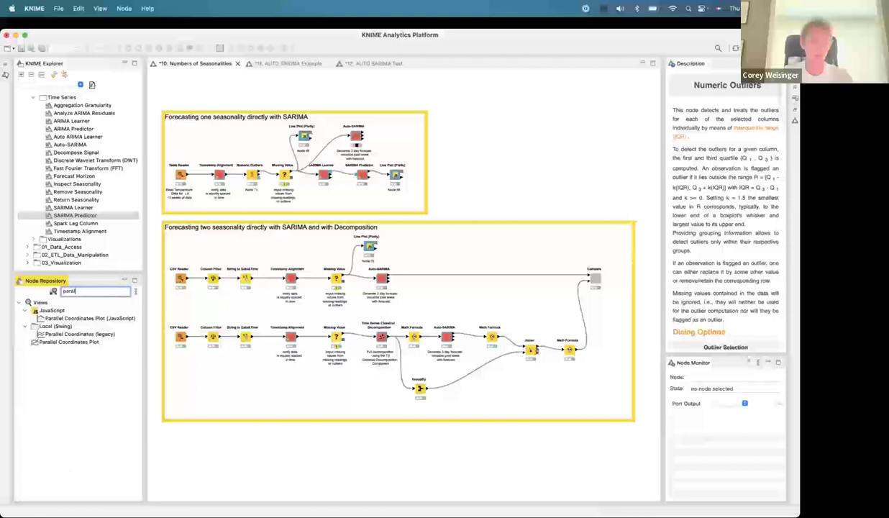
key(BackSpace)
key(BackSpace)
key(BackSpace)
key(BackSpace)
key(BackSpace)
- Search the node repository for loop, place a Column List Loop Start below the two-seasonality workflow, and feed it from the lower CSV Reader
text(loop)
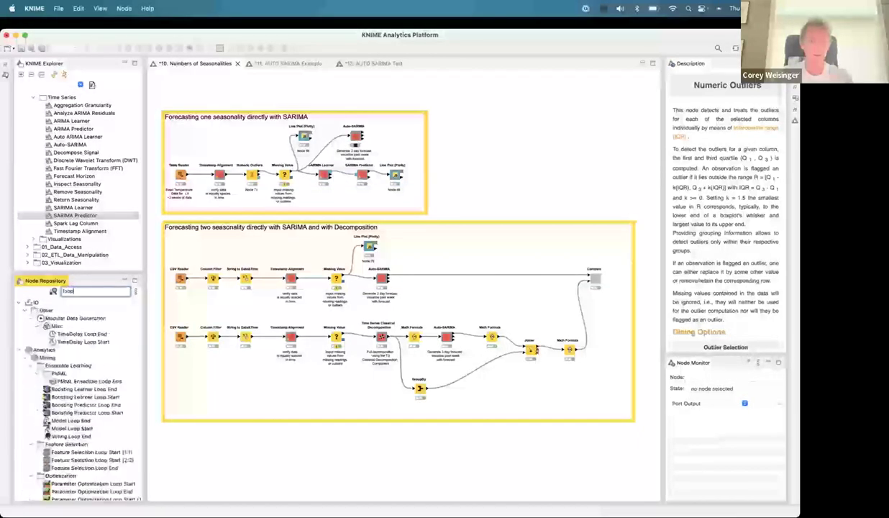
scroll(96, 351, down, 10)
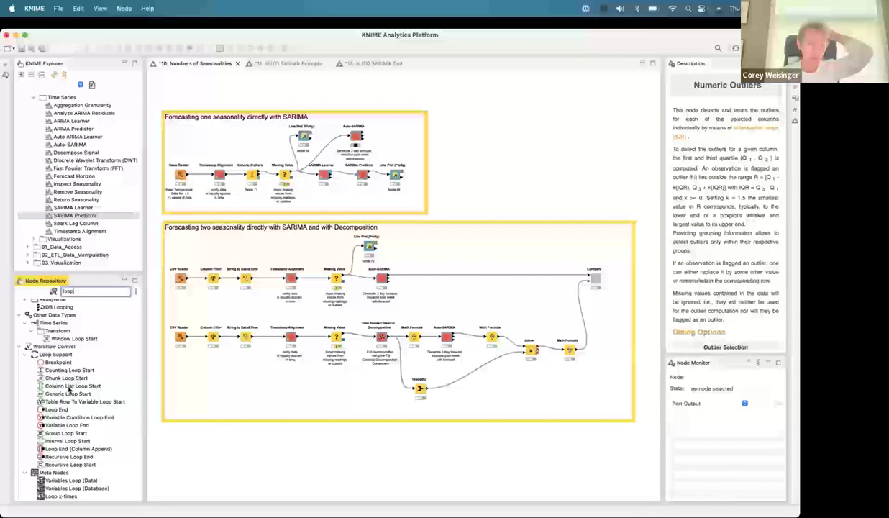
click(71, 386)
drag(70, 389, 225, 455)
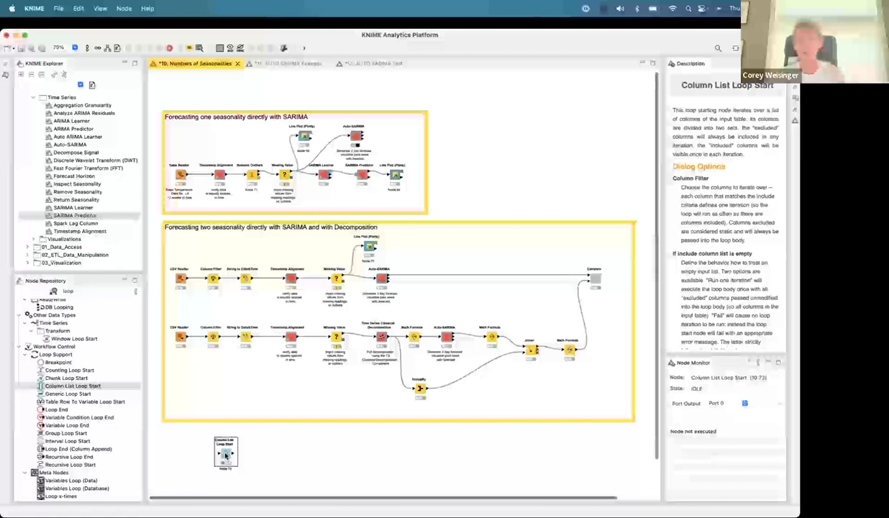
click(181, 336)
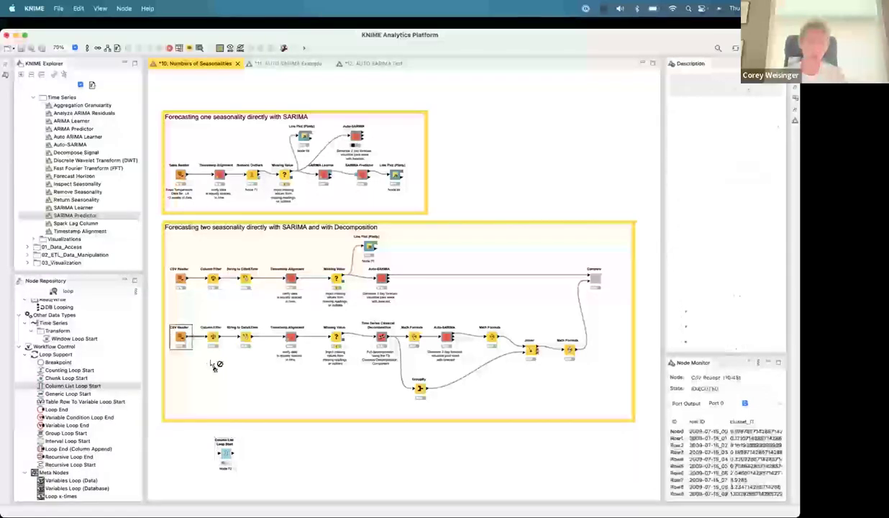
drag(189, 337, 226, 453)
- Configure the Column List Loop Start to exclude row ID and iterate over all the cluster columns
double_click(225, 453)
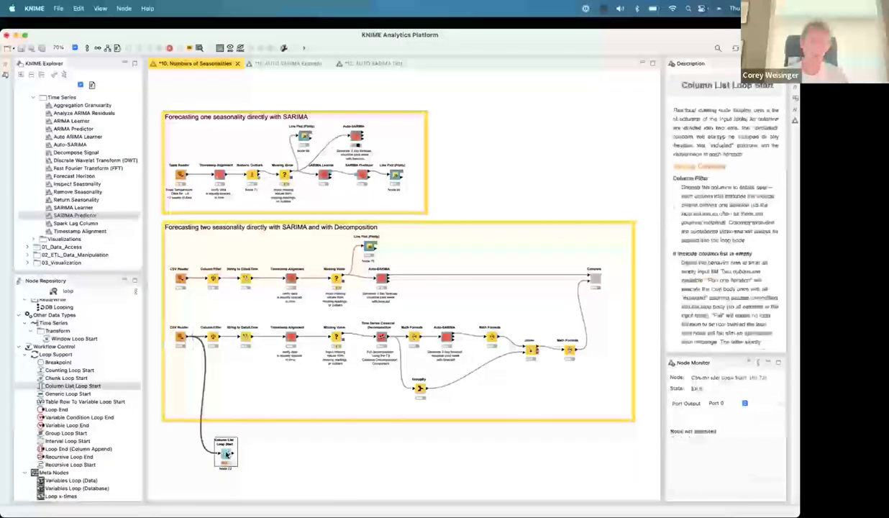
drag(376, 136, 266, 157)
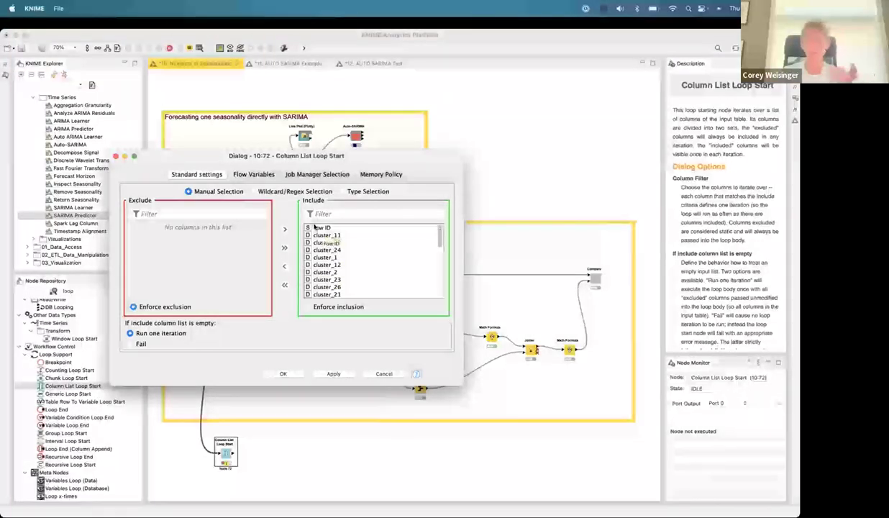
click(412, 228)
double_click(412, 228)
drag(438, 236, 437, 295)
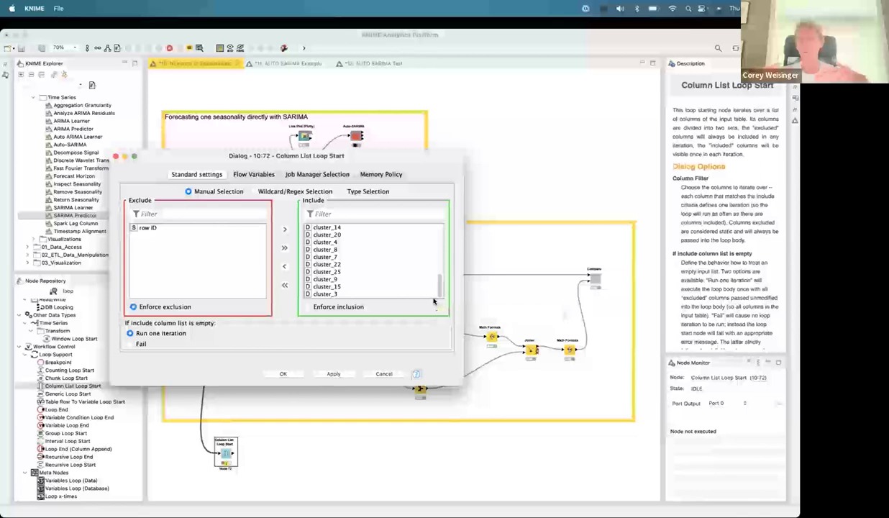
click(275, 374)
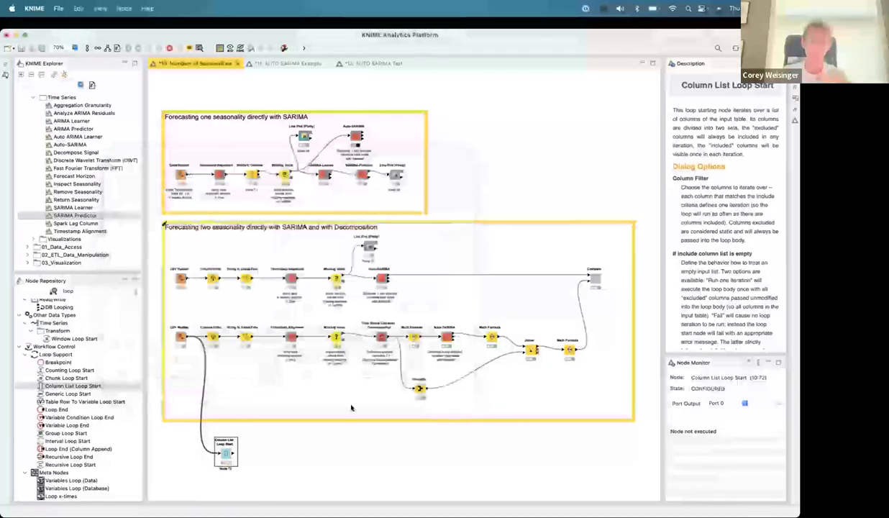
- Duplicate the decomposition branch from Column Filter through Joiner beside the loop start, and connect the loop start to the copied Column Filter
scroll(351, 407, down, 3)
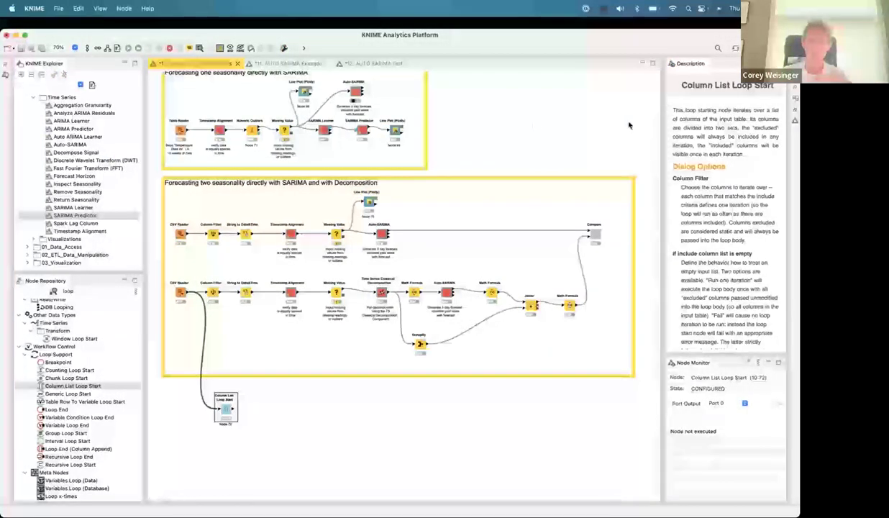
drag(550, 363, 212, 292)
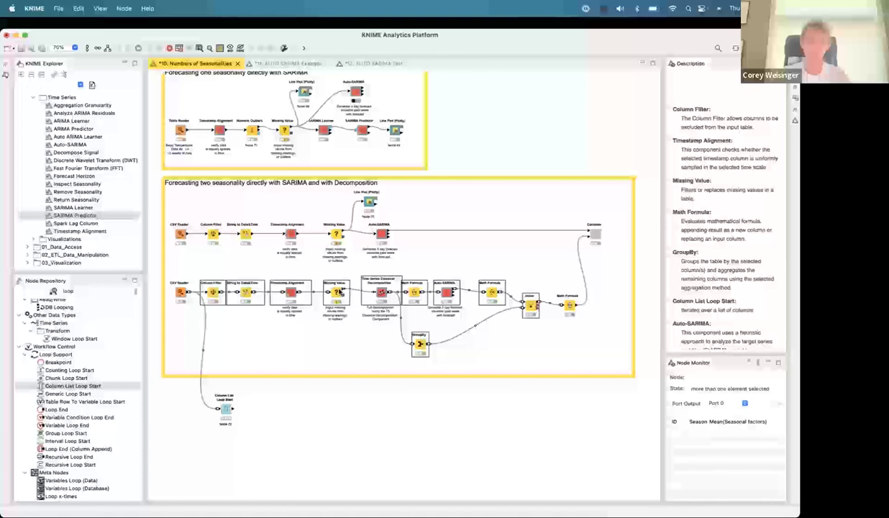
mouse_move(338, 293)
mouse_down()
mouse_move(318, 338)
mouse_move(355, 351)
mouse_move(351, 337)
mouse_move(361, 439)
mouse_up()
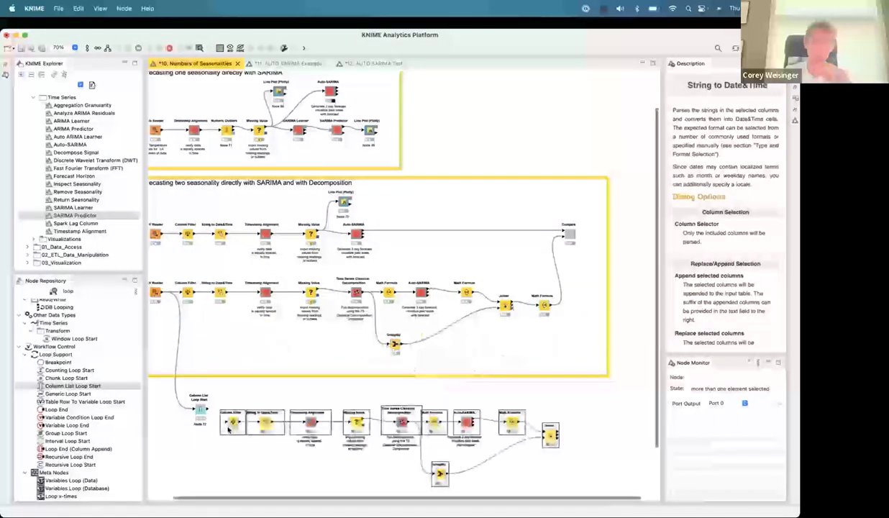
click(200, 408)
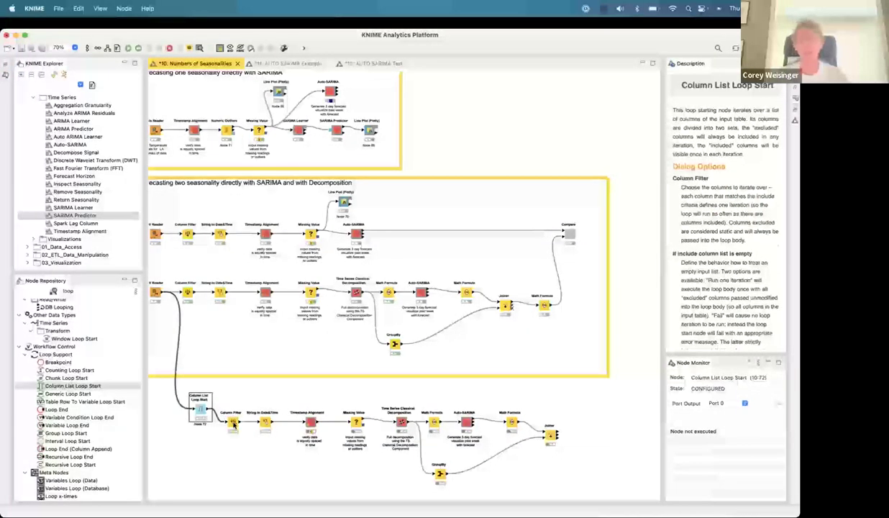
click(231, 423)
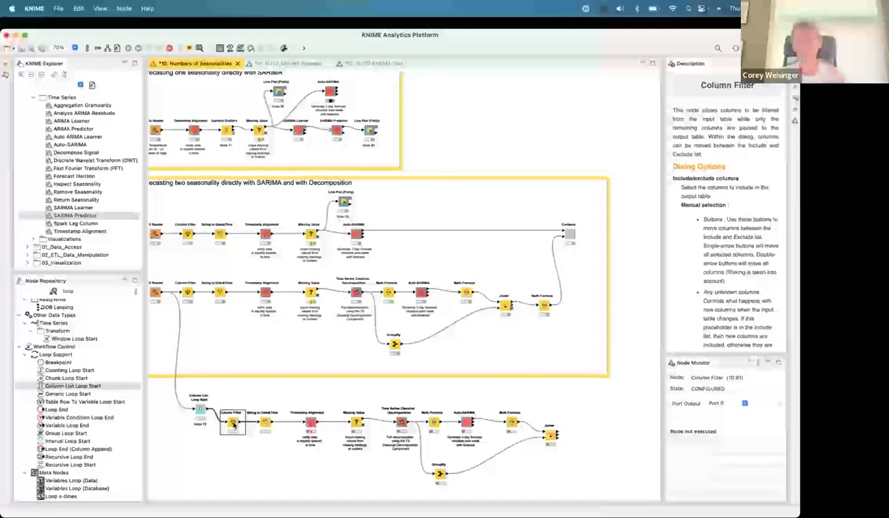
- Execute the Column List Loop Start, and close the Auto-SARIMA Summary view discarding its changes
right_click(202, 410)
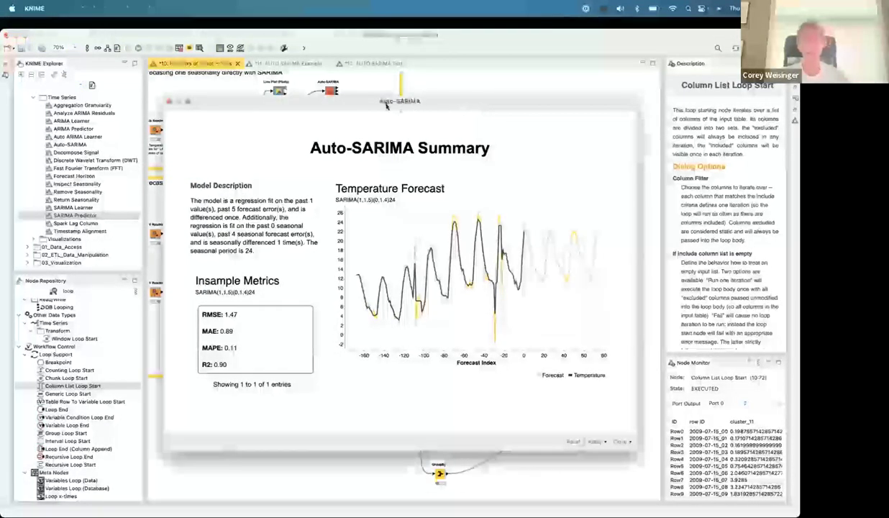
drag(341, 101, 227, 94)
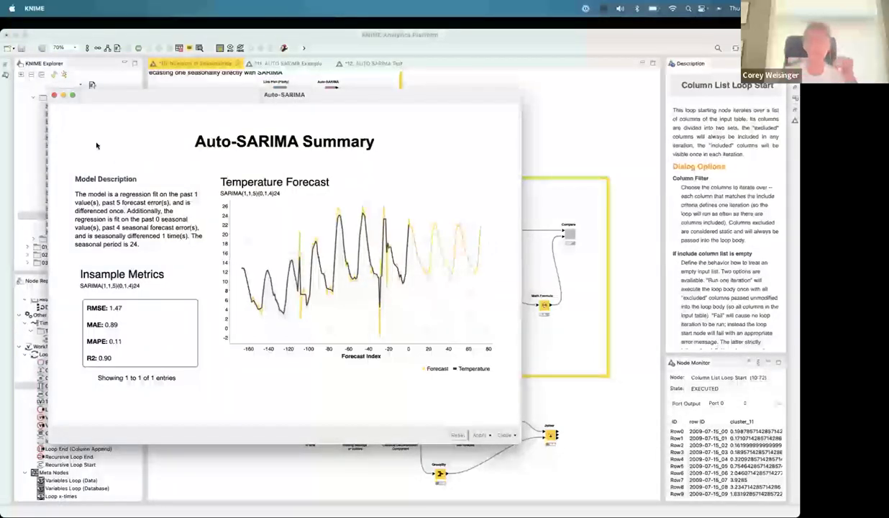
click(53, 97)
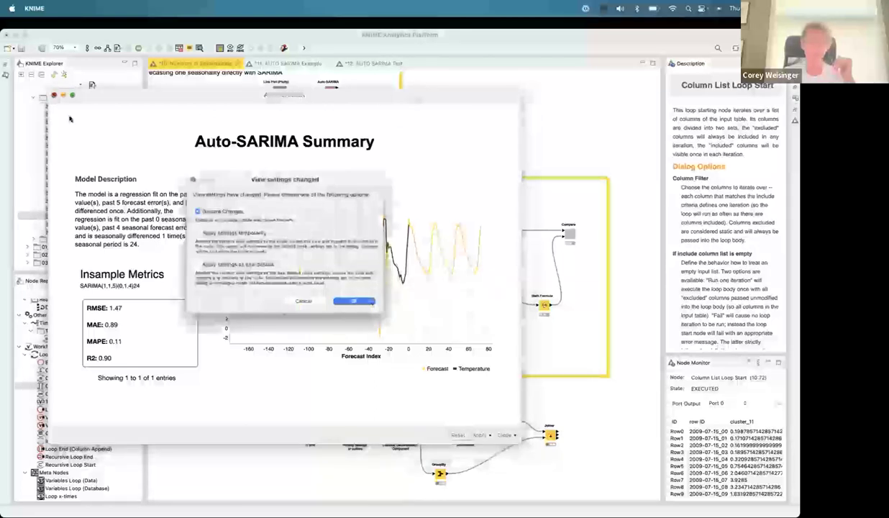
click(354, 302)
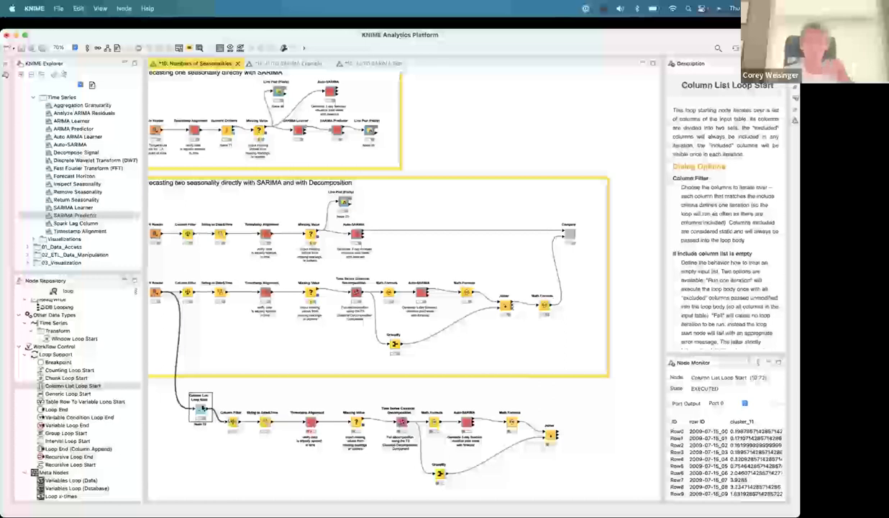
- Check the currentColumnName flow variable in the Column List Loop Start's output table, and close the table
click(204, 408)
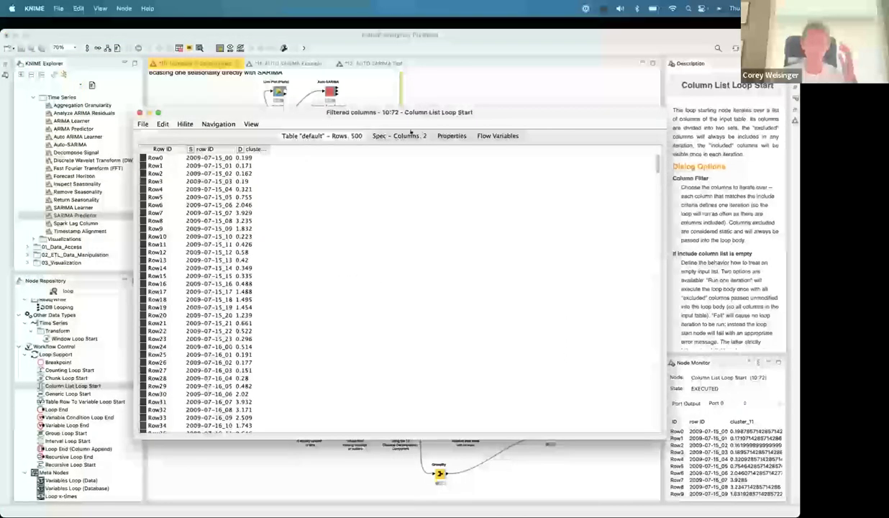
click(498, 136)
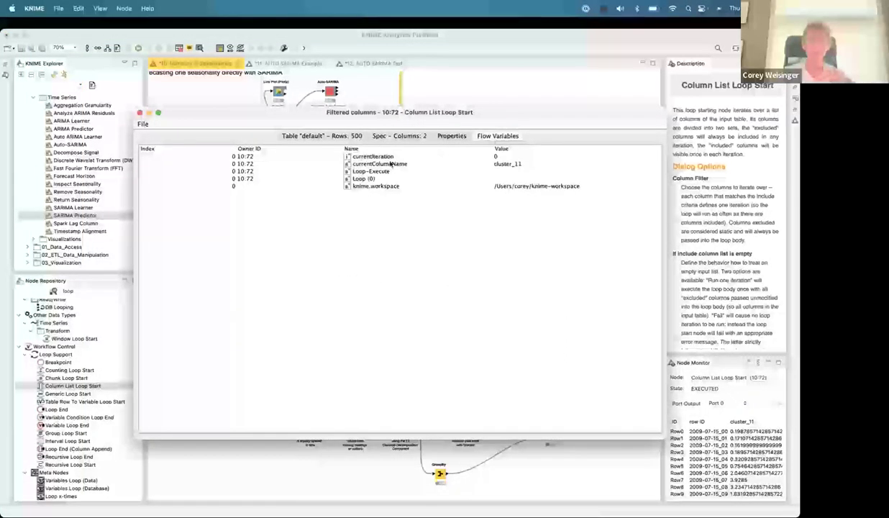
click(394, 165)
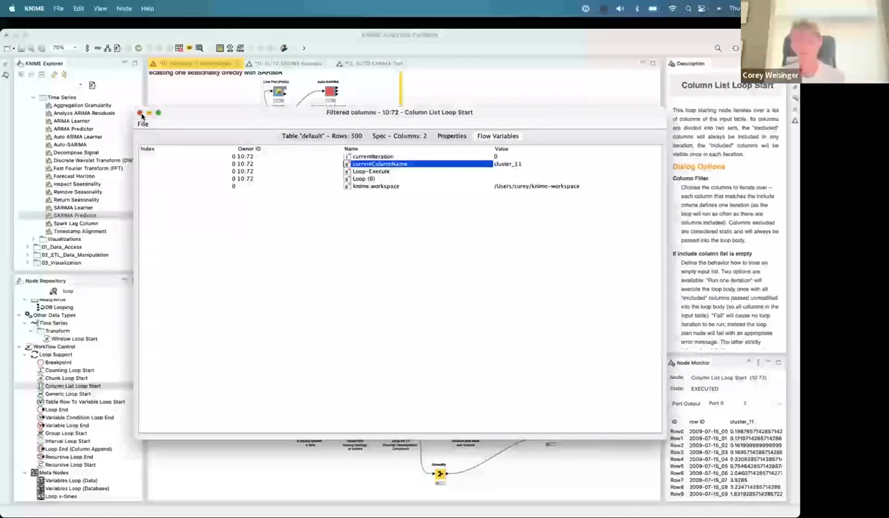
click(140, 113)
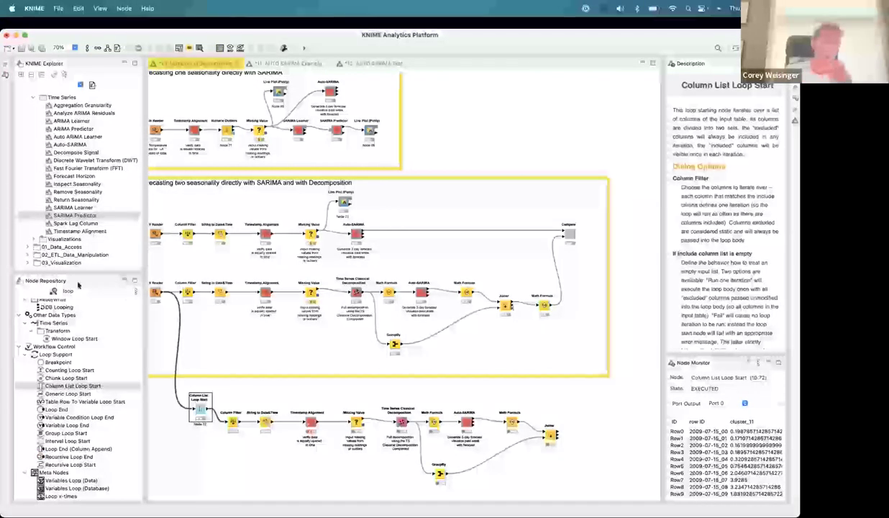
- Add an Inspect Seasonality component to the empty canvas beside the one-seasonality workflow
scroll(70, 193, up, 3)
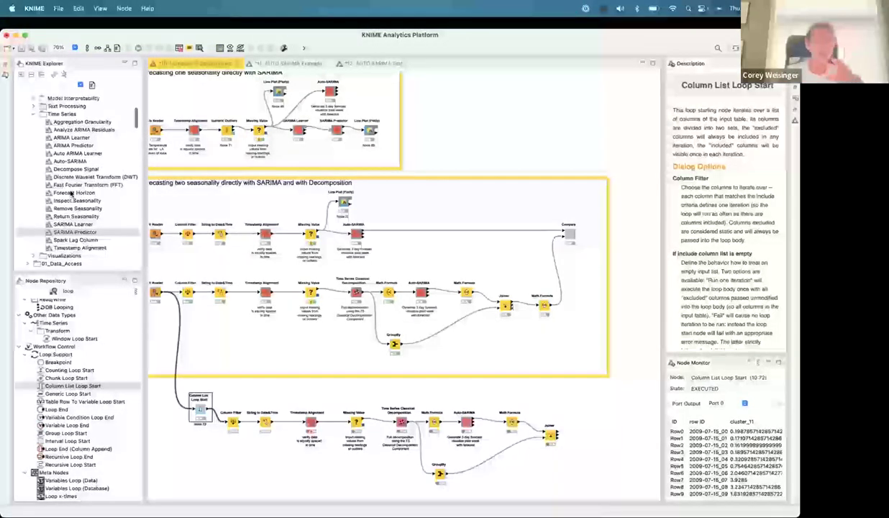
click(79, 201)
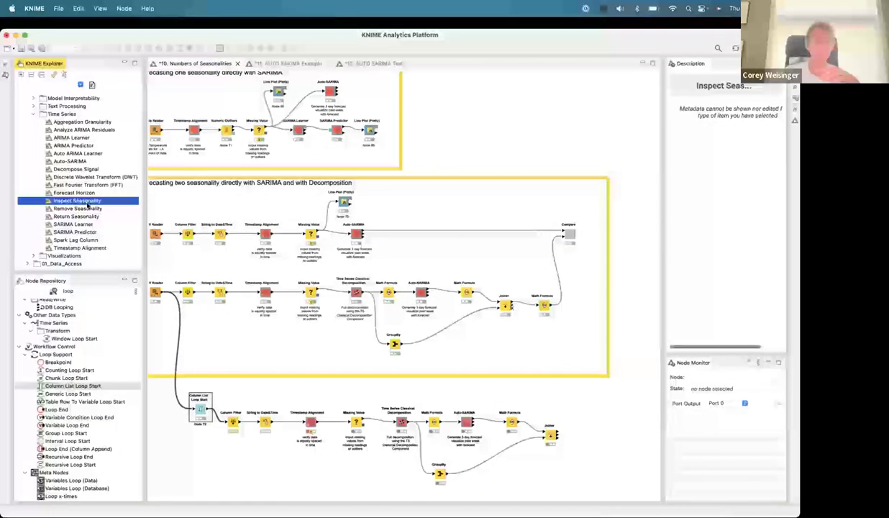
drag(81, 200, 453, 150)
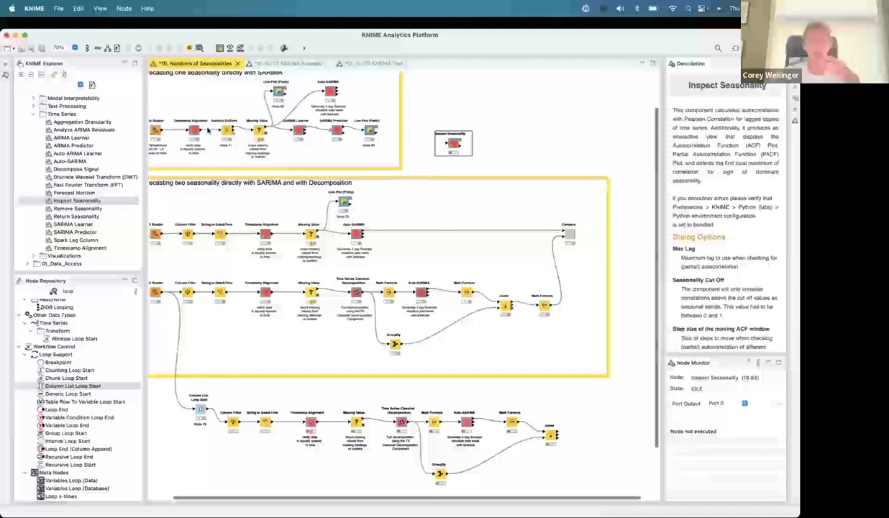
- Connect the one-seasonality workflow's Missing Value output to the Inspect Seasonality component
click(260, 129)
drag(268, 130, 447, 143)
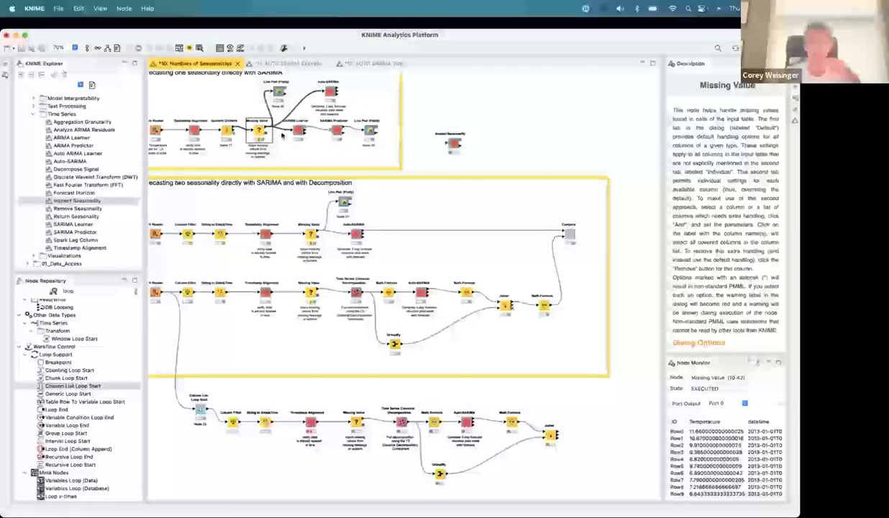
drag(330, 134, 448, 143)
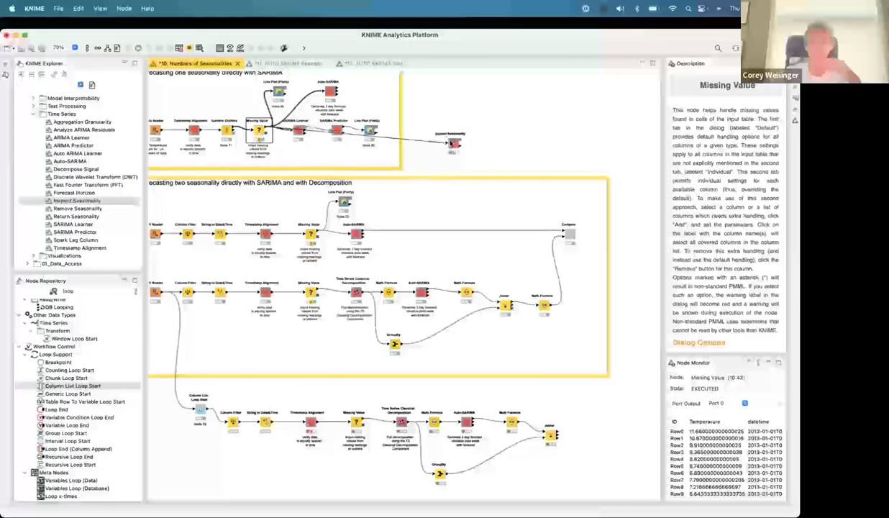
- Configure Inspect Seasonality with a max lag of 100 and accept the settings
click(452, 144)
double_click(452, 144)
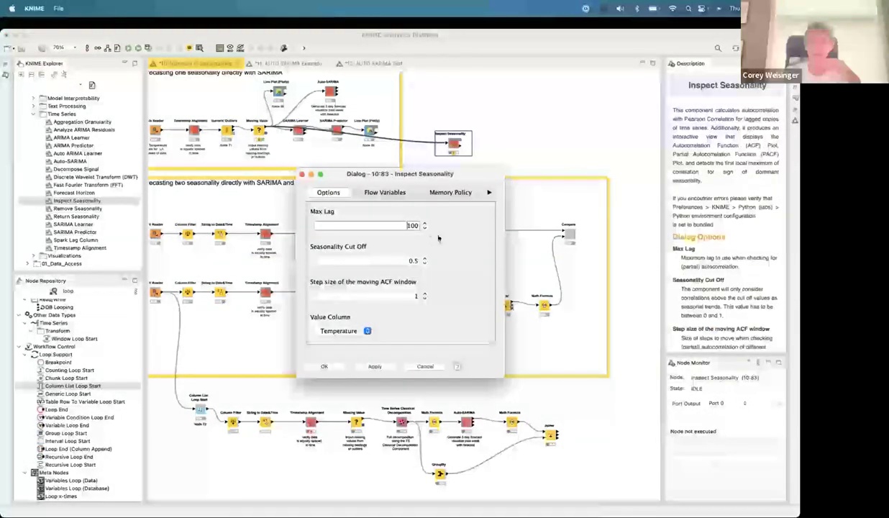
double_click(401, 226)
key(BackSpace)
text(100)
click(339, 367)
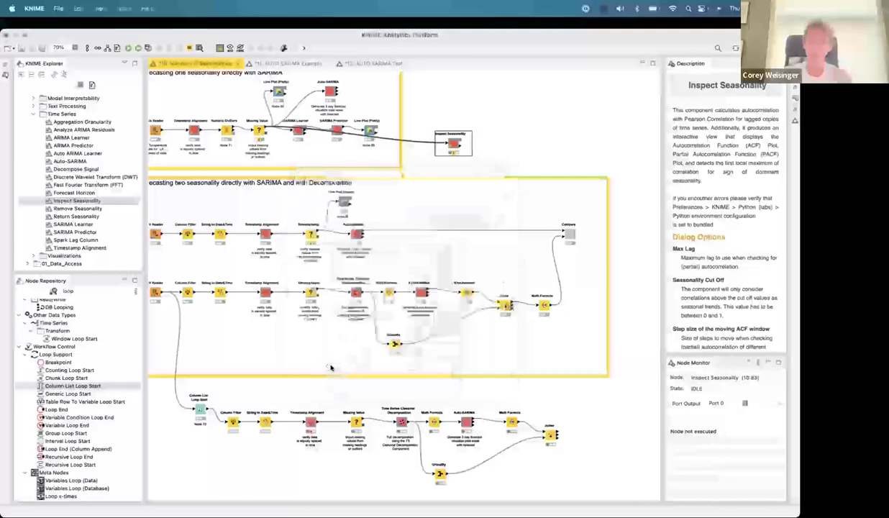
- Execute the Inspect Seasonality component and open its interactive view, moving the view window aside
right_click(451, 144)
click(482, 169)
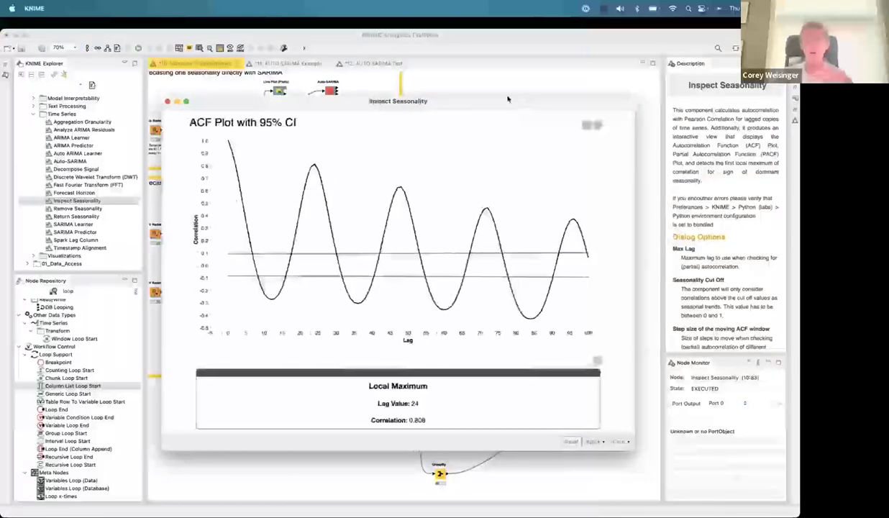
drag(514, 109, 421, 99)
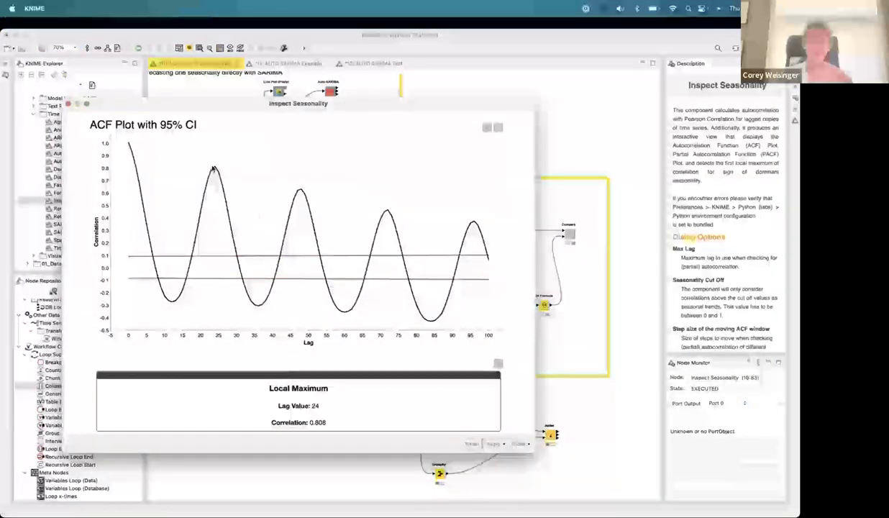
- Examine the ACF plot, local maximum table and PACF plot, and close the view discarding its changes
scroll(229, 258, down, 6)
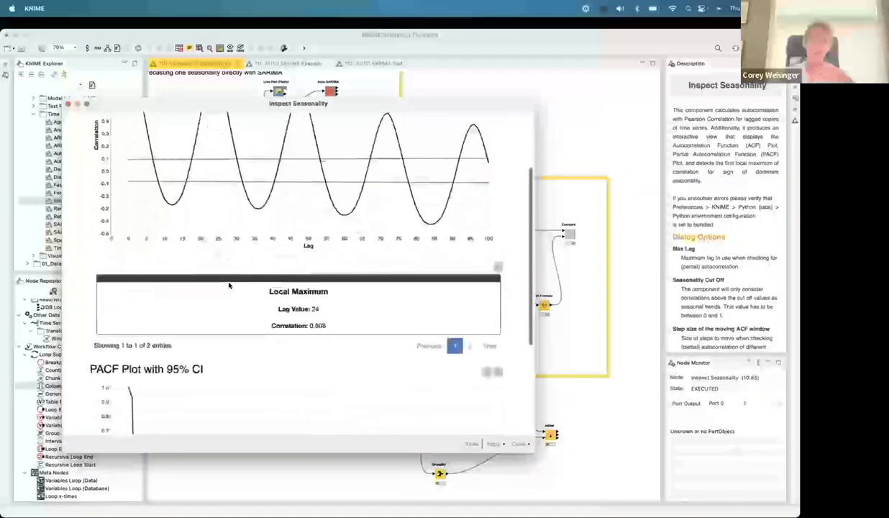
scroll(229, 285, down, 4)
scroll(229, 286, up, 10)
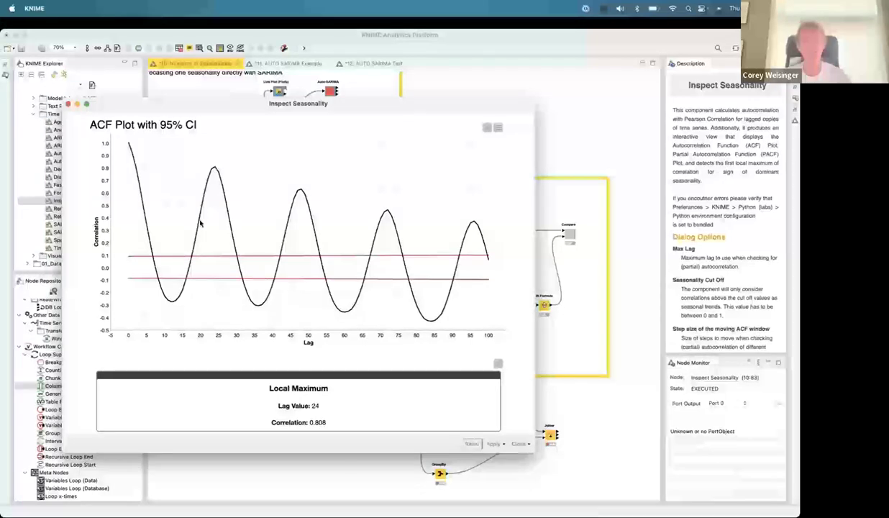
scroll(195, 244, down, 5)
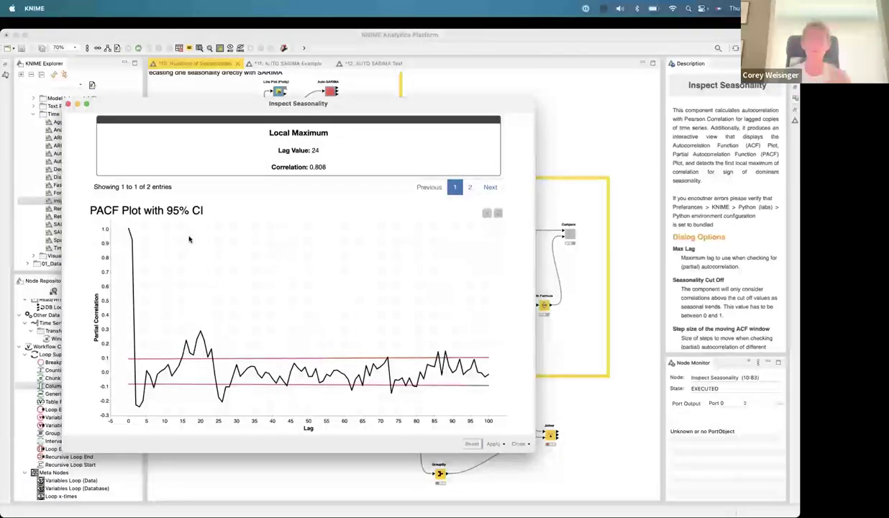
click(68, 105)
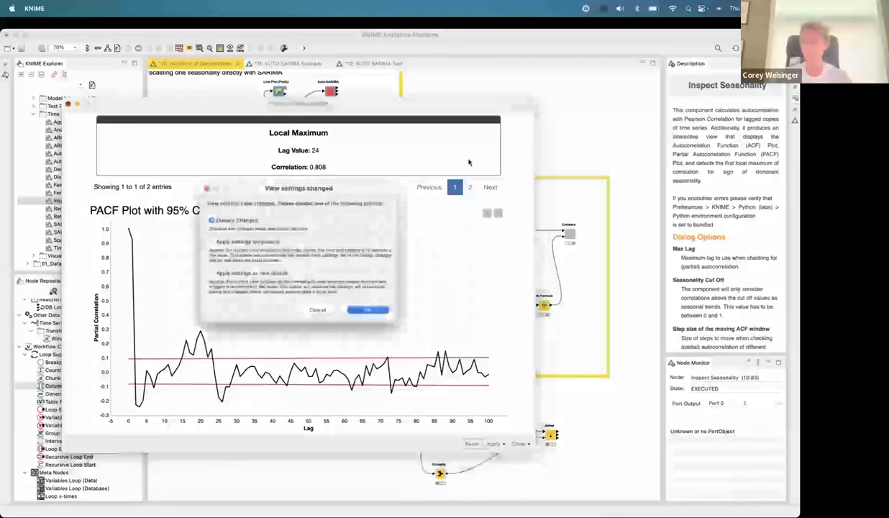
click(382, 311)
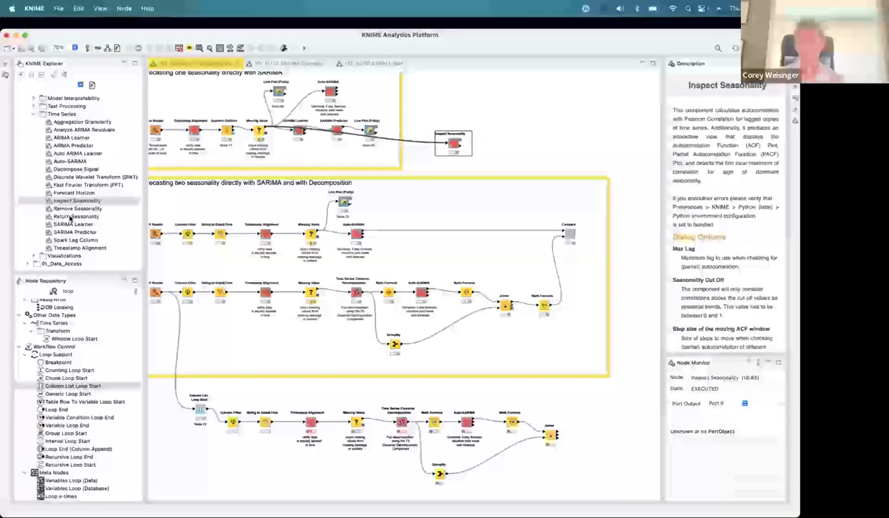
- Collapse the category branches in the Node Repository and clear its "loop" search
scroll(70, 219, up, 10)
scroll(70, 219, down, 10)
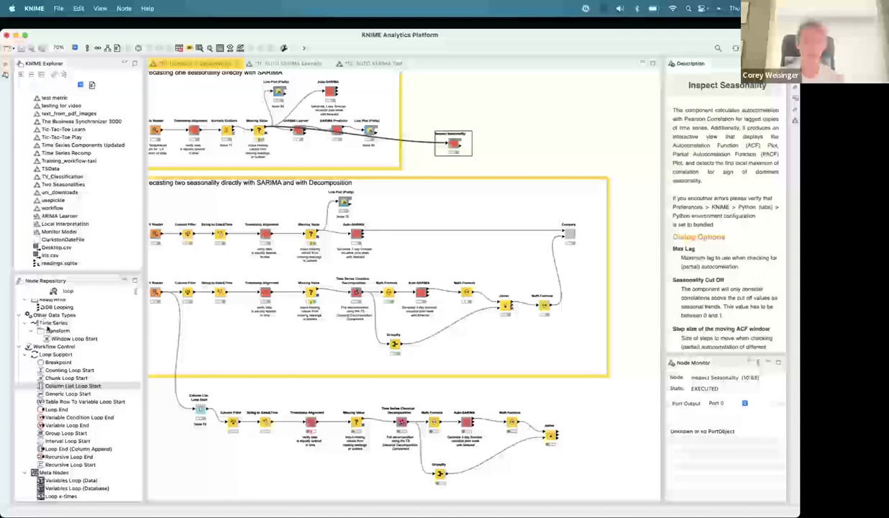
scroll(29, 323, up, 10)
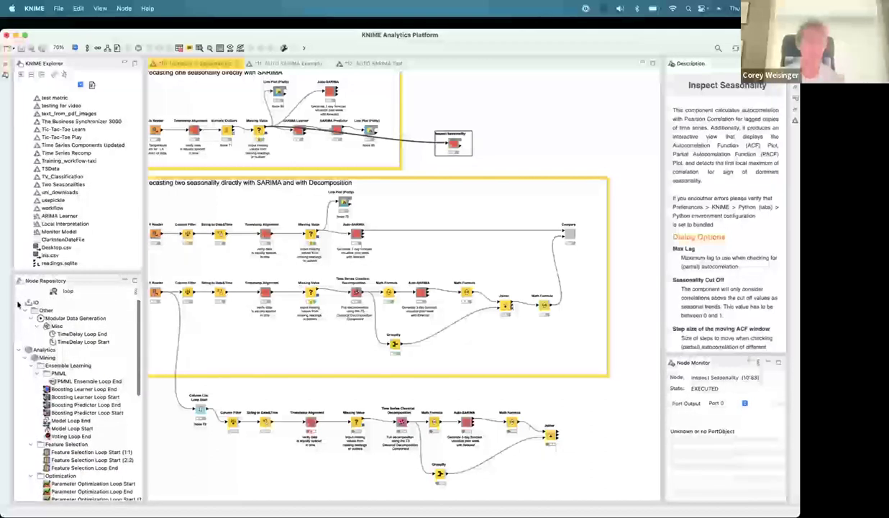
click(19, 304)
click(21, 310)
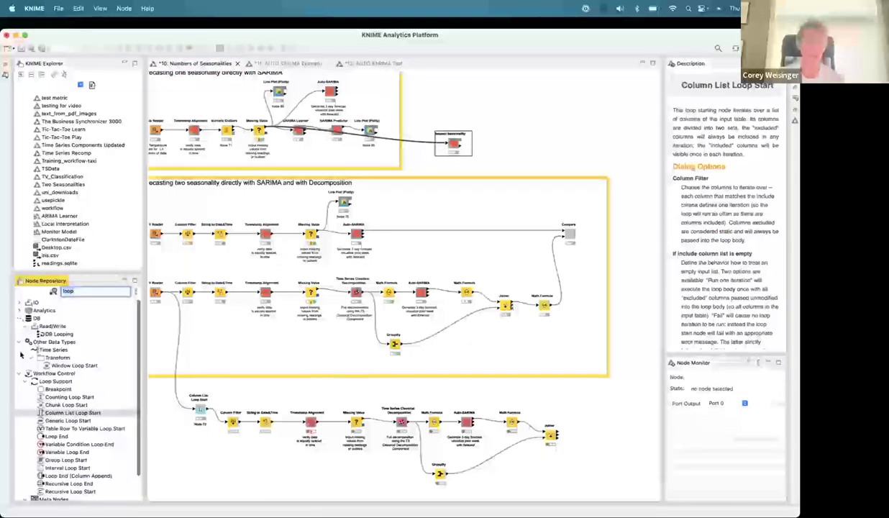
click(20, 319)
click(19, 326)
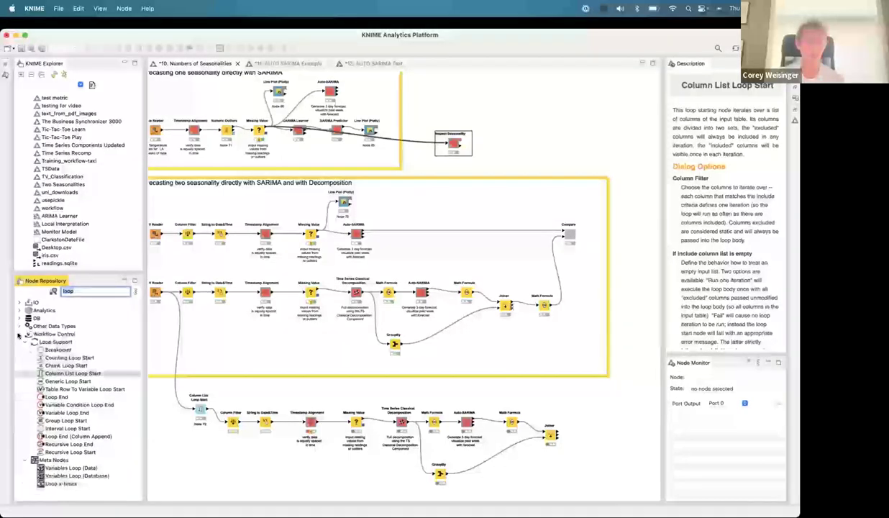
click(19, 334)
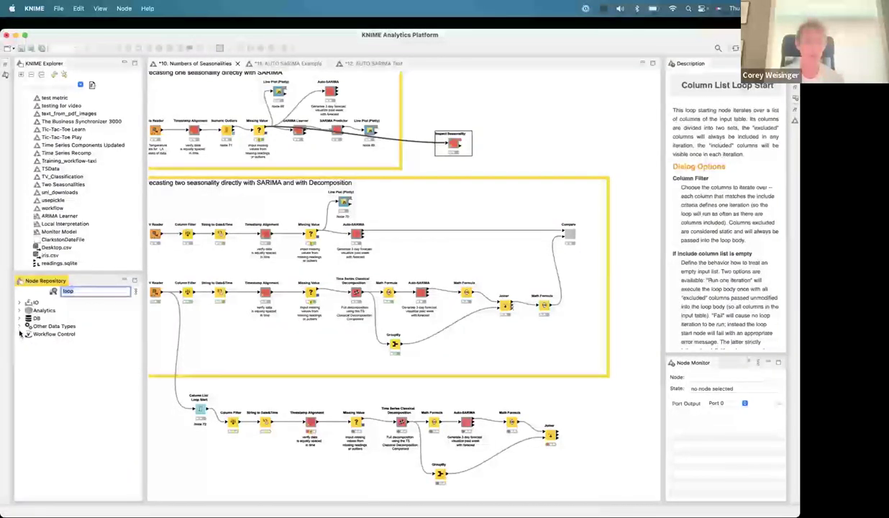
key(BackSpace)
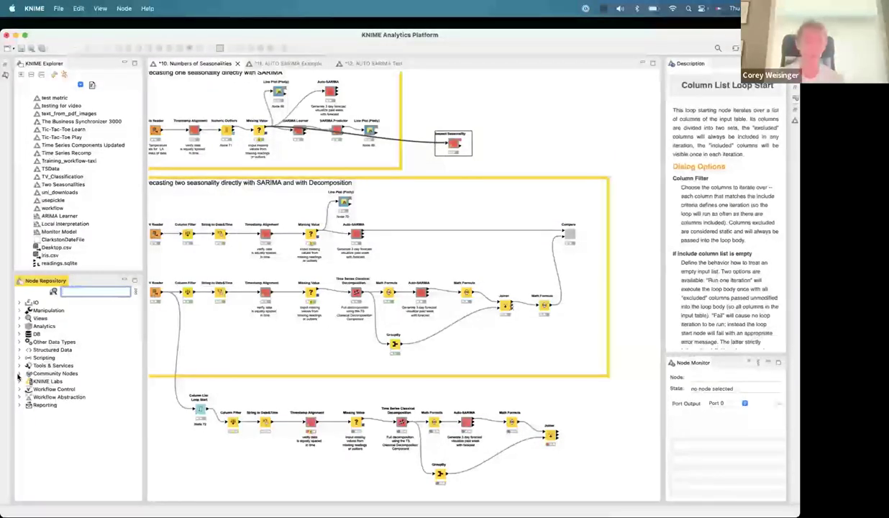
- Expand Community Nodes and its Time Series Analysis category, including the Analysis and Models groups, in the Node Repository
click(19, 374)
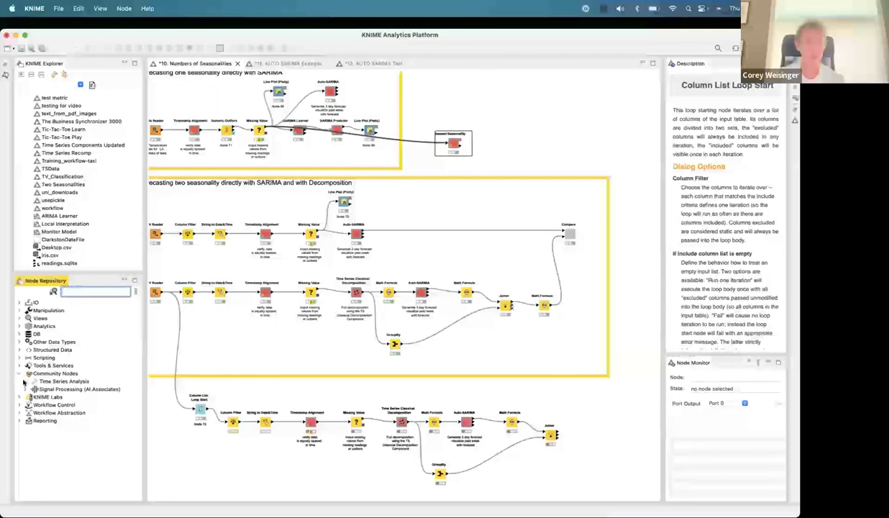
click(45, 374)
click(49, 381)
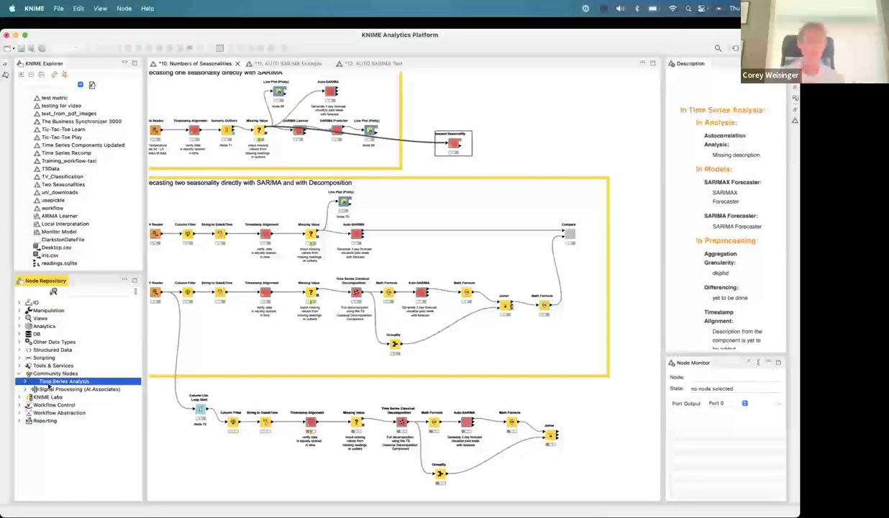
click(25, 381)
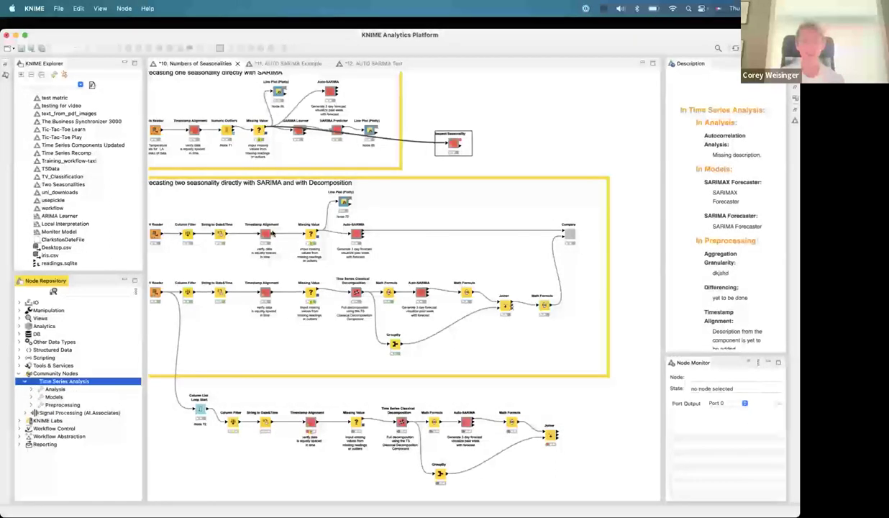
click(31, 389)
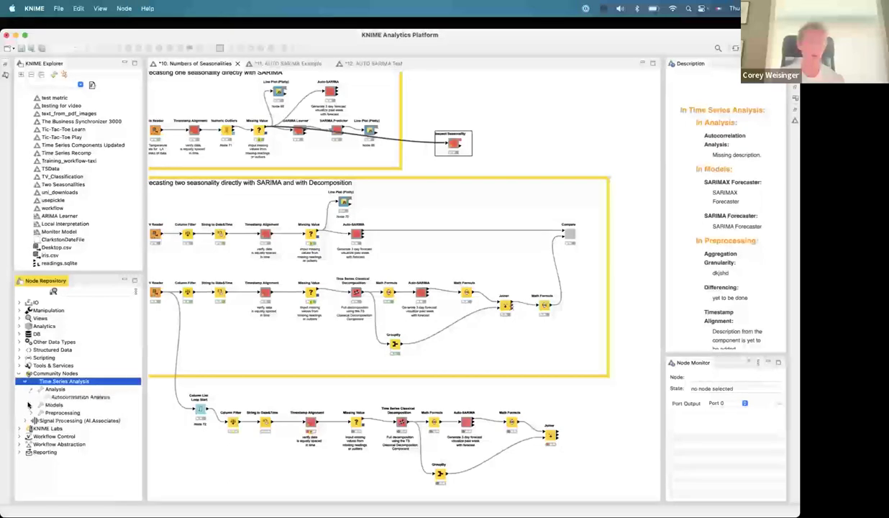
click(29, 404)
click(30, 406)
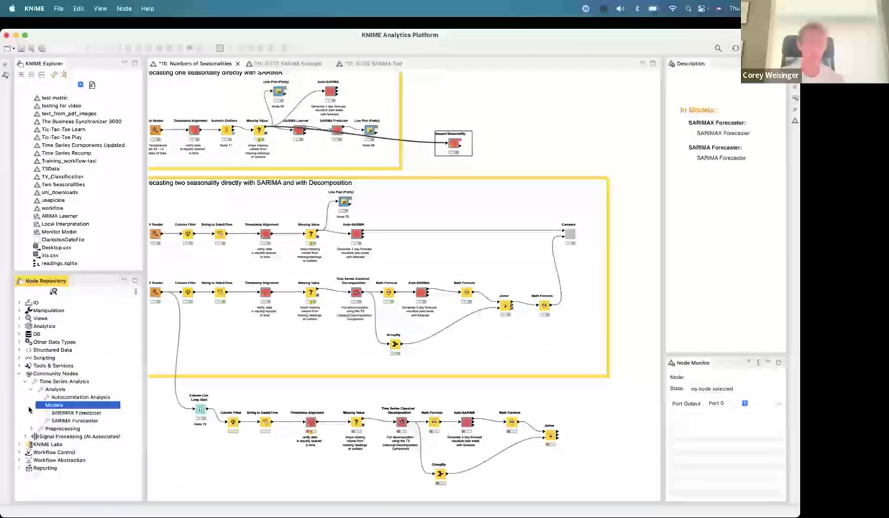
- View the node descriptions of the SARIMA Forecaster and the SARIMAX Forecaster
click(72, 396)
click(74, 421)
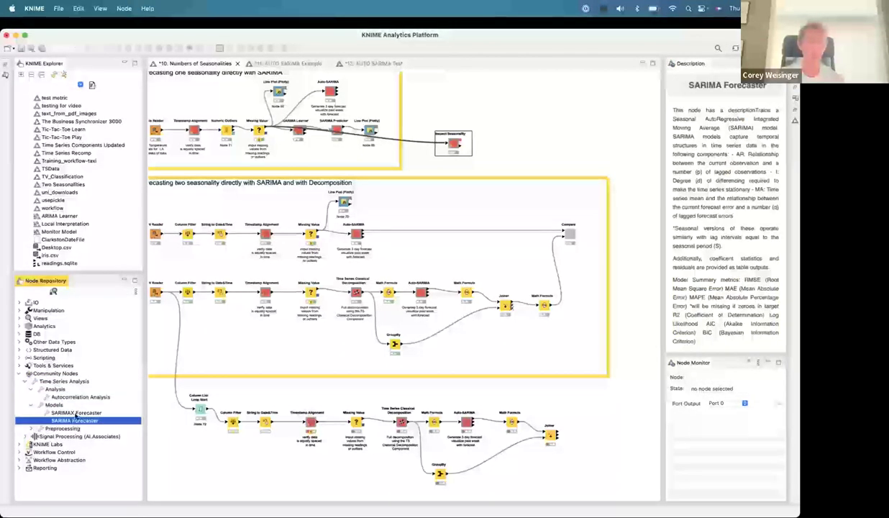
click(75, 413)
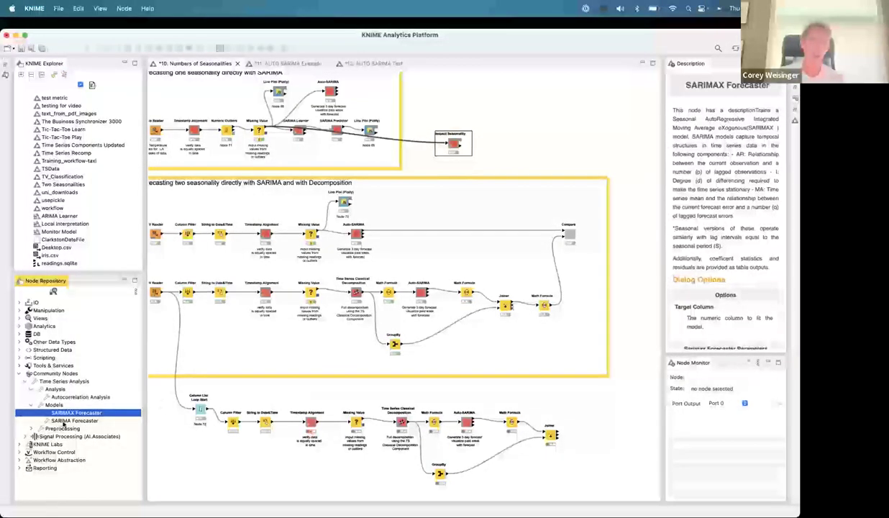
- Expand the Preprocessing group and view the descriptions of the Differencing and Timestamp Alignment nodes
click(40, 428)
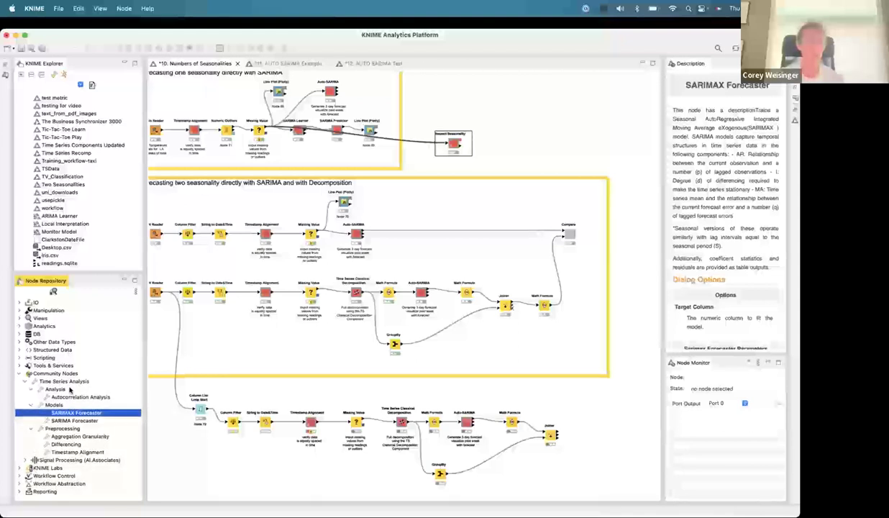
click(79, 436)
click(68, 444)
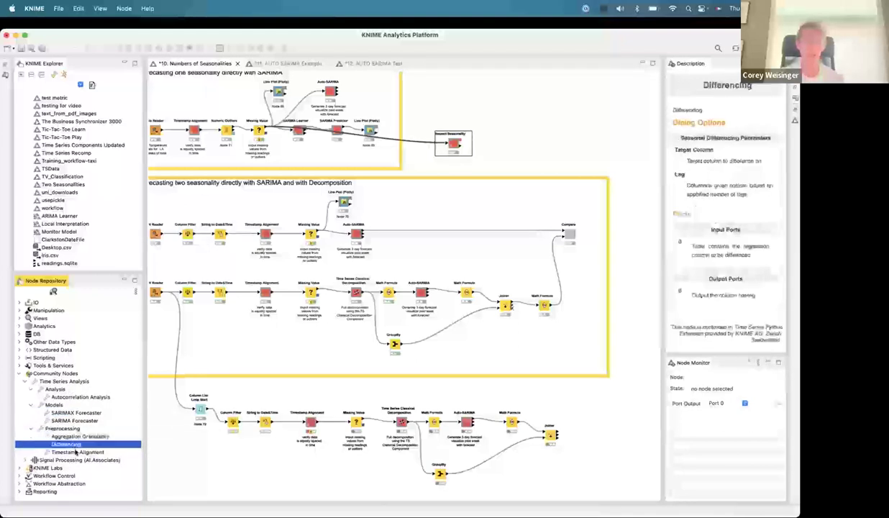
click(77, 452)
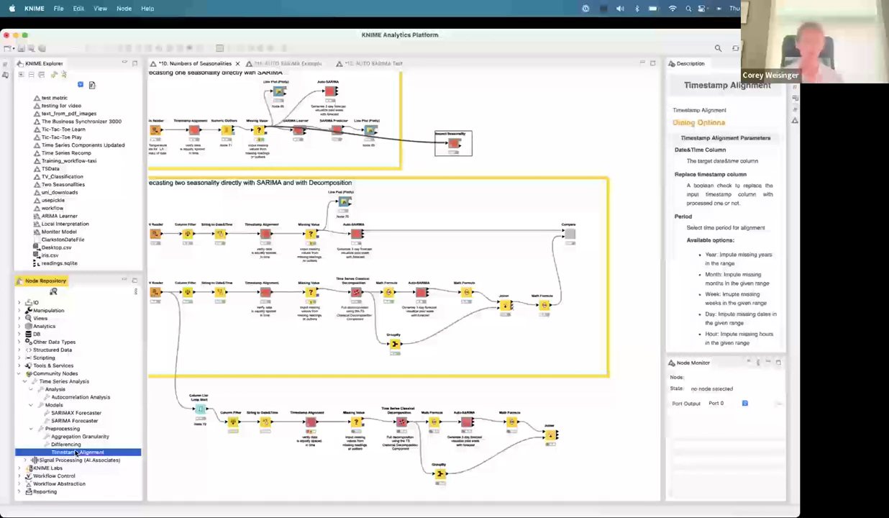
- Check the KNIME Community Extensions (Experimental) entry among the available software sites in the preferences, and close the preferences
click(58, 9)
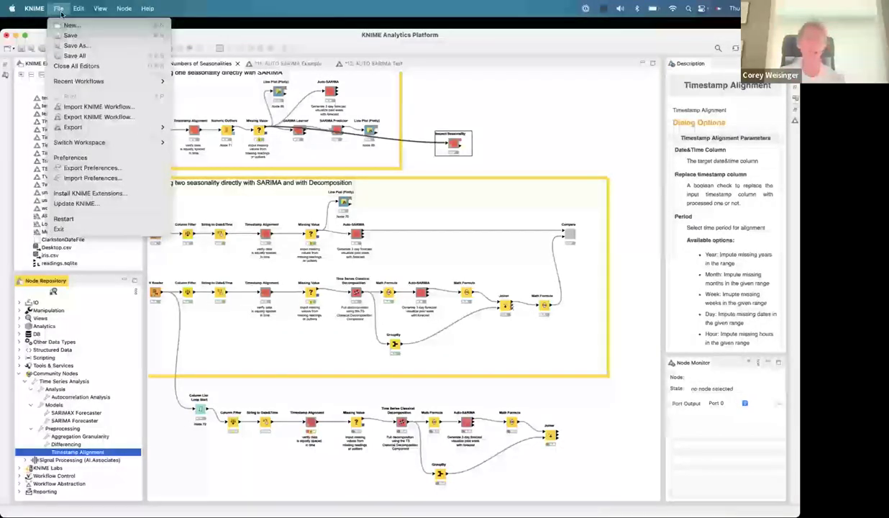
click(93, 157)
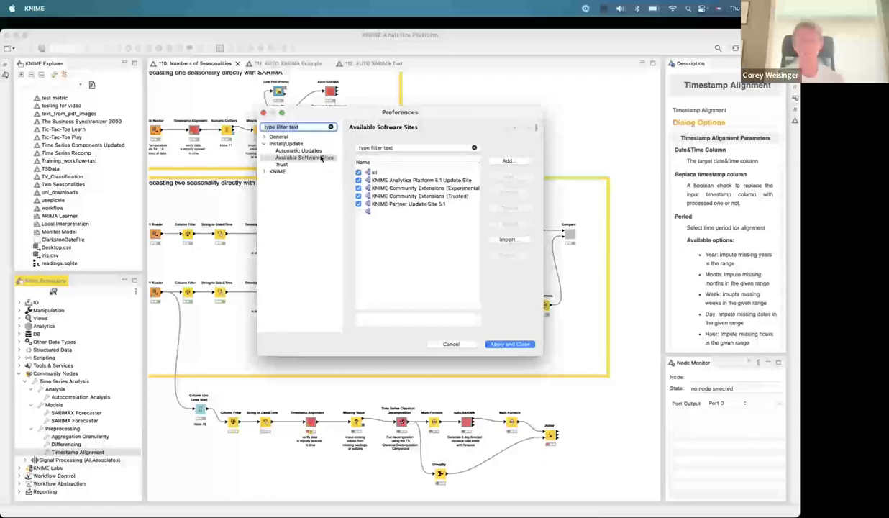
click(413, 197)
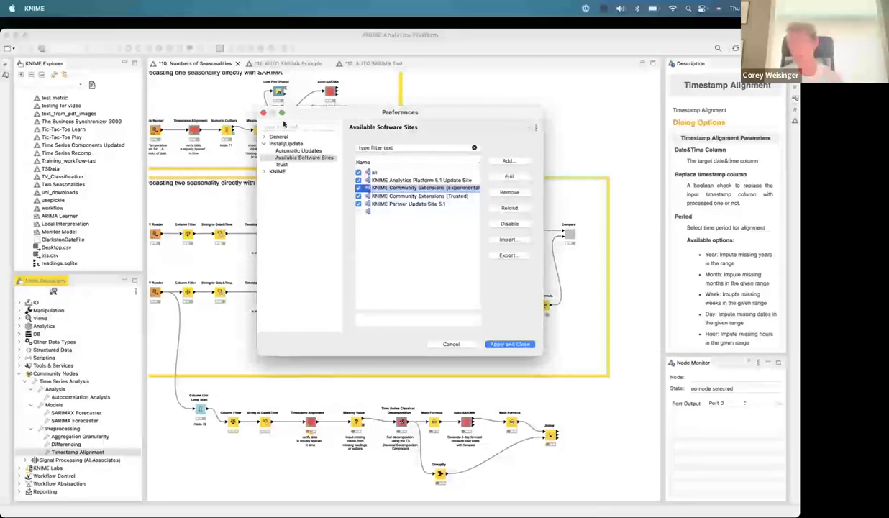
click(263, 113)
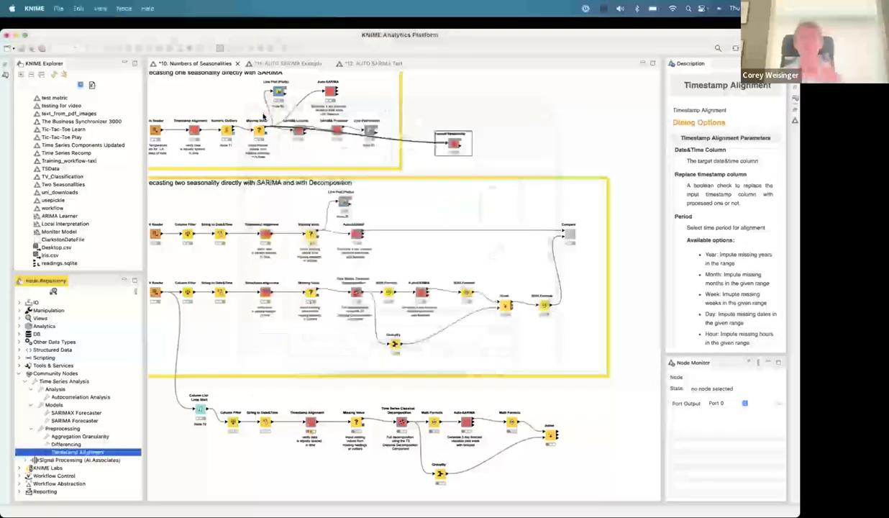
- Search the installable KNIME extensions for "time series", look at the Time Series Python Extension, and close the installer without installing
click(60, 10)
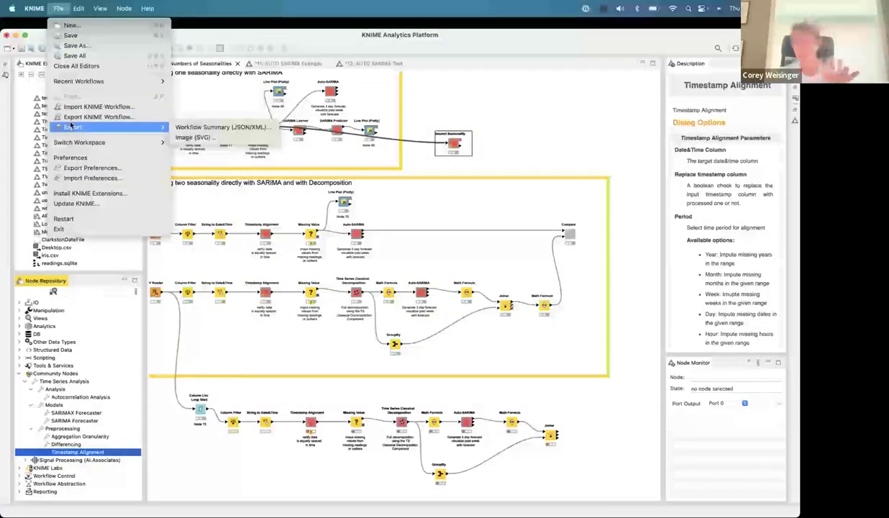
click(97, 195)
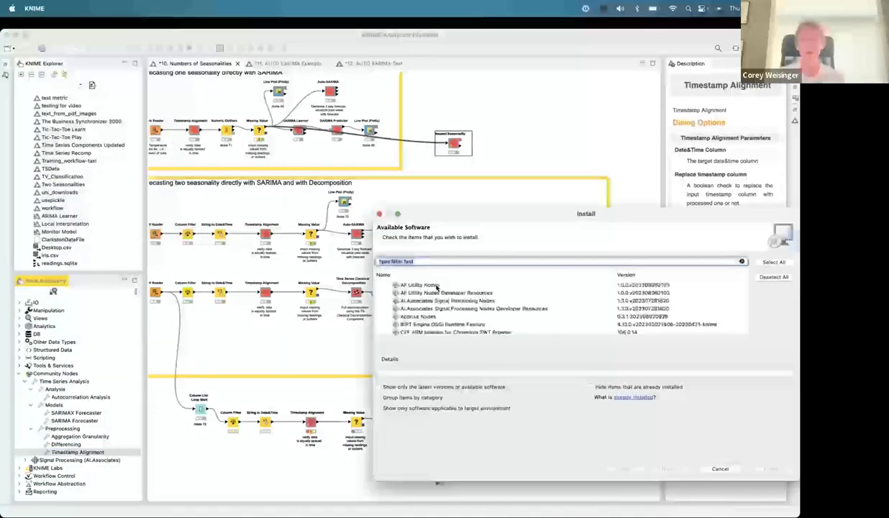
text(time series)
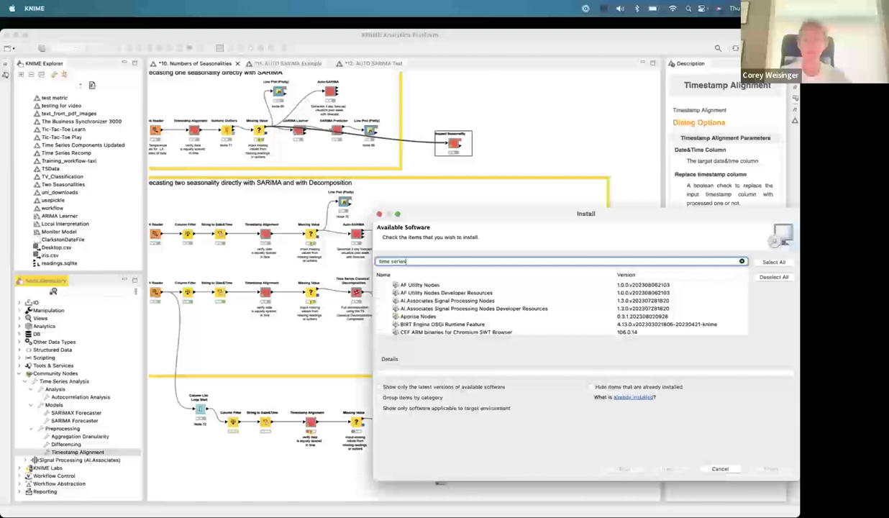
key(Return)
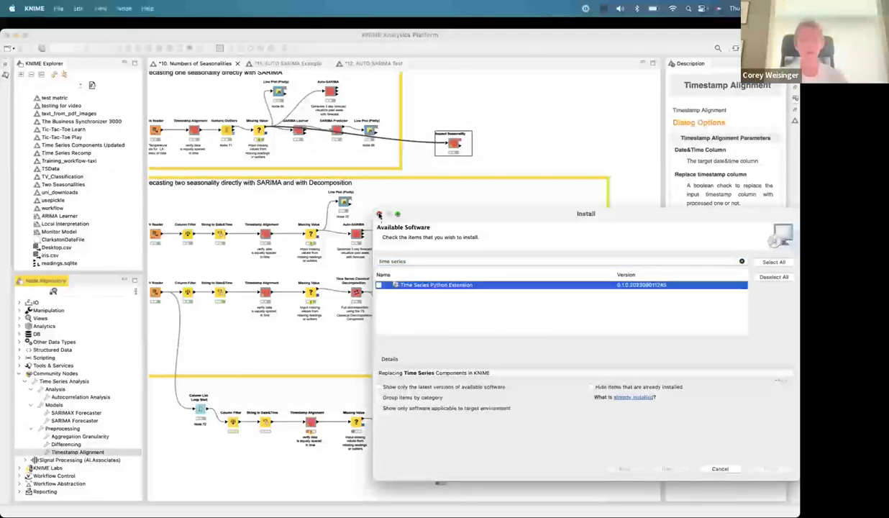
key(Escape)
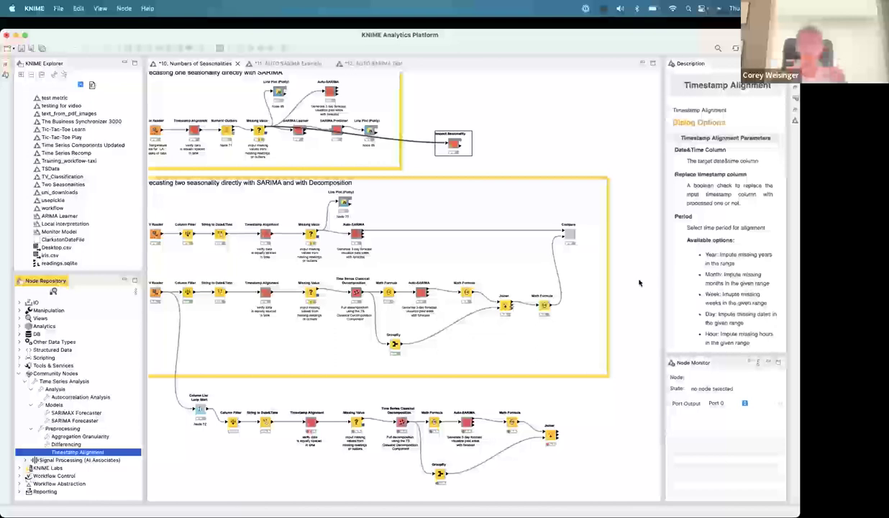
- Show the SARIMAX Forecaster's node description again
click(92, 413)
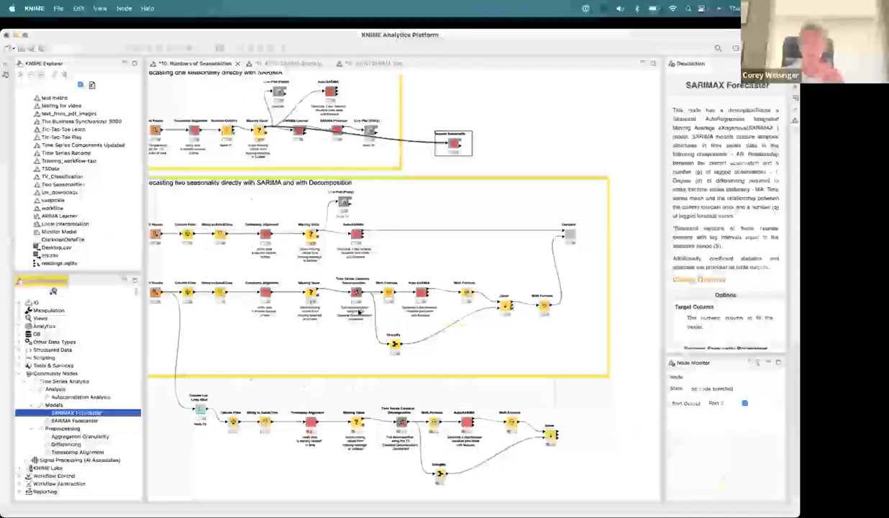
- Switch to the presentation slide show and advance to the "Codeless Time Series Analysis with KNIME" slide
key(ctrl+Up)
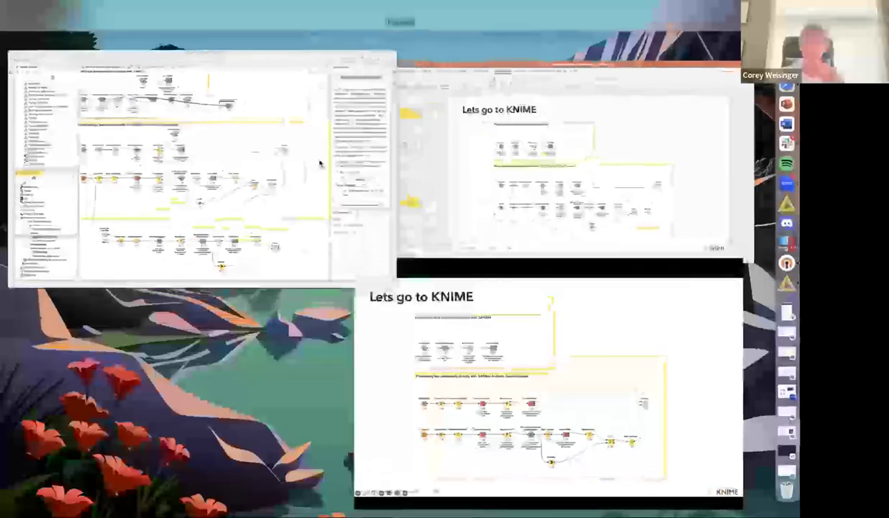
click(320, 164)
key(super+Tab)
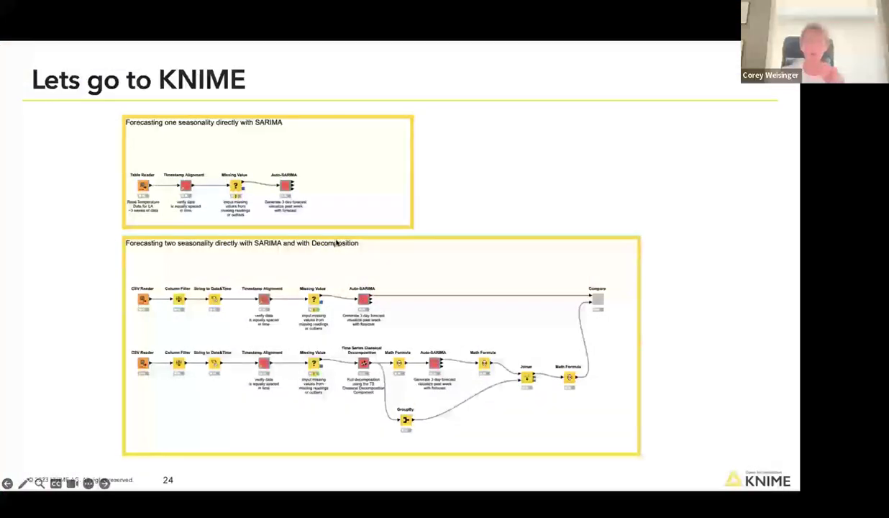
key(Right)
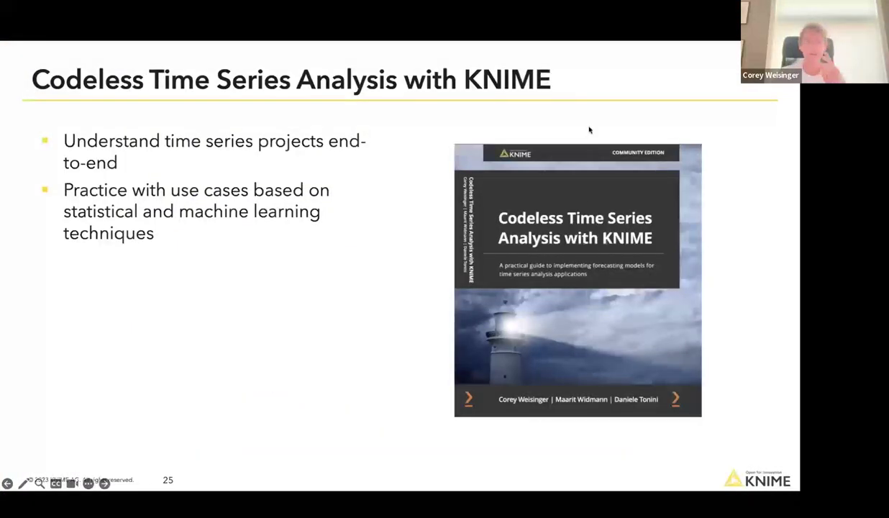